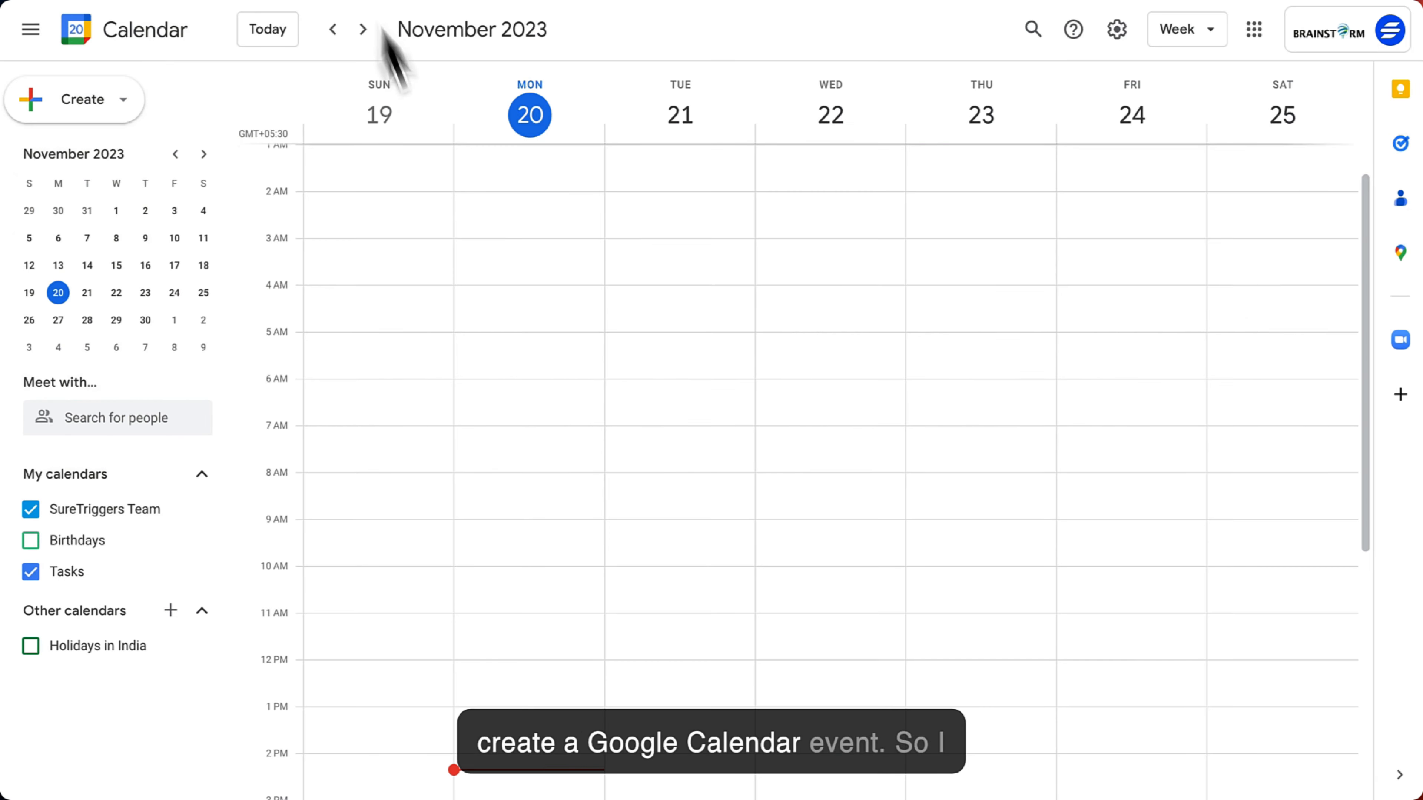
Switch to the SureTriggers website and examine the example workflow and supported apps on its homepage.
{"action": "scroll", "coordinate": [487, 294], "scroll_direction": "up", "scroll_amount": 2}
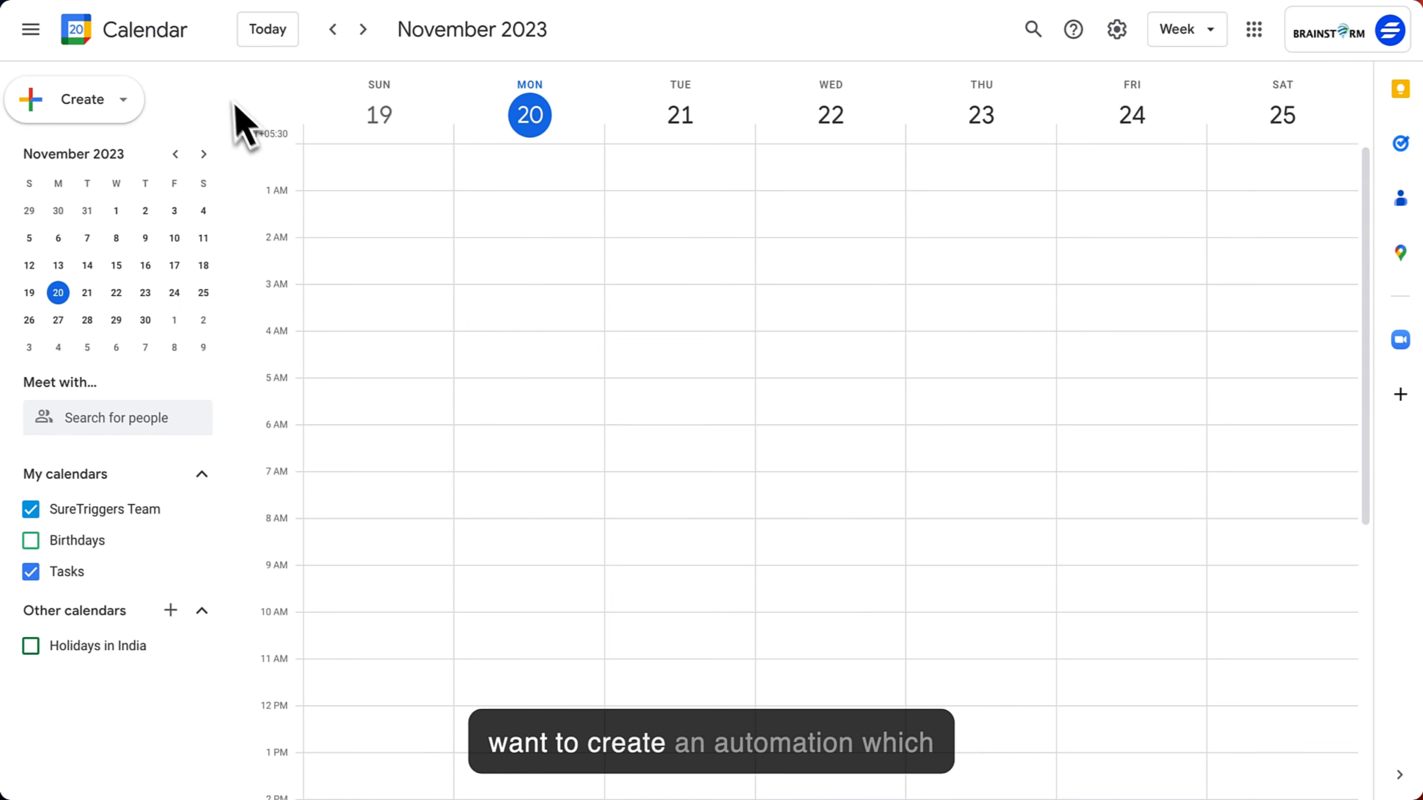
{"action": "left_click", "coordinate": [147, 1]}
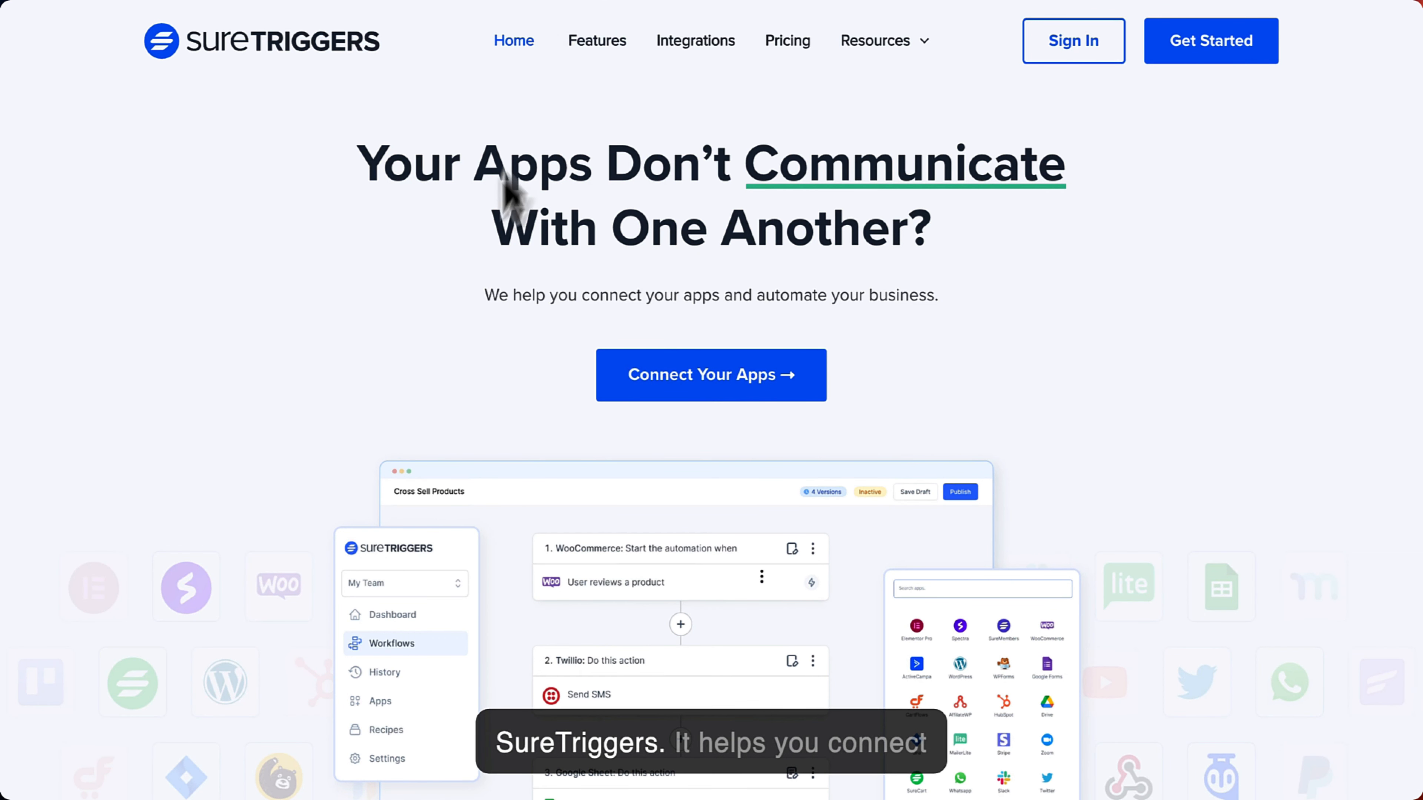
{"action": "scroll", "coordinate": [471, 258], "scroll_direction": "down", "scroll_amount": 4}
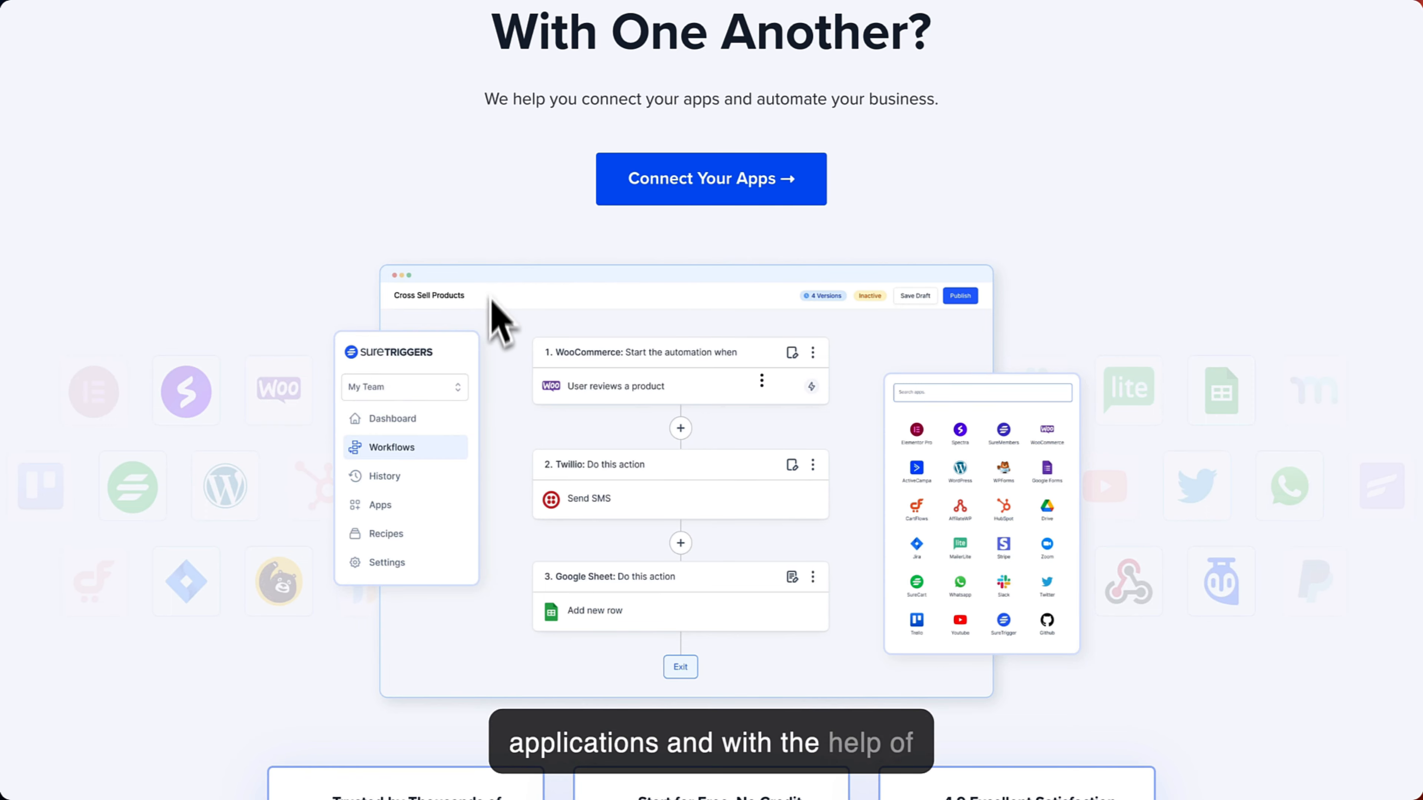
{"action": "scroll", "coordinate": [472, 372], "scroll_direction": "up", "scroll_amount": 1}
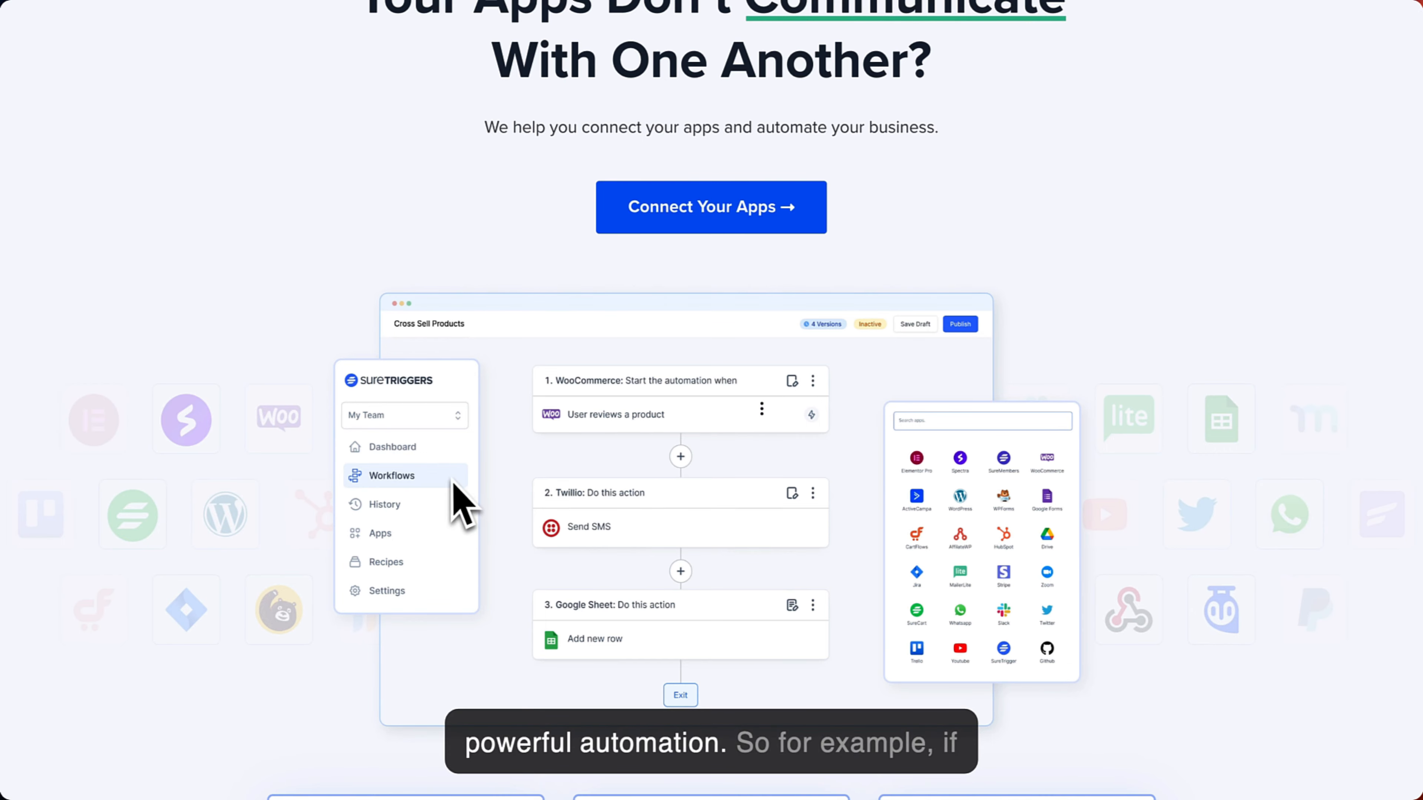
{"action": "scroll", "coordinate": [461, 500], "scroll_direction": "down", "scroll_amount": 2}
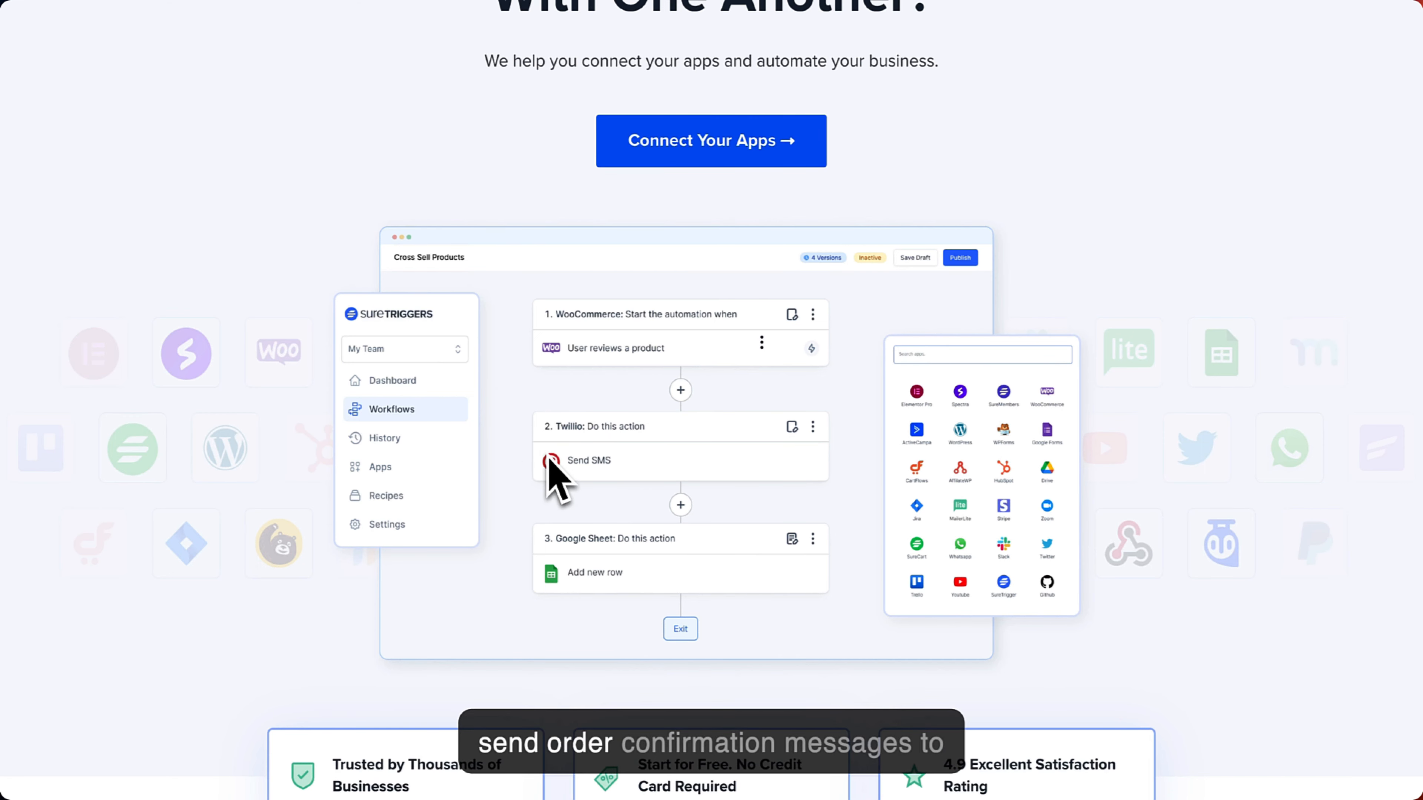
{"action": "scroll", "coordinate": [608, 487], "scroll_direction": "down", "scroll_amount": 3}
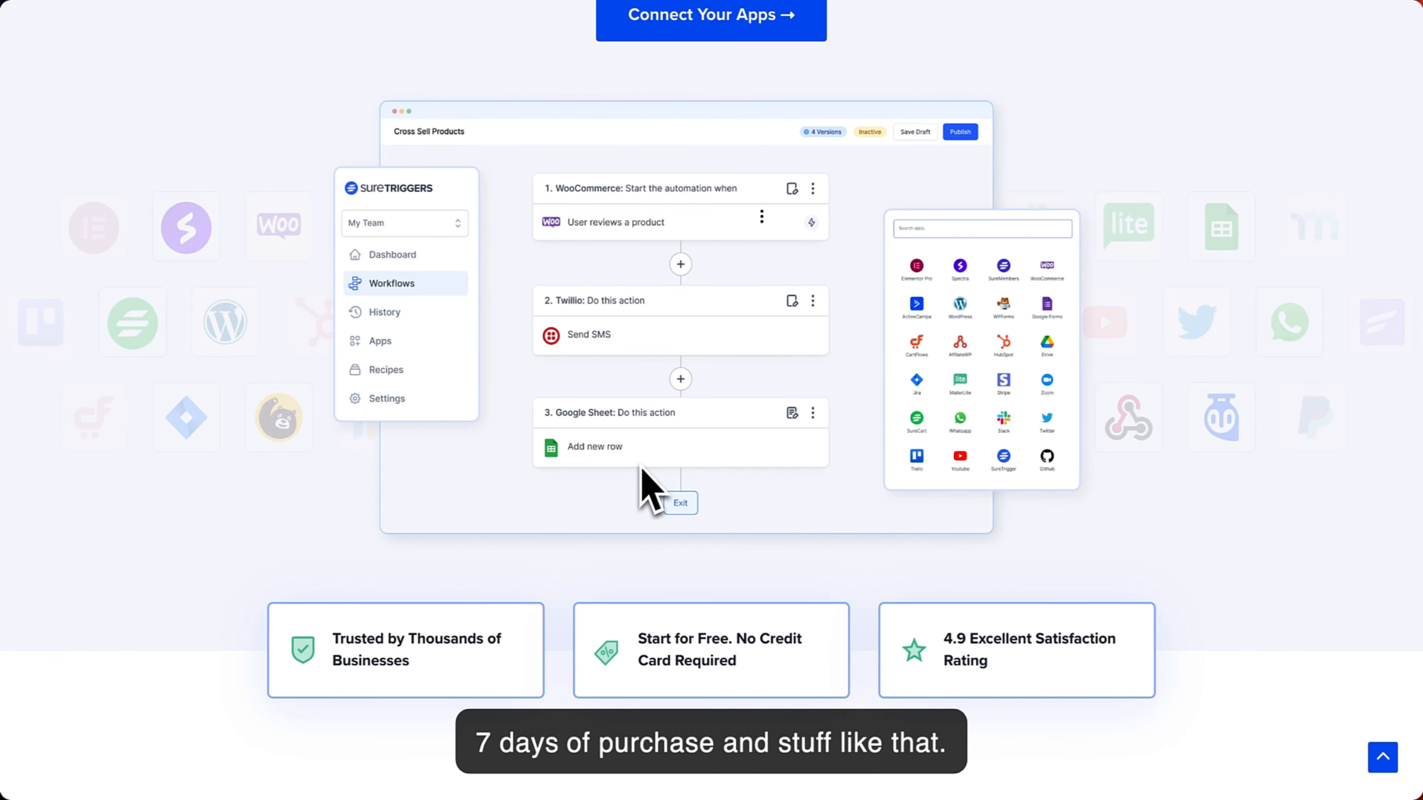
{"action": "scroll", "coordinate": [650, 487], "scroll_direction": "up", "scroll_amount": 5}
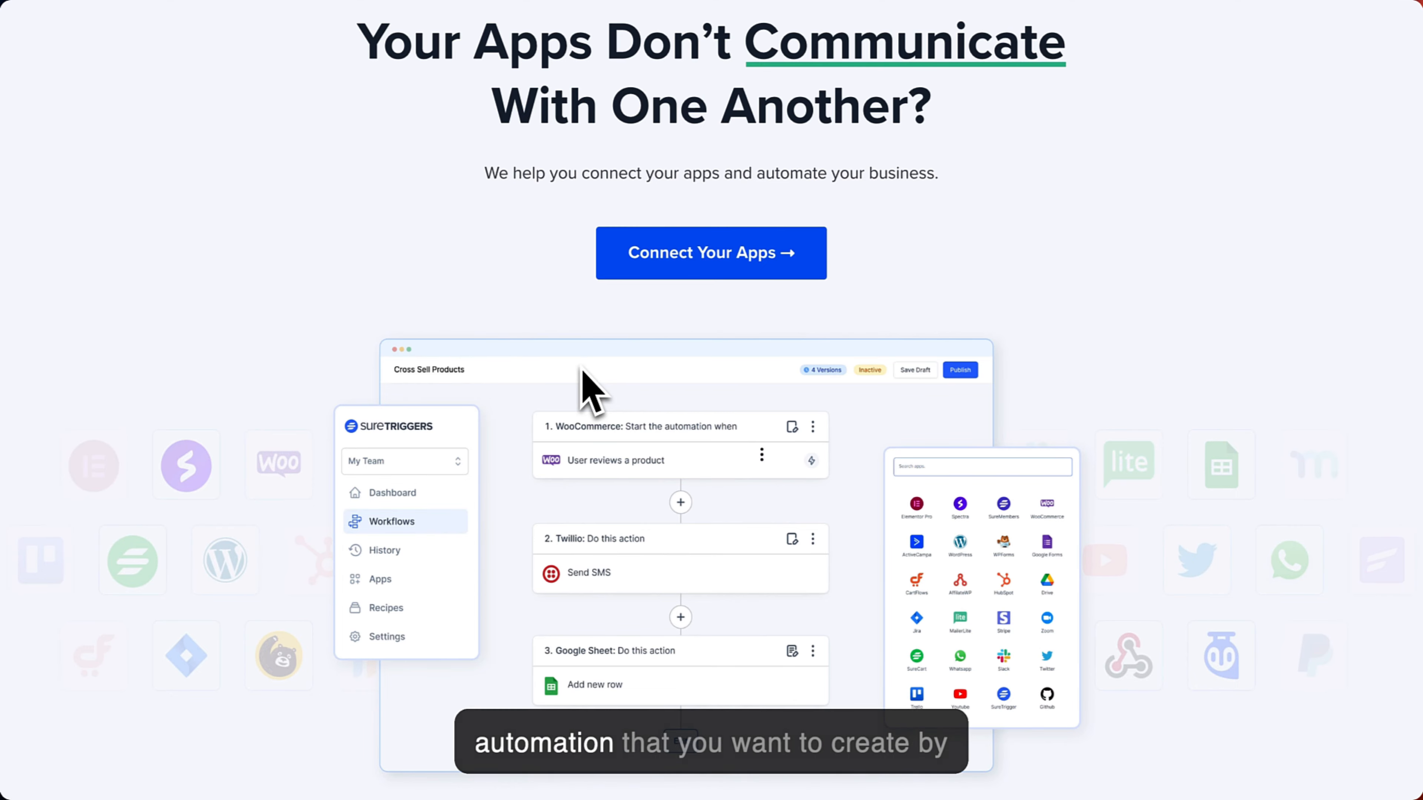
{"action": "scroll", "coordinate": [588, 387], "scroll_direction": "up", "scroll_amount": 2}
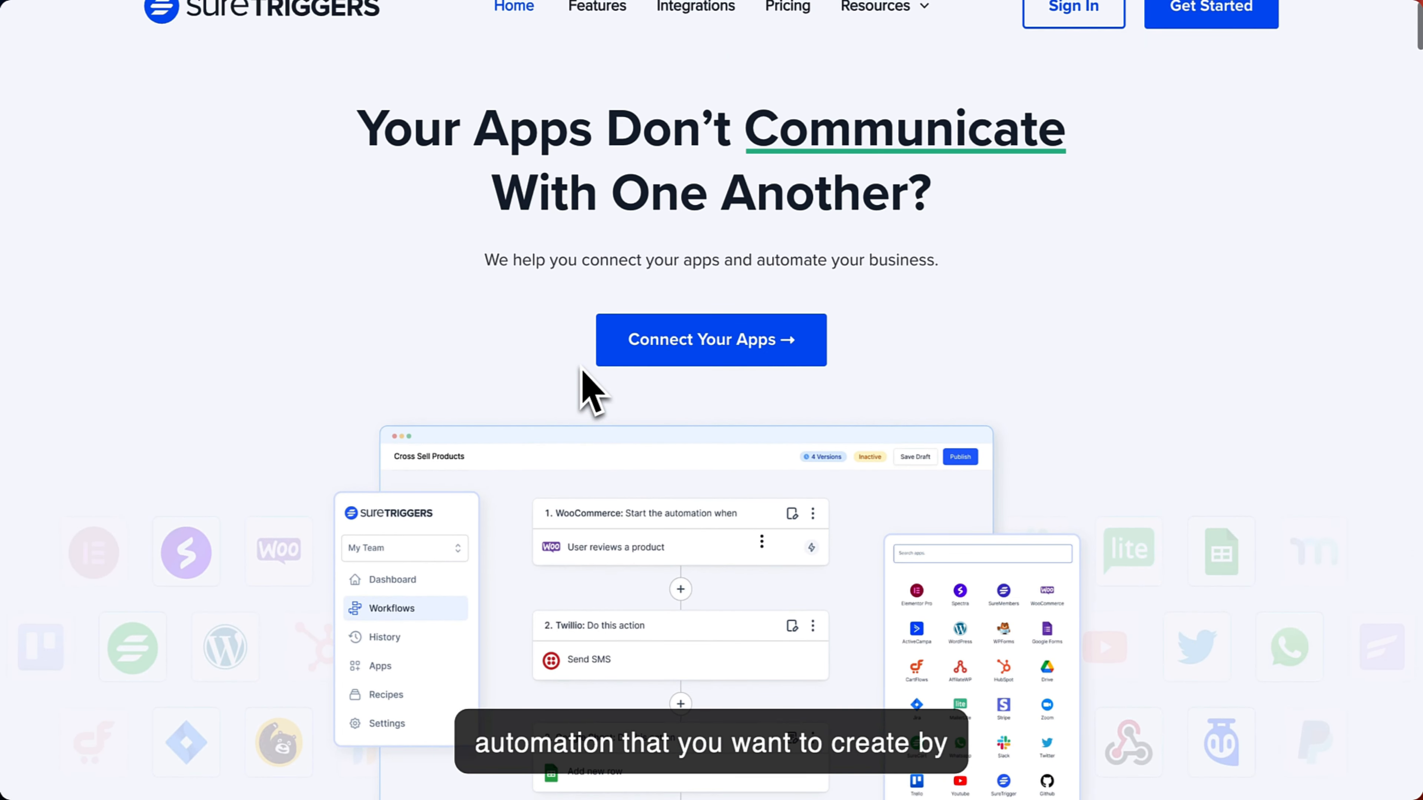
{"action": "scroll", "coordinate": [582, 373], "scroll_direction": "up", "scroll_amount": 1}
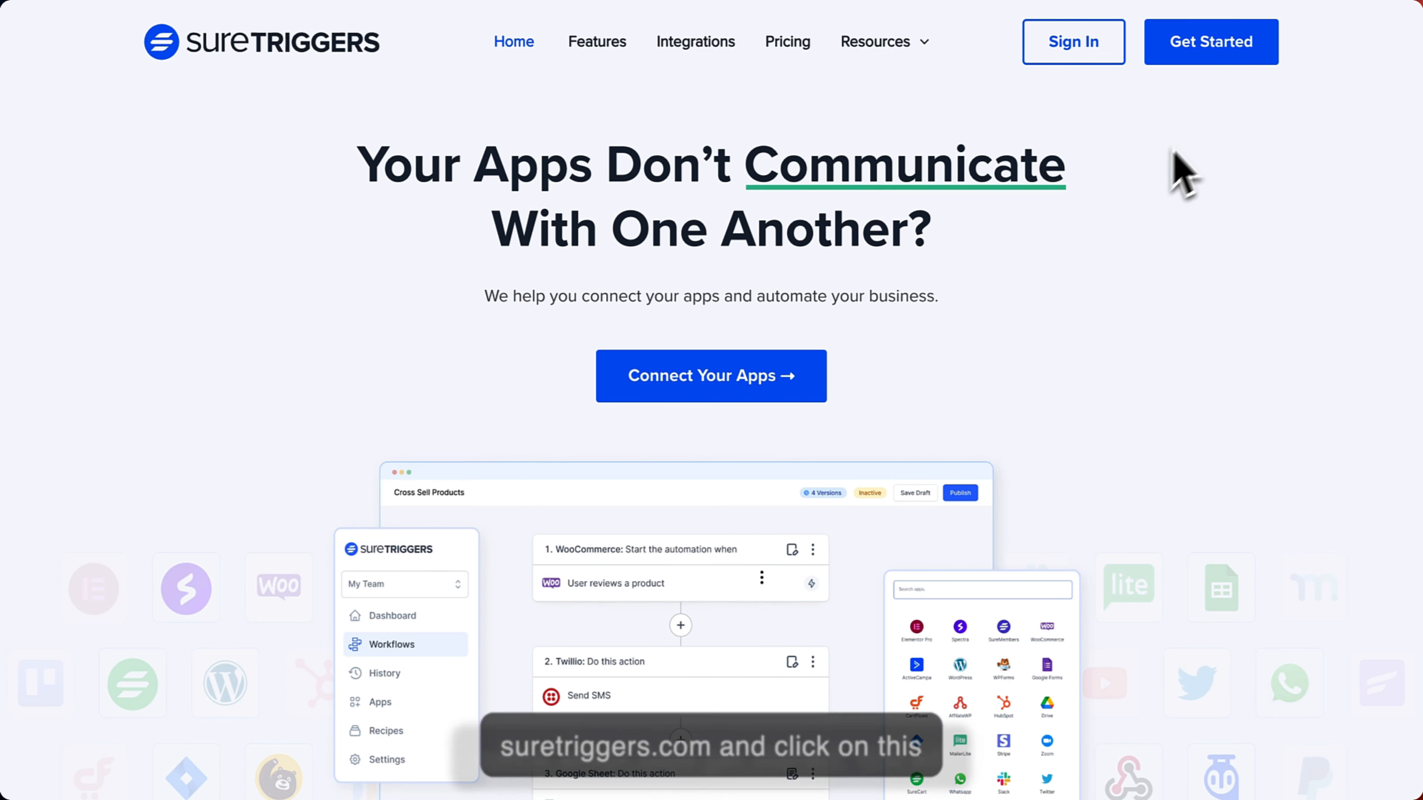
Open the SureTriggers dashboard and create a workflow named "Create Calendar Events from Notion Items".
{"action": "left_click", "coordinate": [1218, 59]}
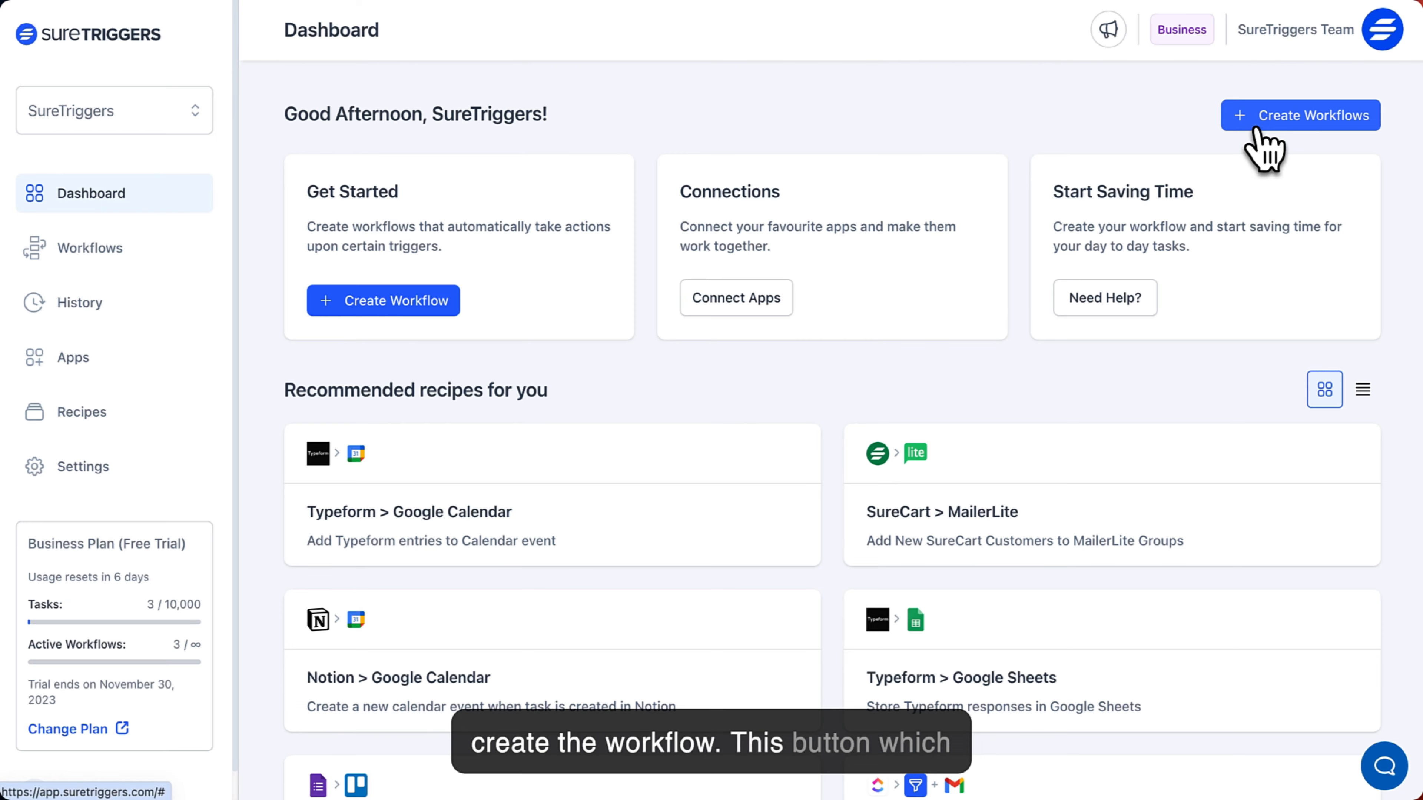
{"action": "left_click", "coordinate": [1279, 119]}
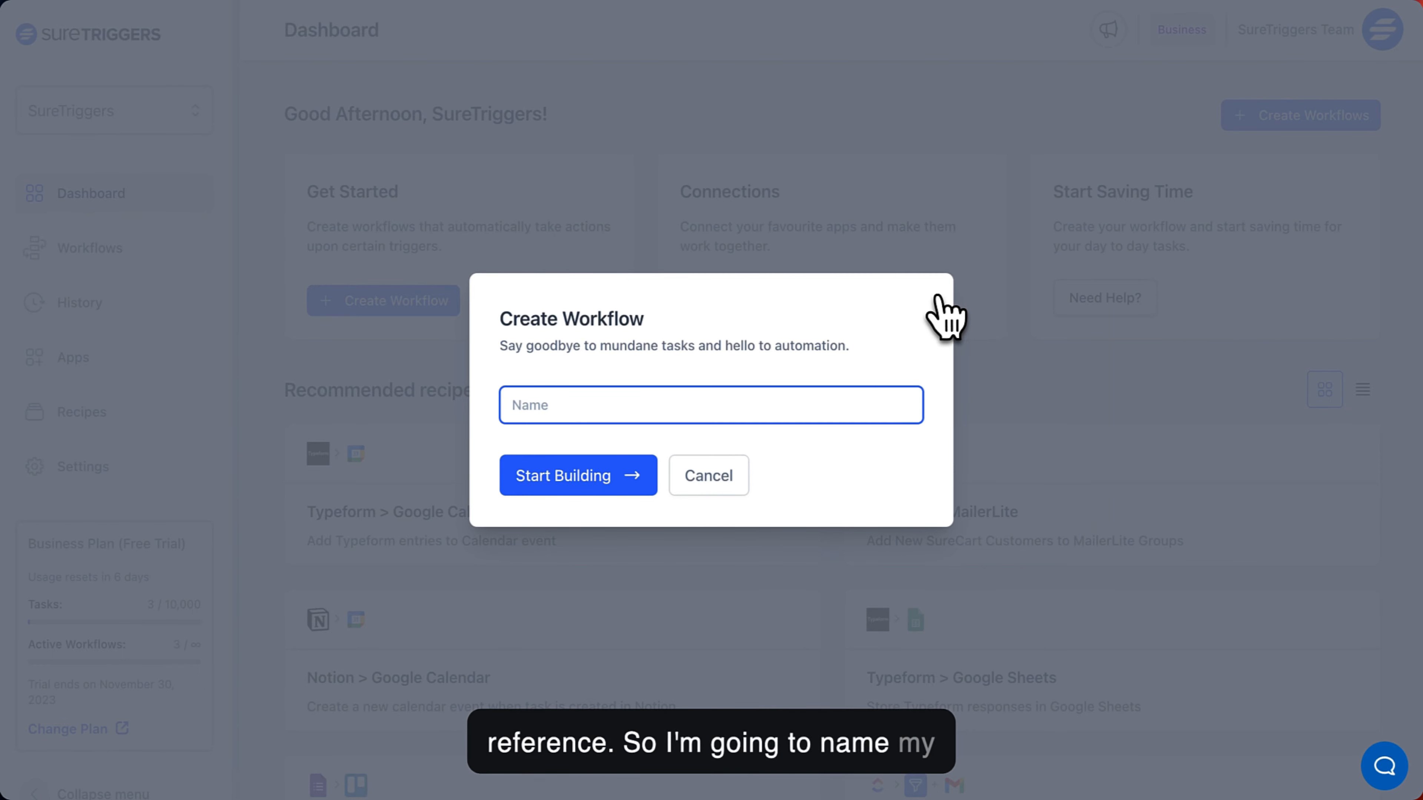
{"action": "type", "text": "Create Cale"}
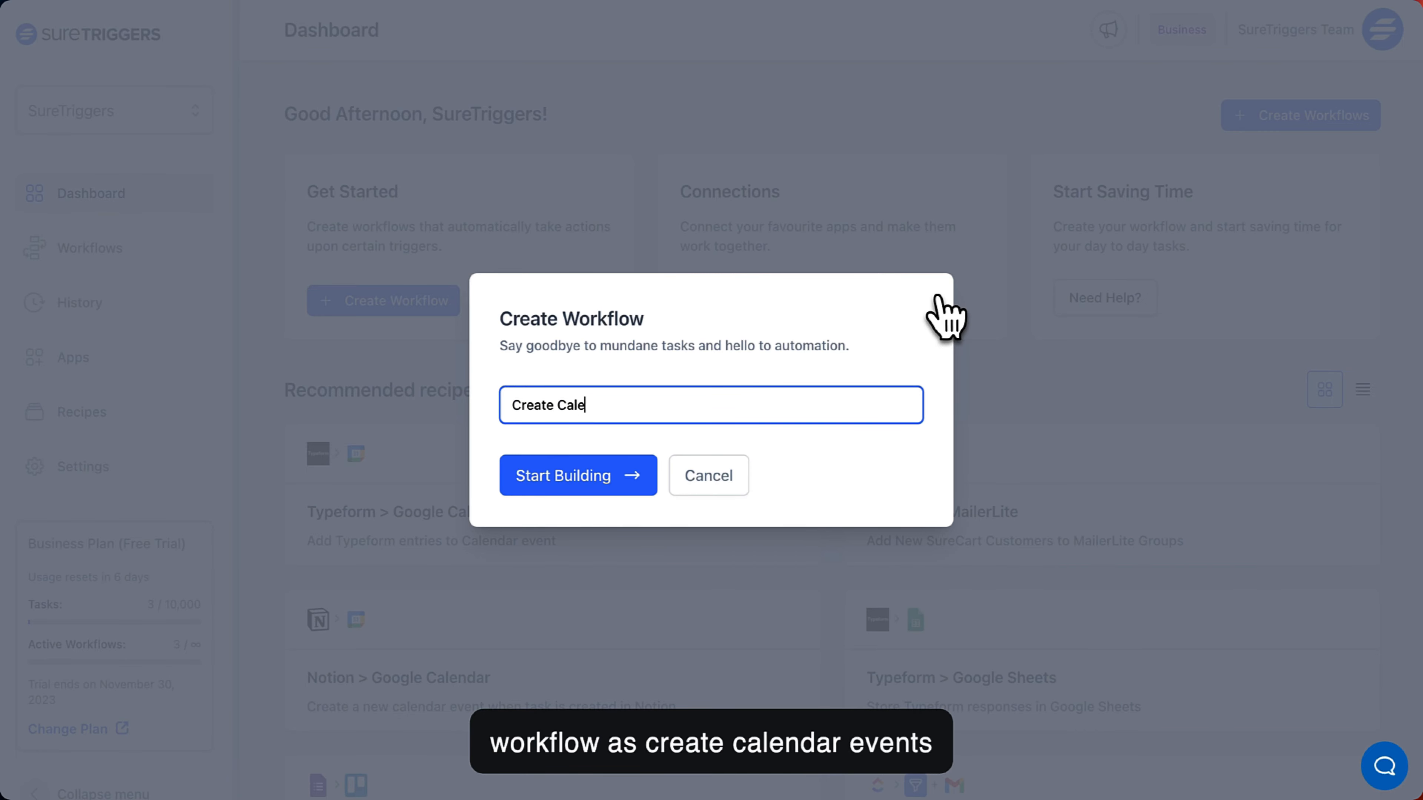
{"action": "type", "text": "ndar Events from Notion I"}
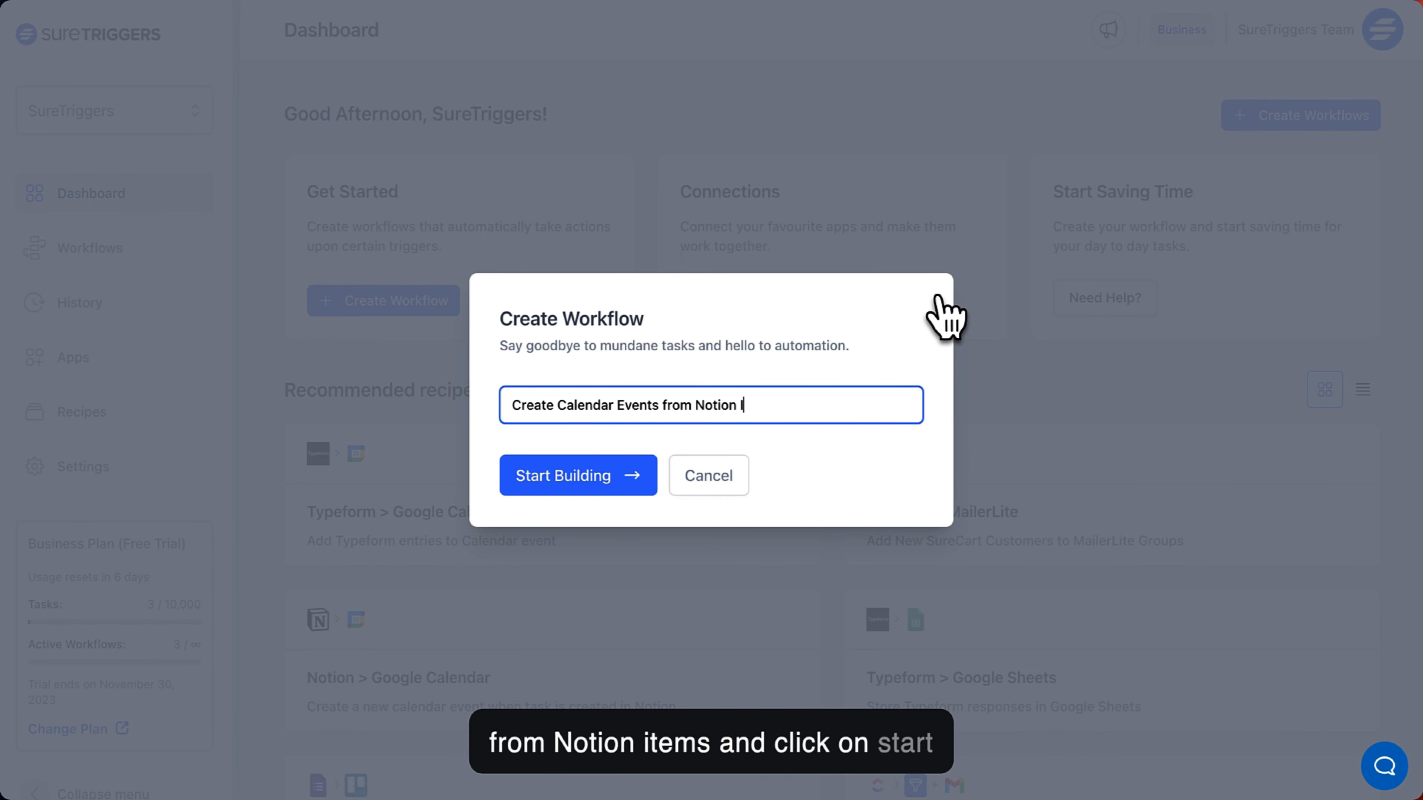
{"action": "type", "text": "tems"}
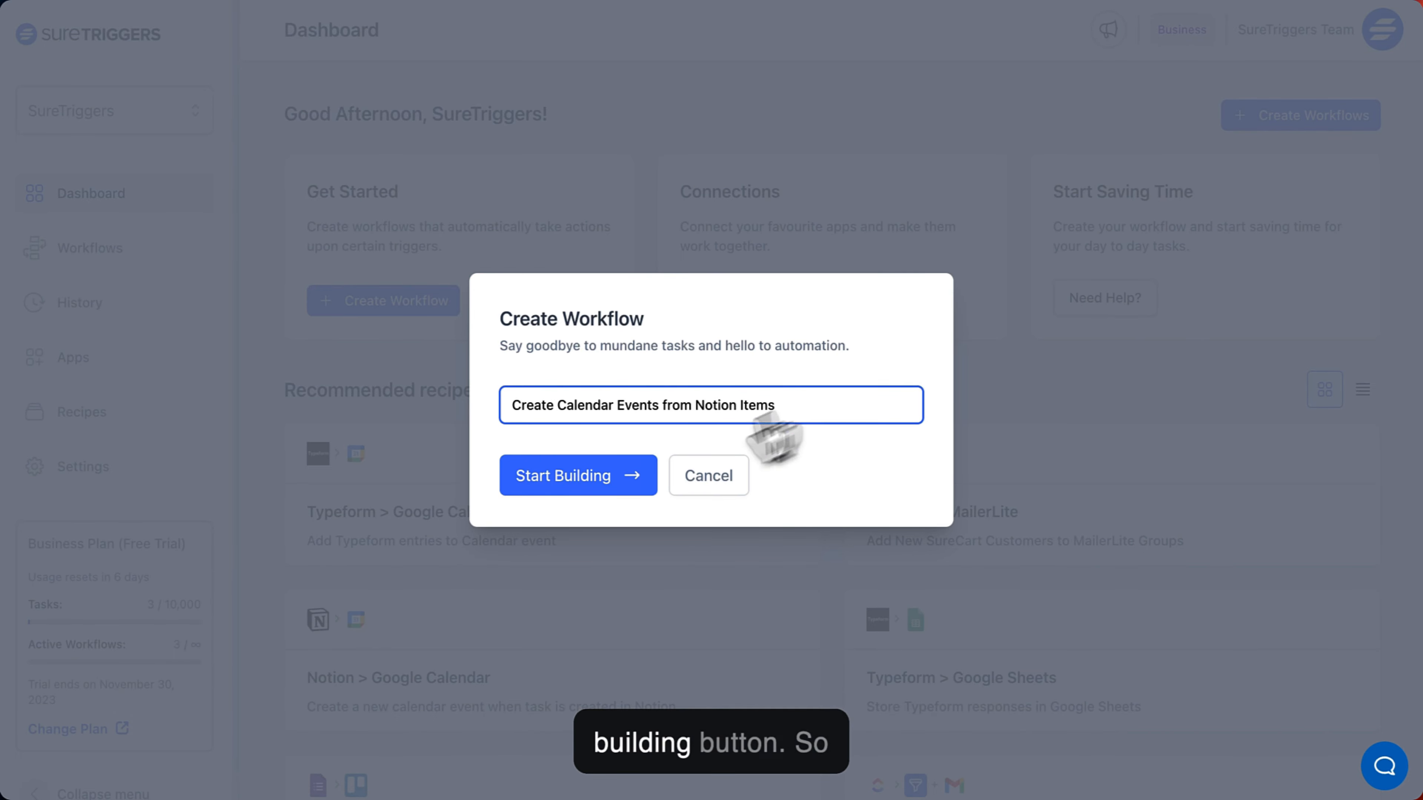
{"action": "left_click", "coordinate": [619, 487]}
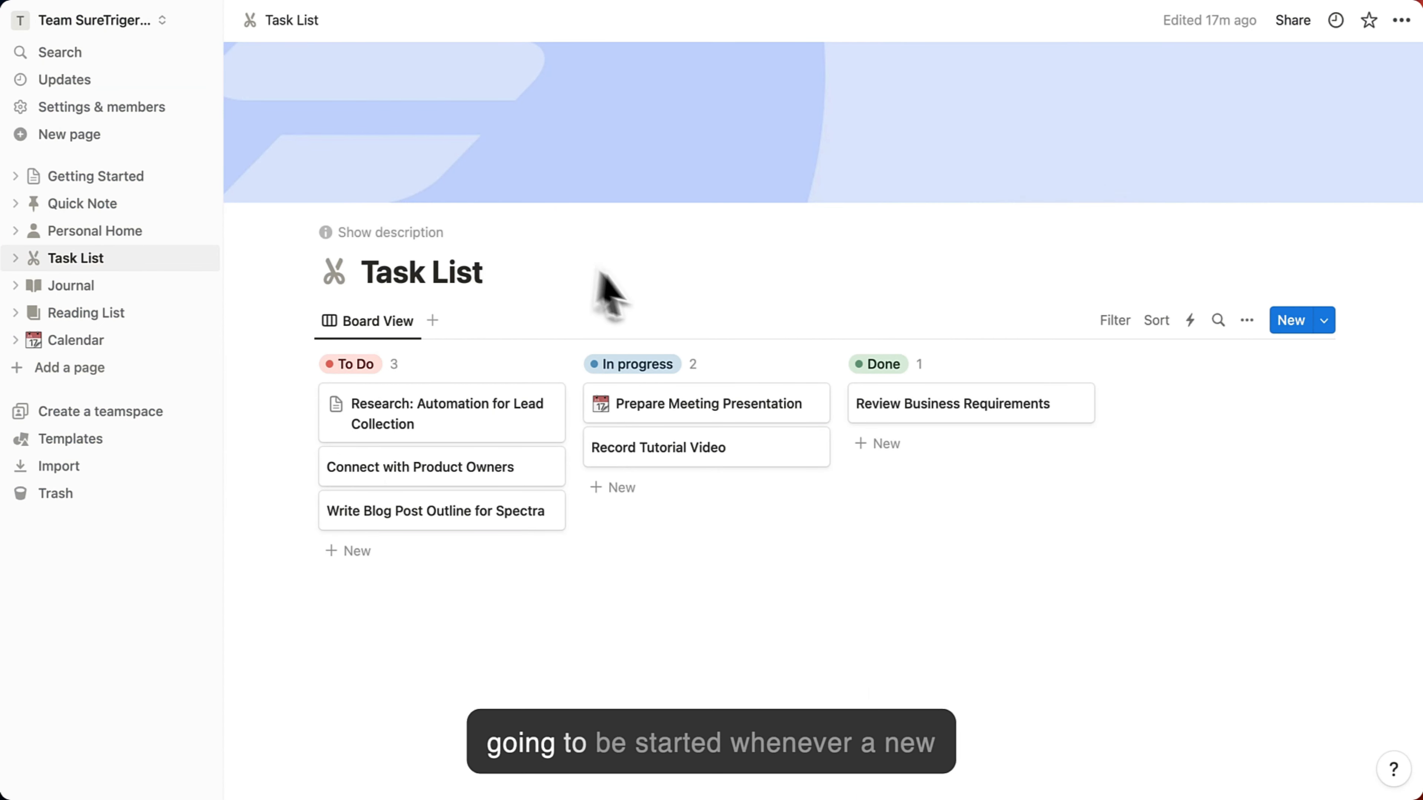
Add a blank item to the To Do column of the Notion Task List board.
{"action": "left_click", "coordinate": [387, 551]}
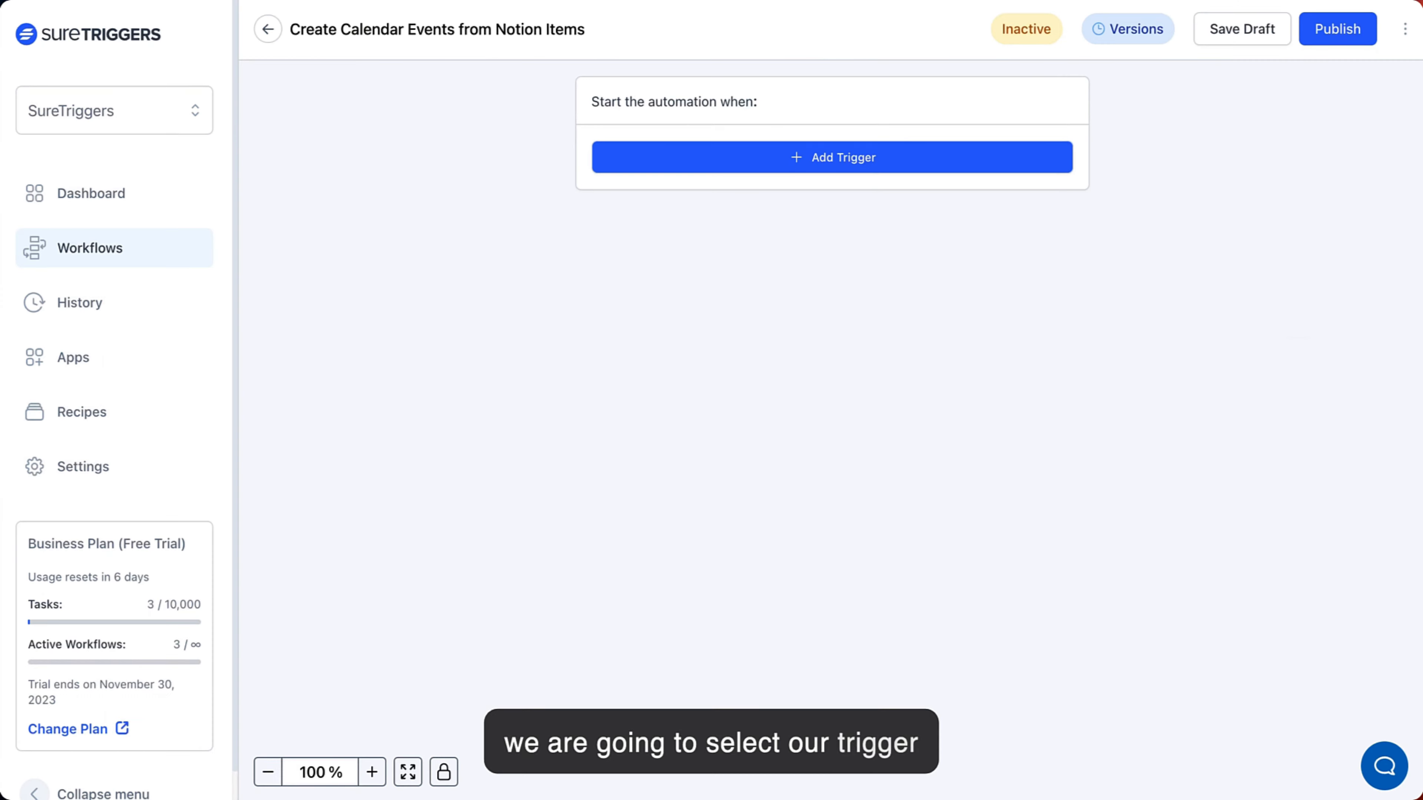
In SureTriggers, add a Notion trigger with the New Database Item event to the workflow.
{"action": "left_click", "coordinate": [728, 163]}
{"action": "type", "text": "Notion"}
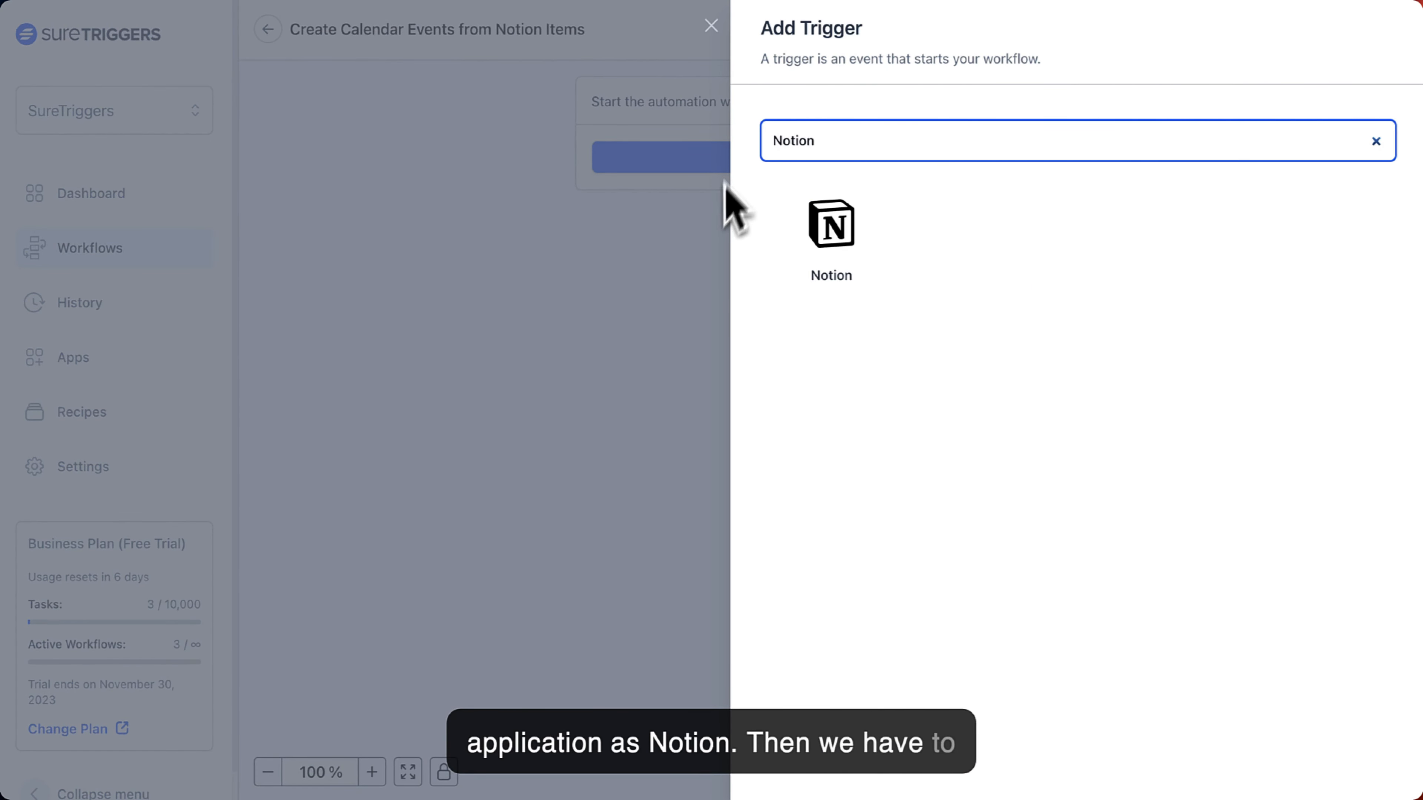
{"action": "left_click", "coordinate": [841, 242]}
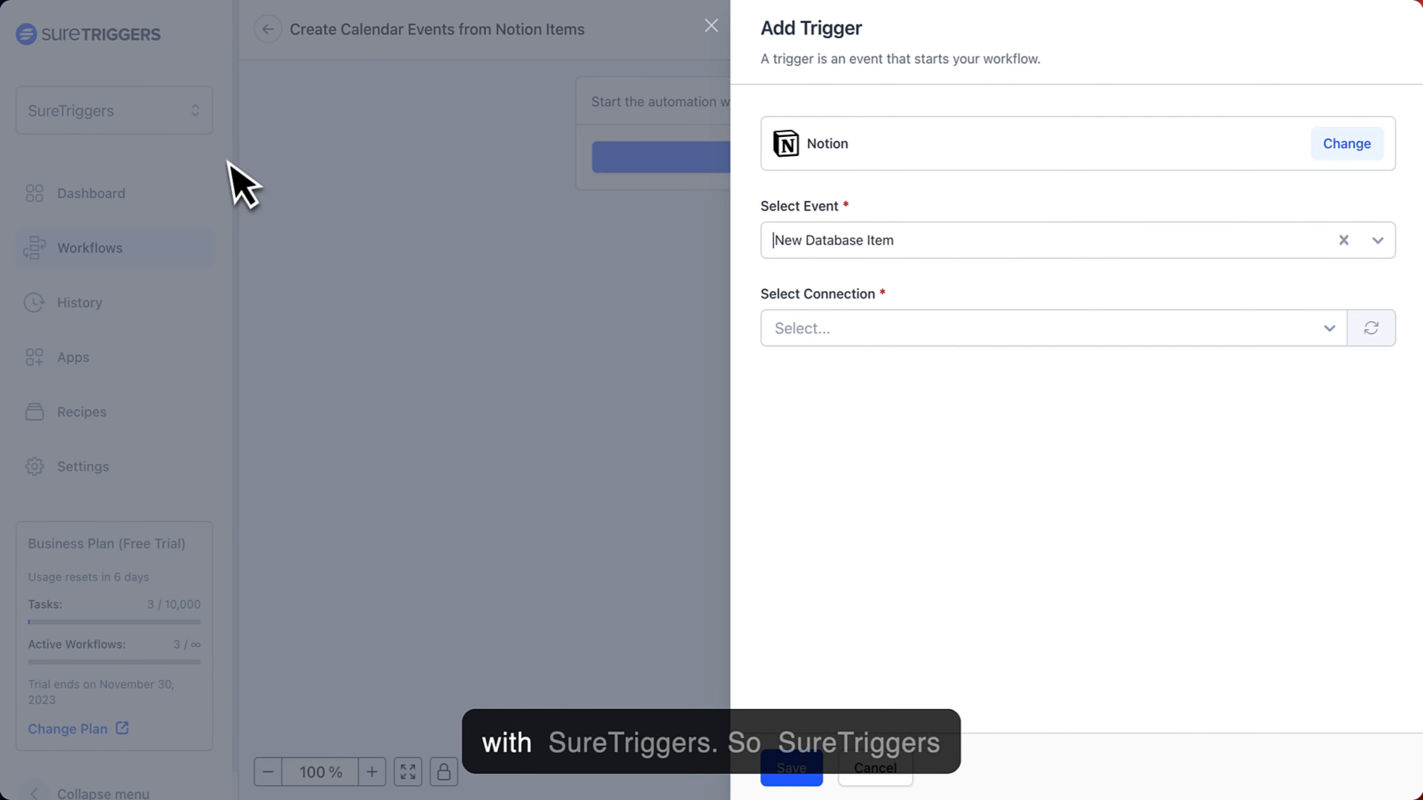
Create a new Notion connection that grants SureTriggers access to all pages of Team SureTrigers's Notion.
{"action": "left_click", "coordinate": [889, 334]}
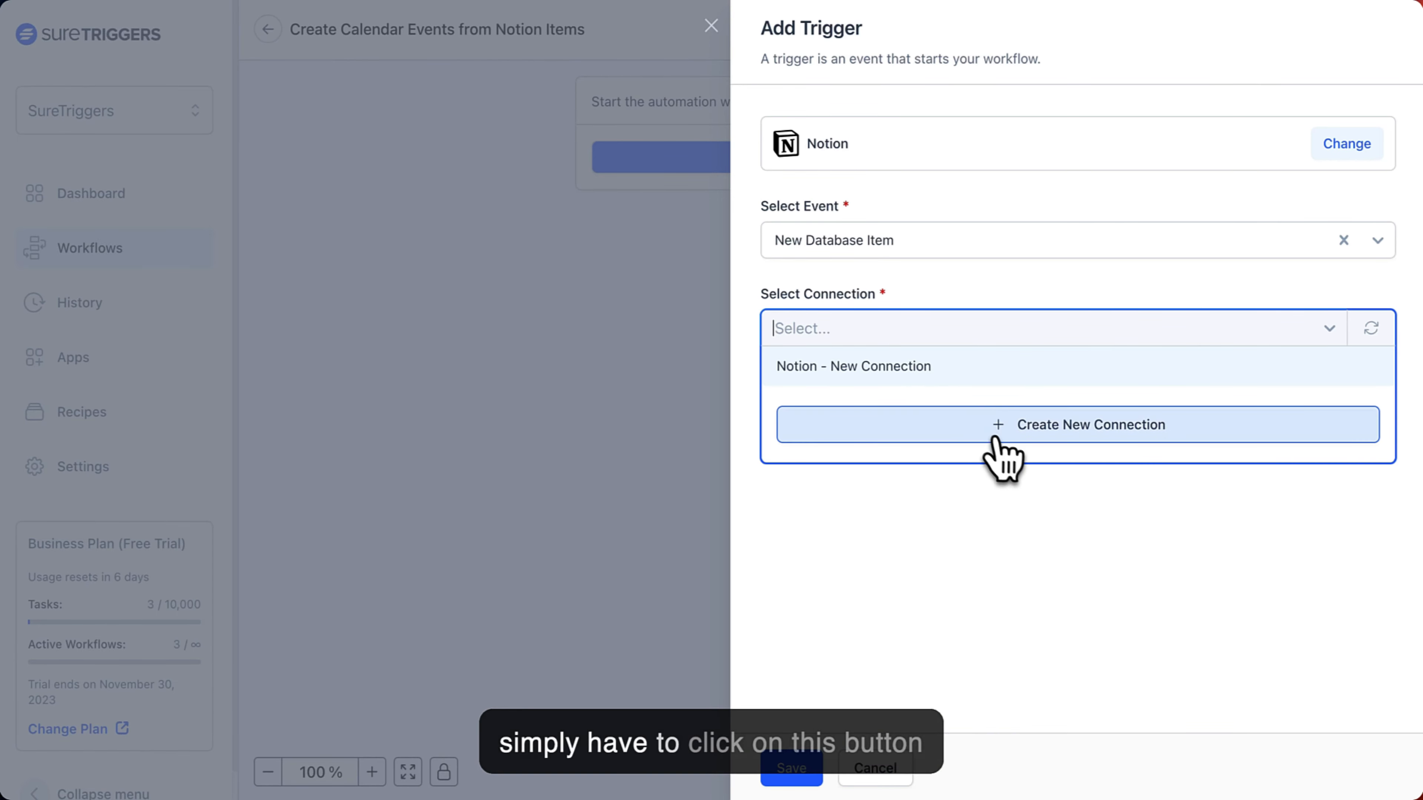
{"action": "left_click", "coordinate": [1050, 440]}
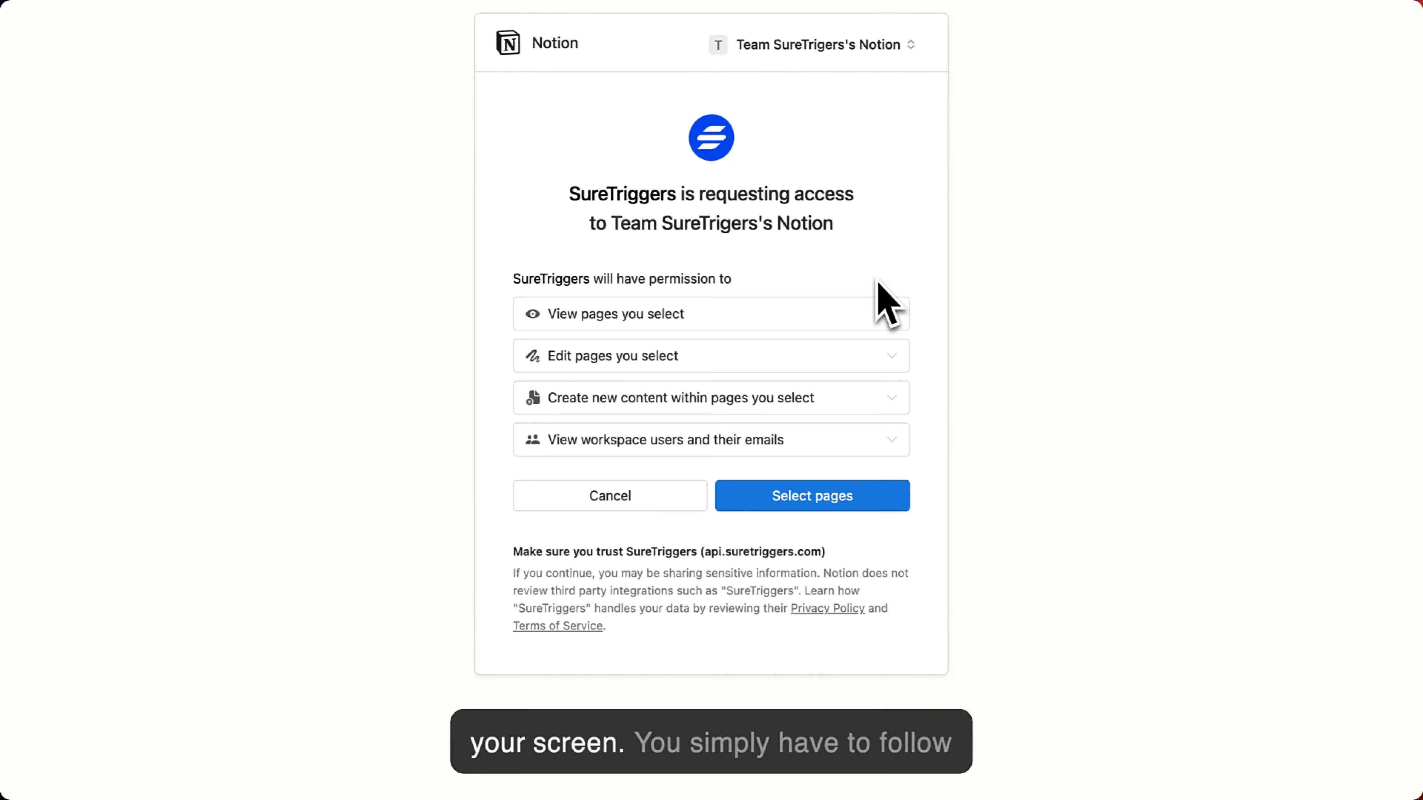
{"action": "left_click", "coordinate": [805, 494]}
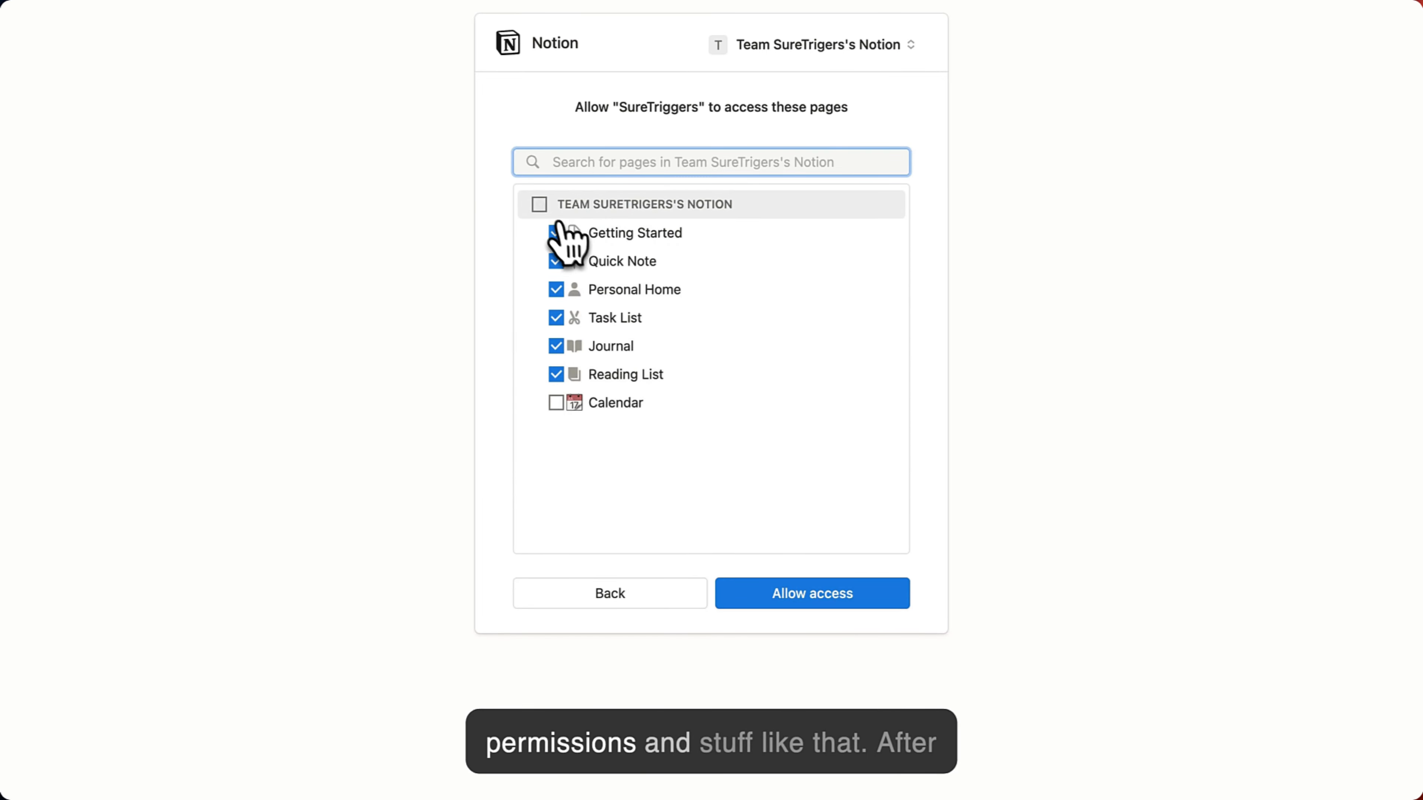
{"action": "left_click", "coordinate": [541, 207]}
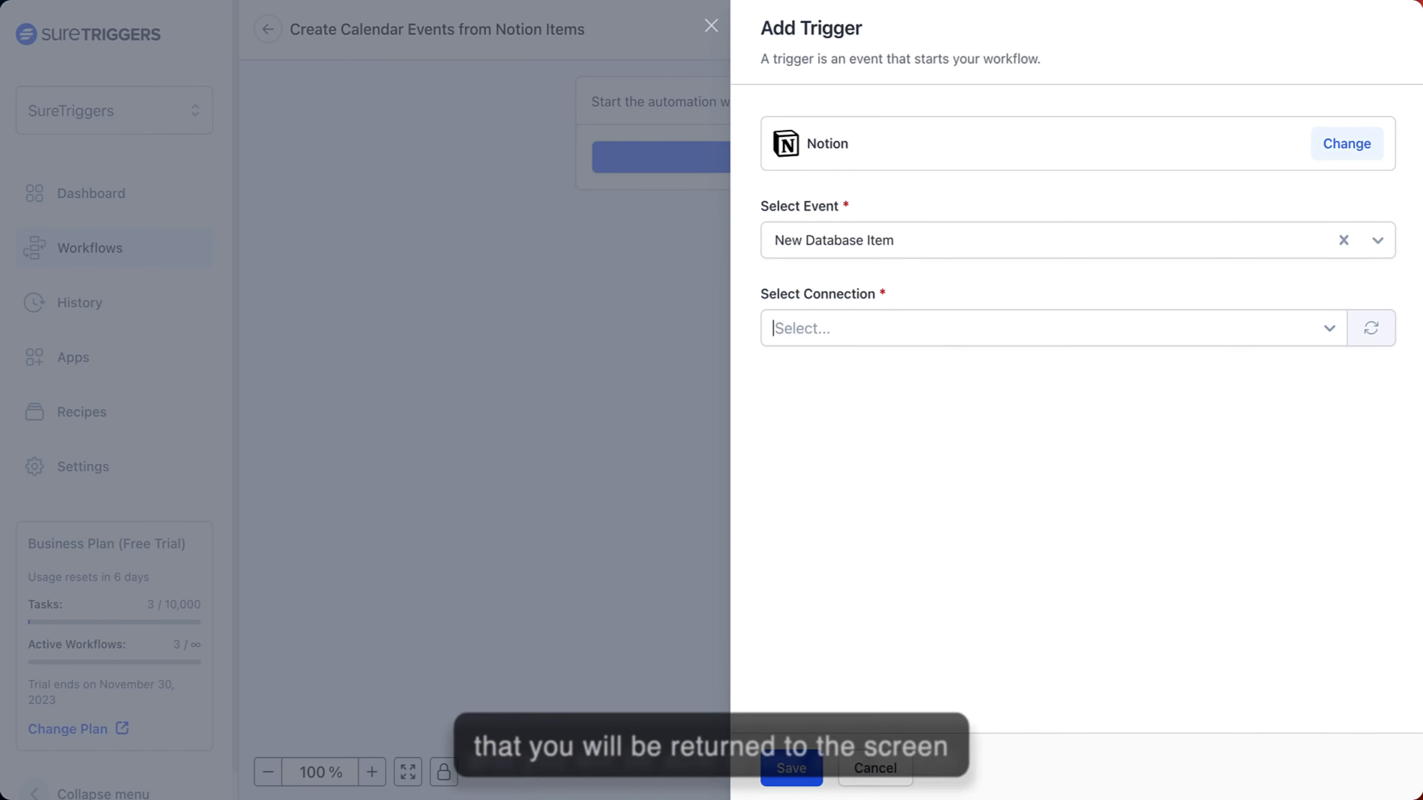
Set the trigger's connection to "Notion - New Connection" and its database to Task List.
{"action": "left_click", "coordinate": [905, 330]}
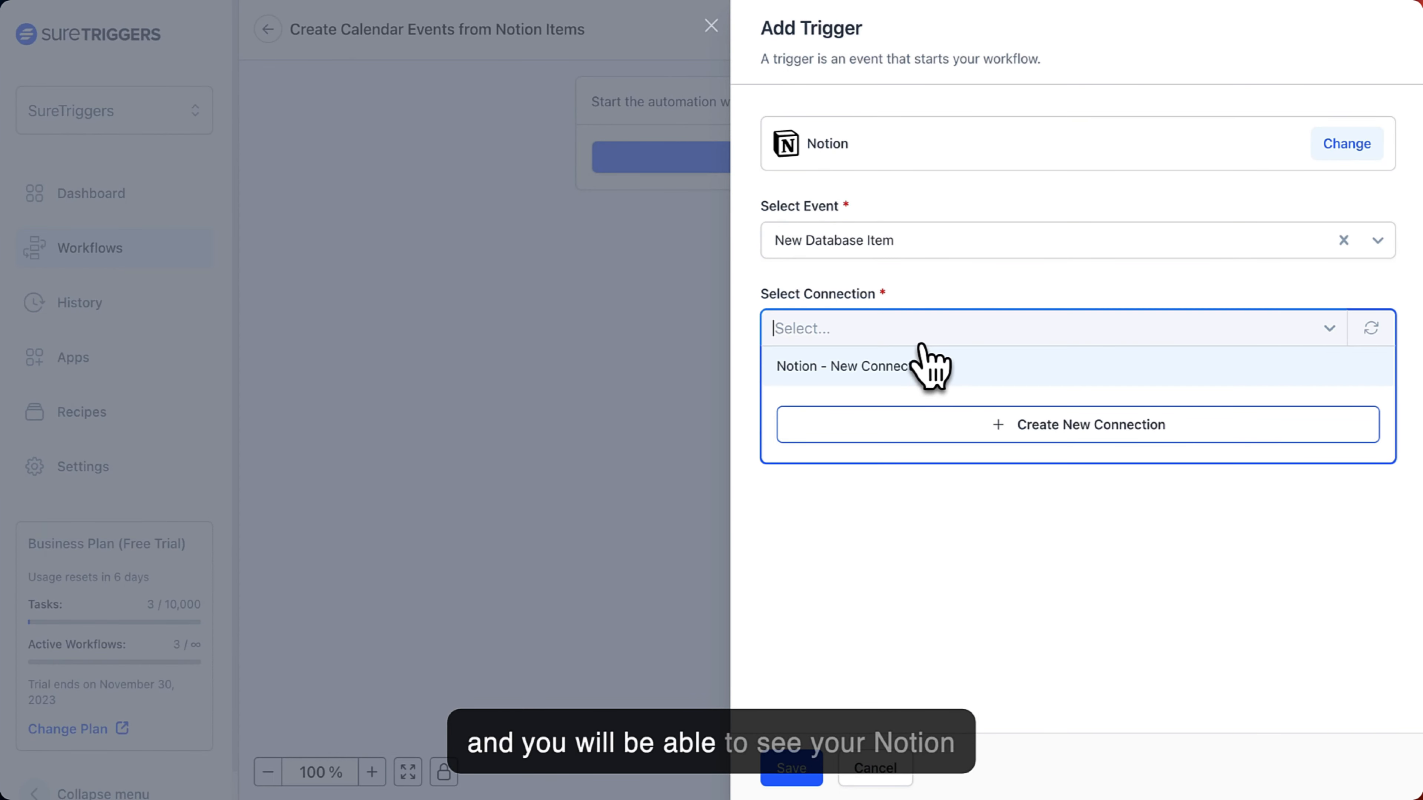
{"action": "left_click", "coordinate": [891, 377]}
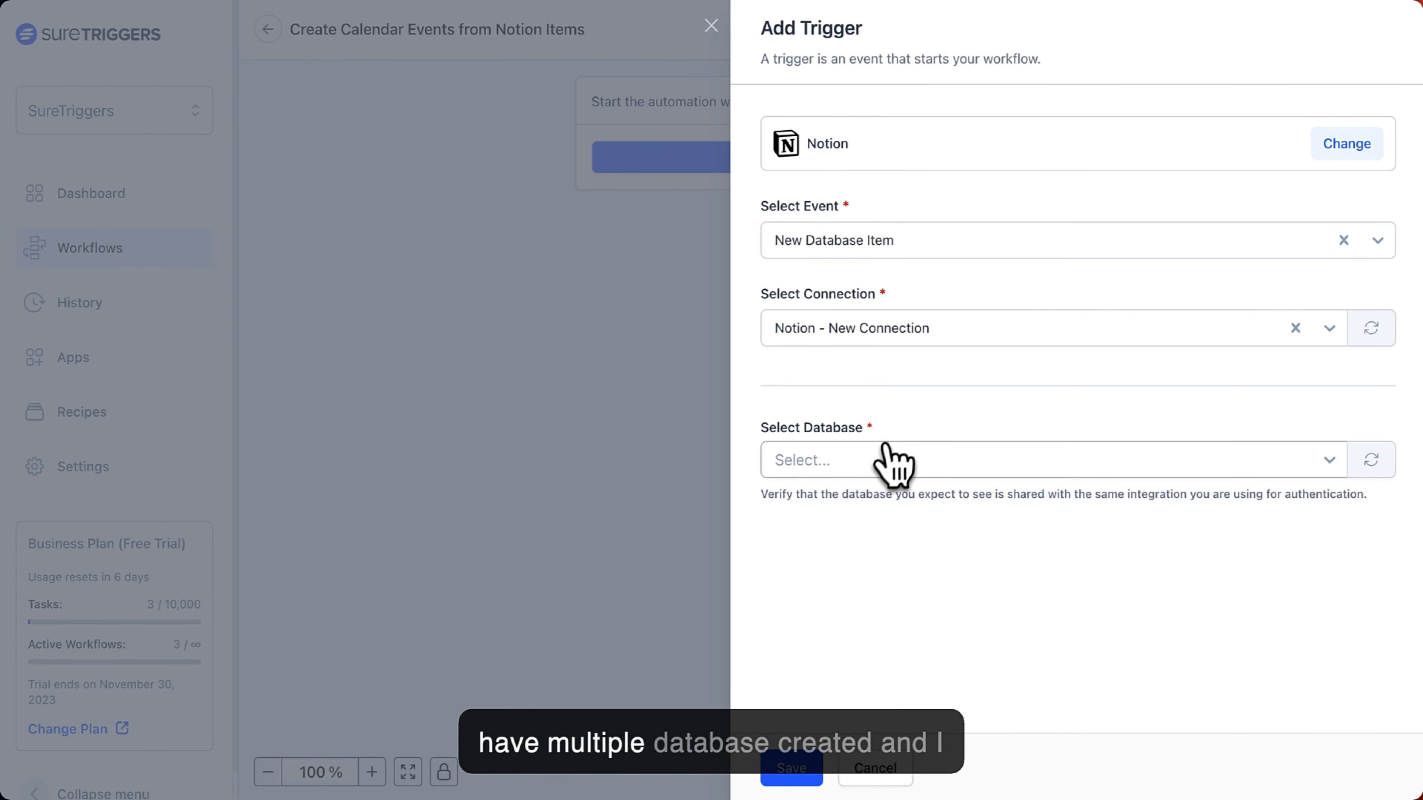
{"action": "left_click", "coordinate": [875, 457]}
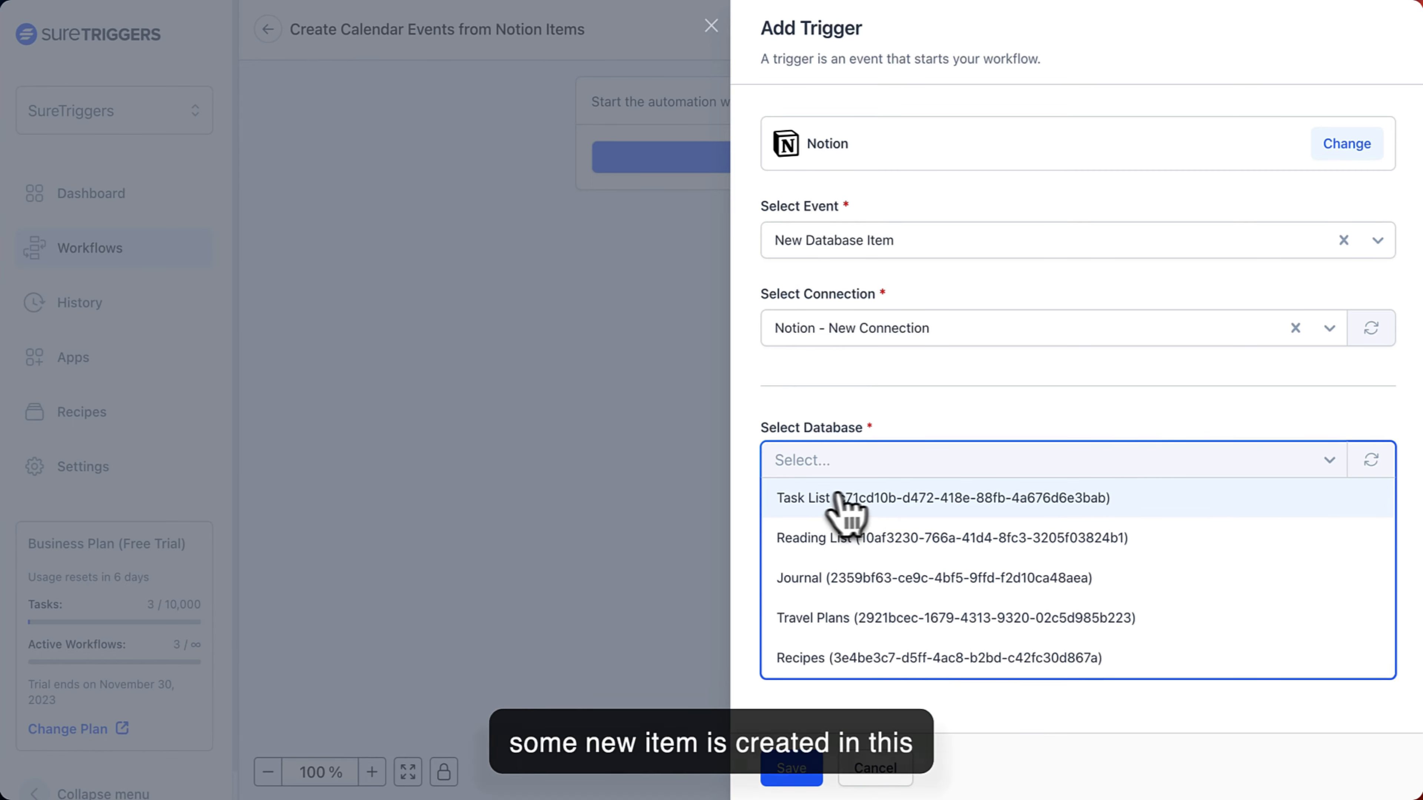
{"action": "left_click", "coordinate": [822, 509]}
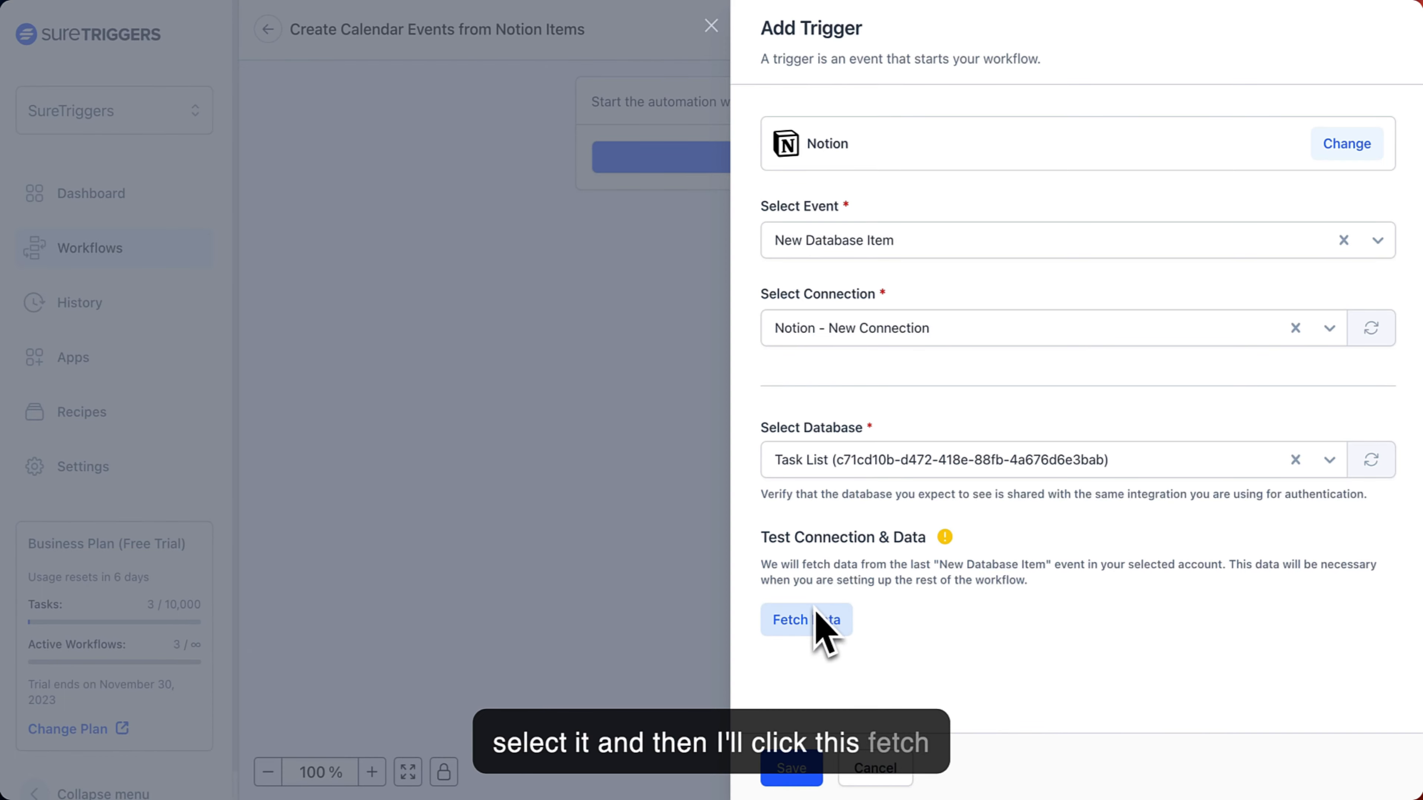
Fetch the trigger's sample data from the Task List and search the response for "Title".
{"action": "left_click", "coordinate": [849, 617]}
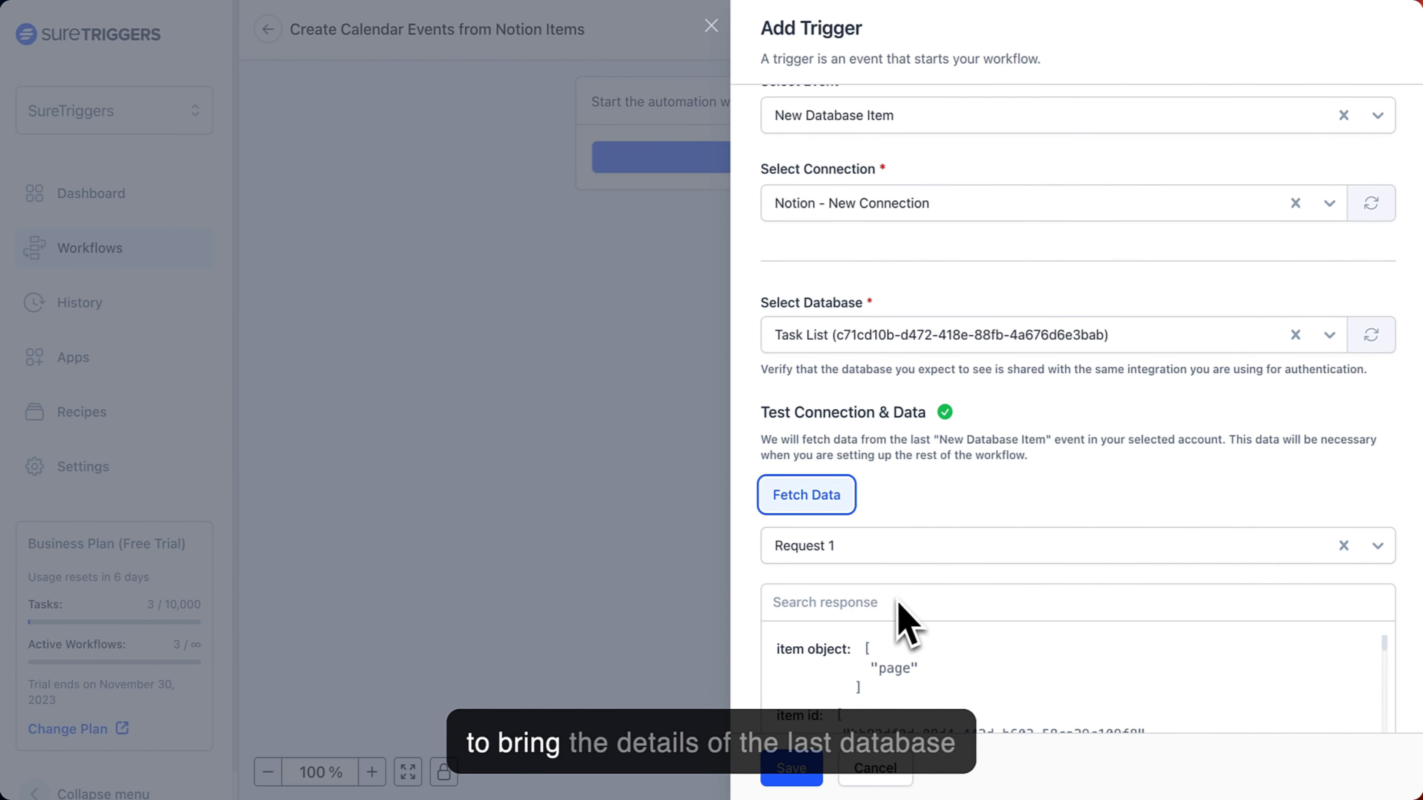
{"action": "scroll", "coordinate": [899, 613], "scroll_direction": "down", "scroll_amount": 5}
{"action": "scroll", "coordinate": [905, 597], "scroll_direction": "down", "scroll_amount": 5}
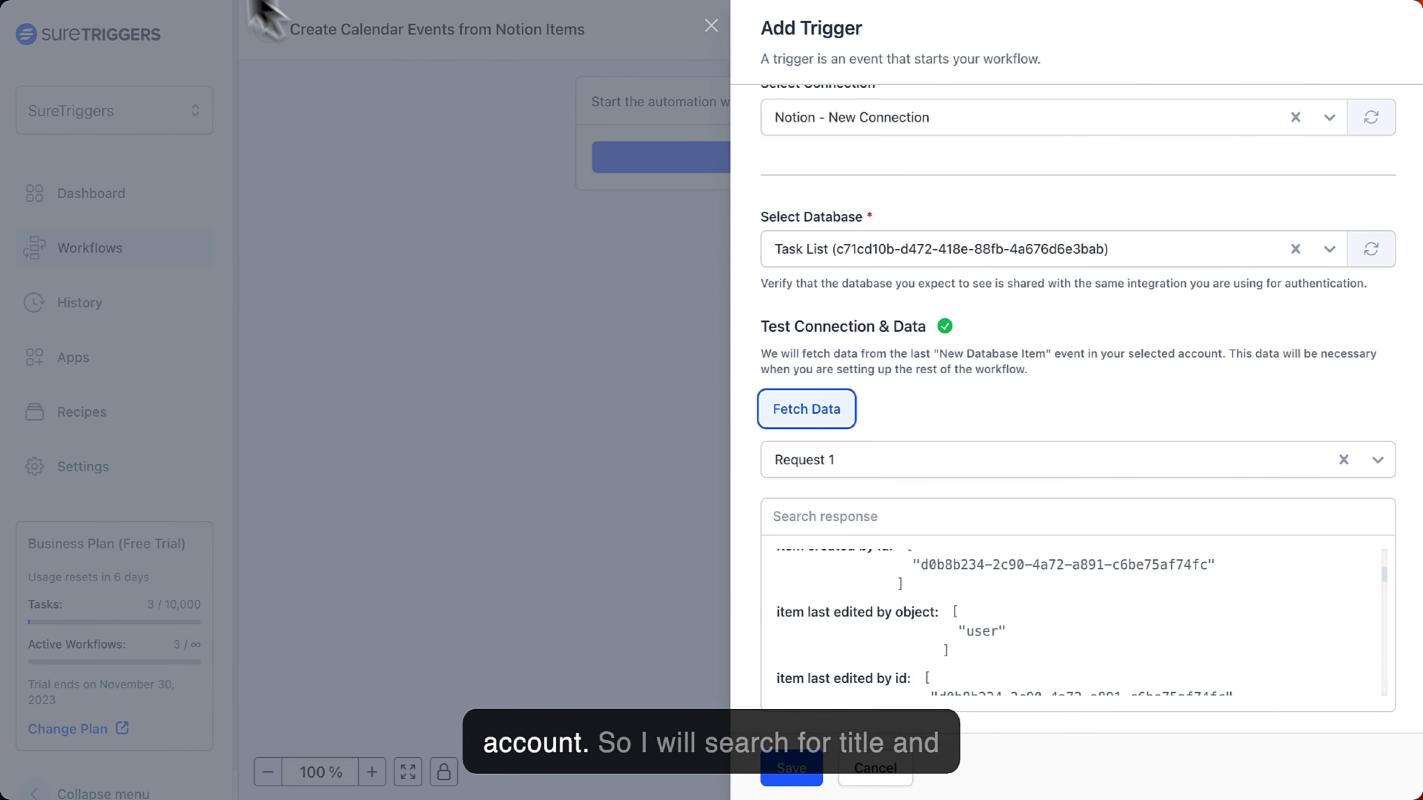
{"action": "left_click", "coordinate": [831, 516]}
{"action": "type", "text": "T"}
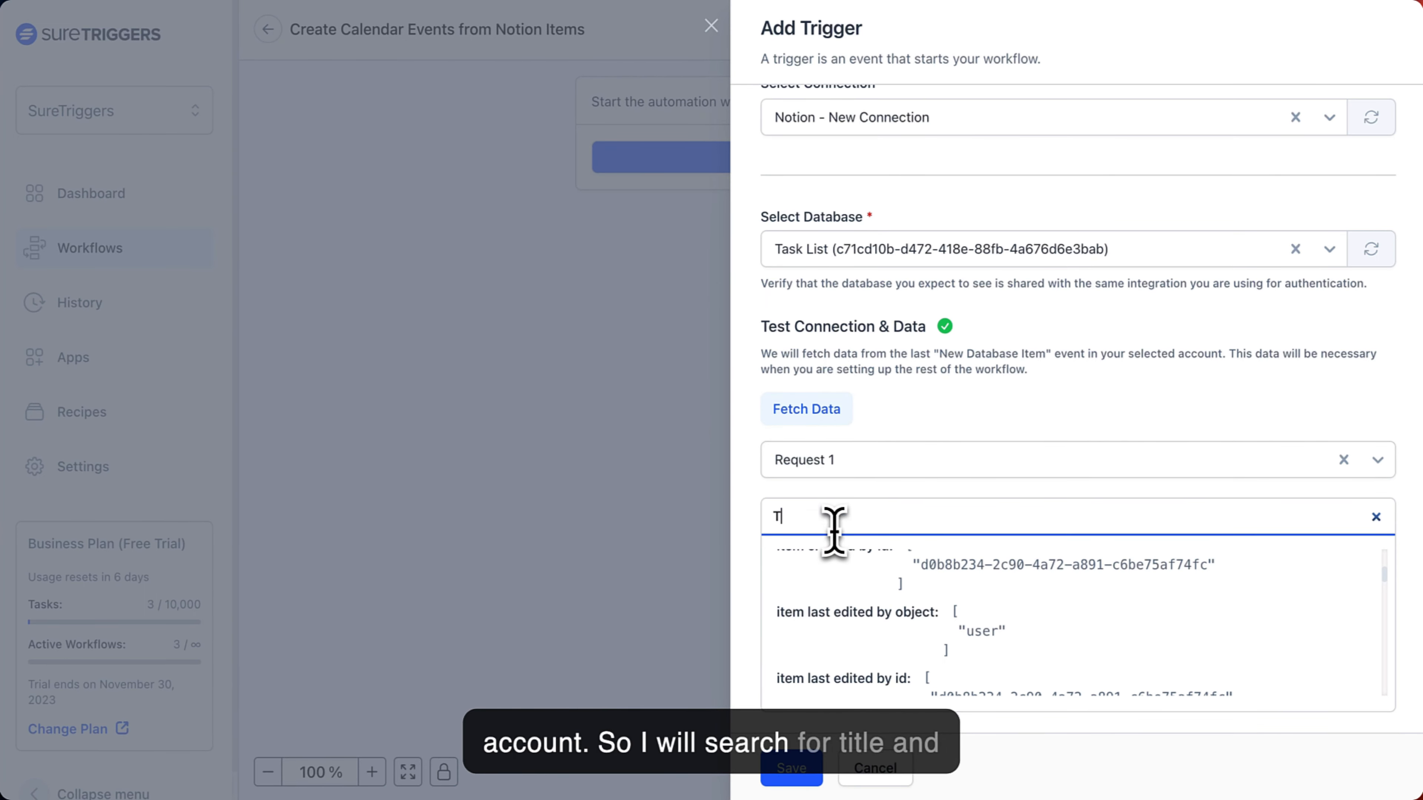
{"action": "type", "text": "itle"}
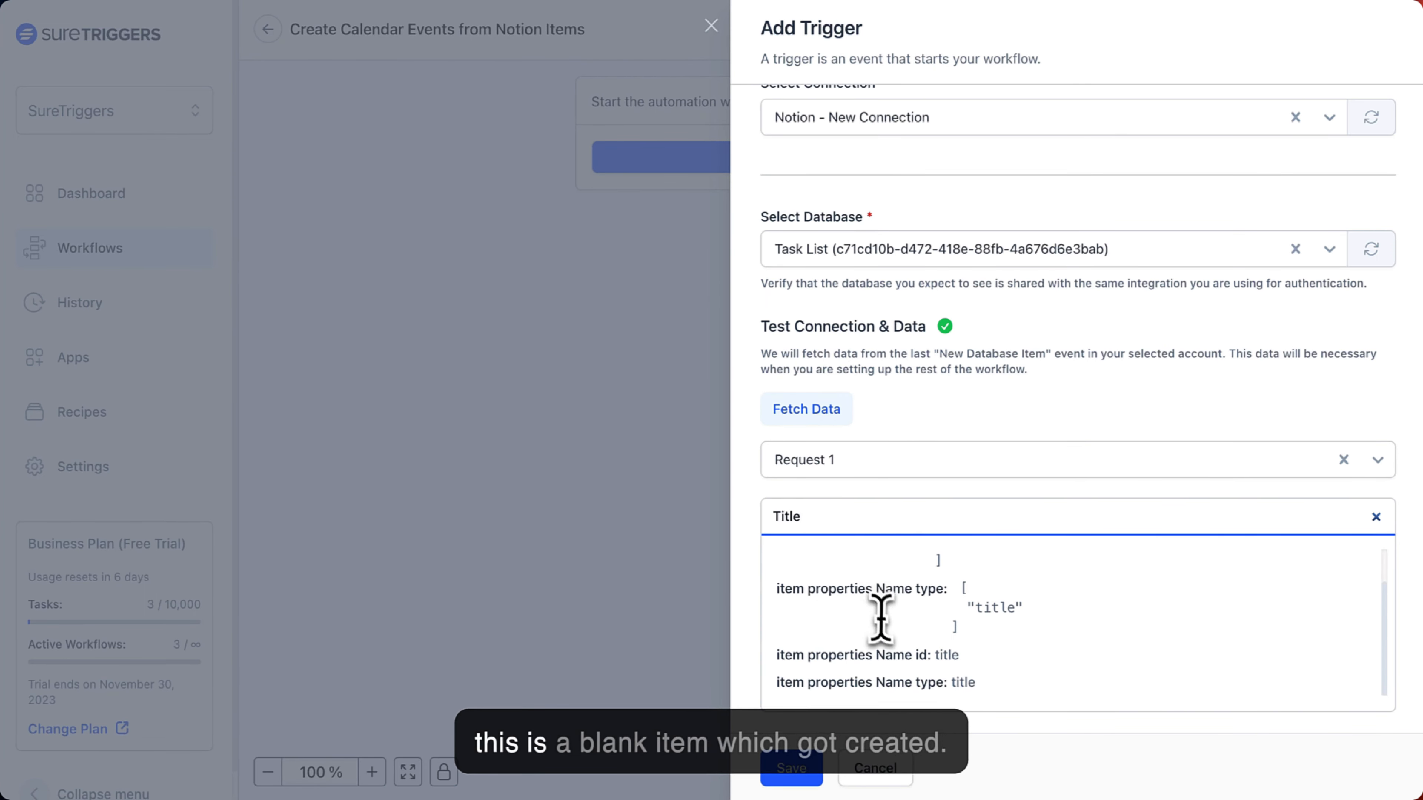
{"action": "scroll", "coordinate": [857, 622], "scroll_direction": "down", "scroll_amount": 1}
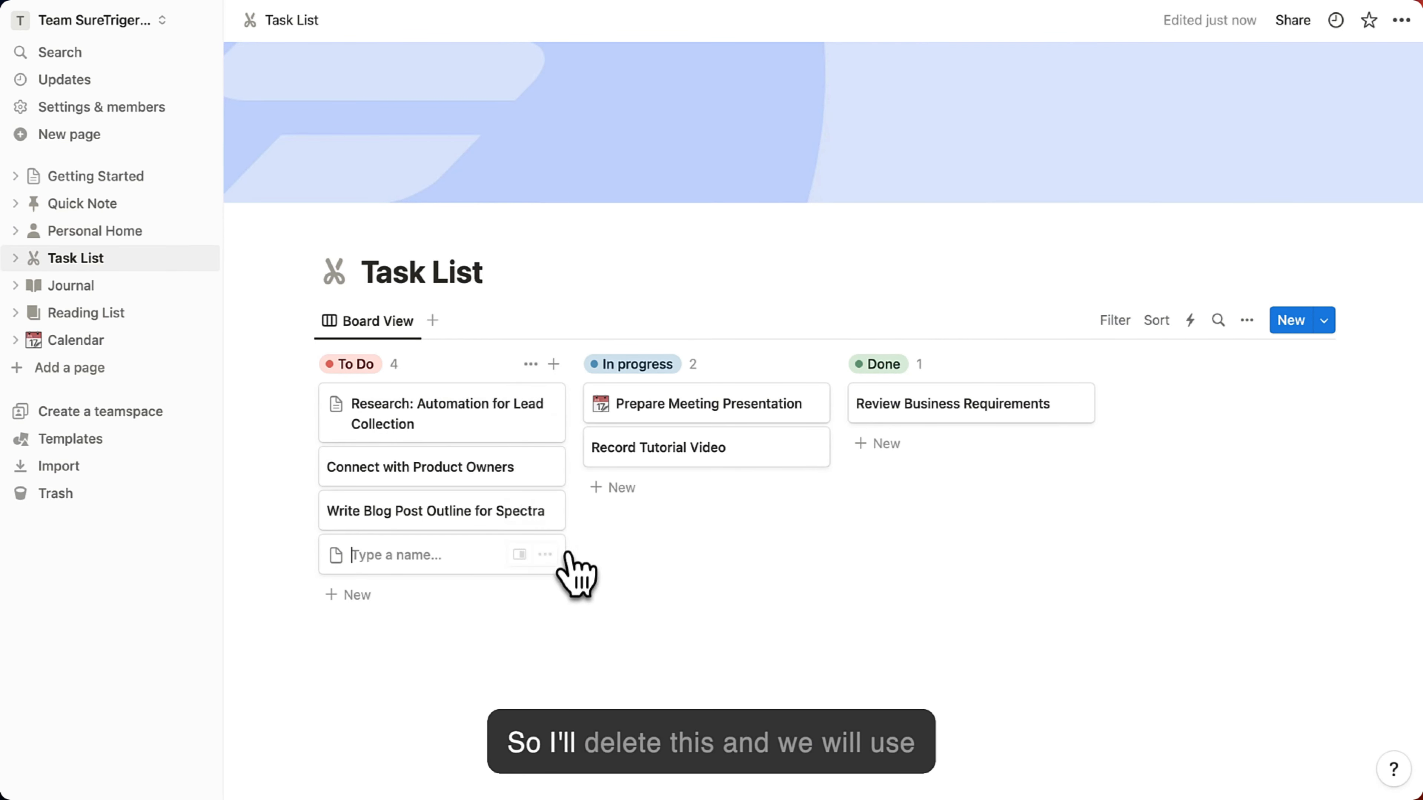
Switch to Notion and delete the blank item from the Task List's To Do column.
{"action": "left_click", "coordinate": [543, 555]}
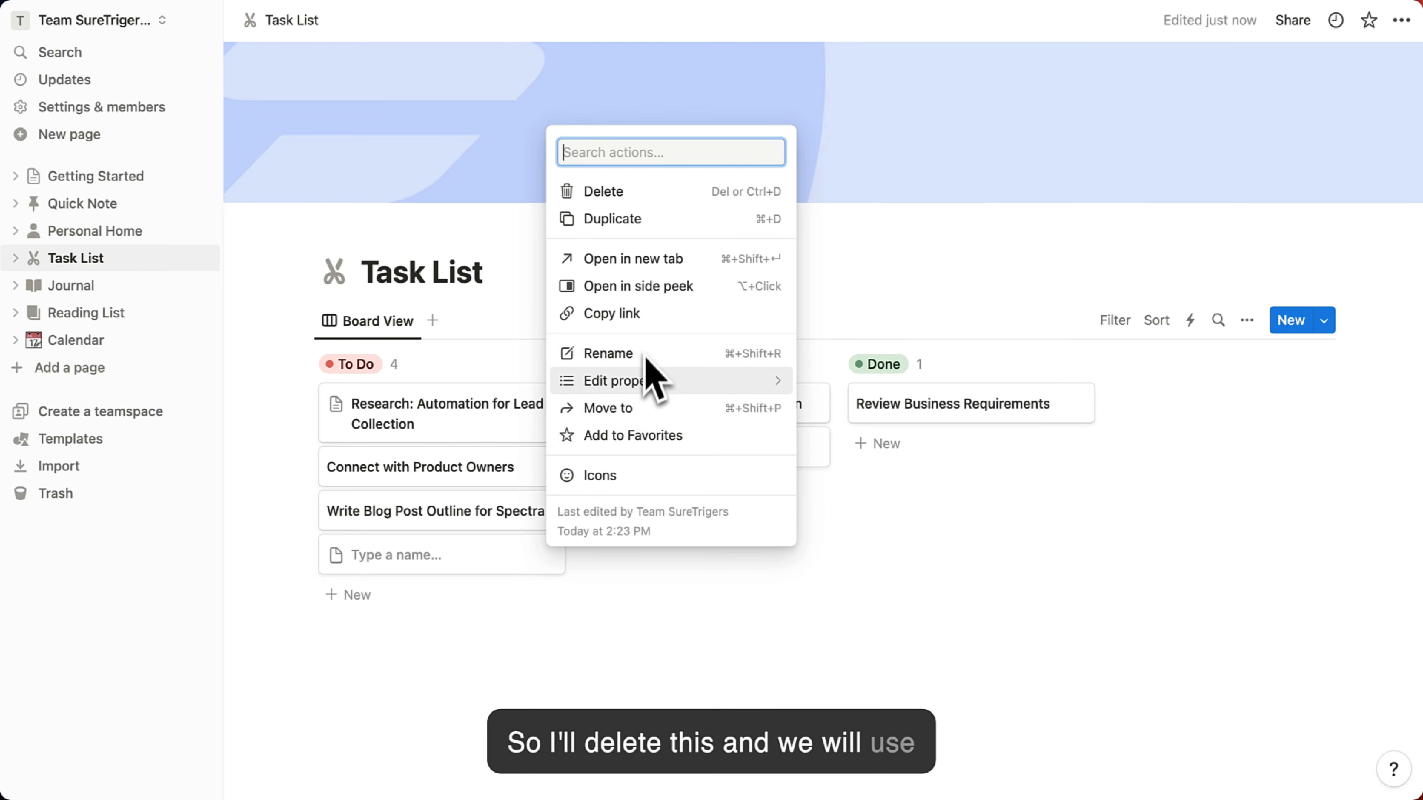
{"action": "left_click", "coordinate": [655, 193]}
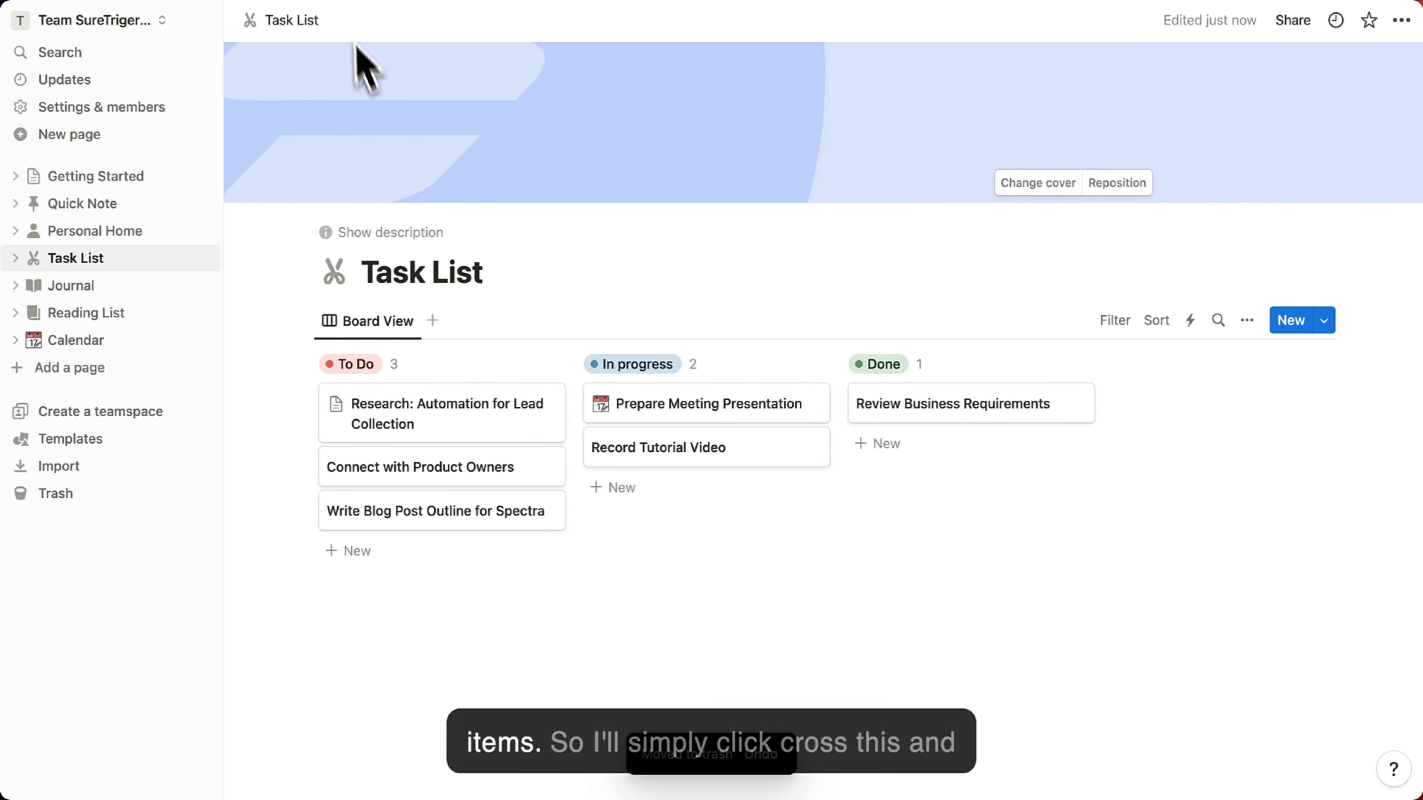
Switch back to SureTriggers, clear the Request 1 sample and fetch the Notion trigger's data again.
{"action": "left_click", "coordinate": [601, 0]}
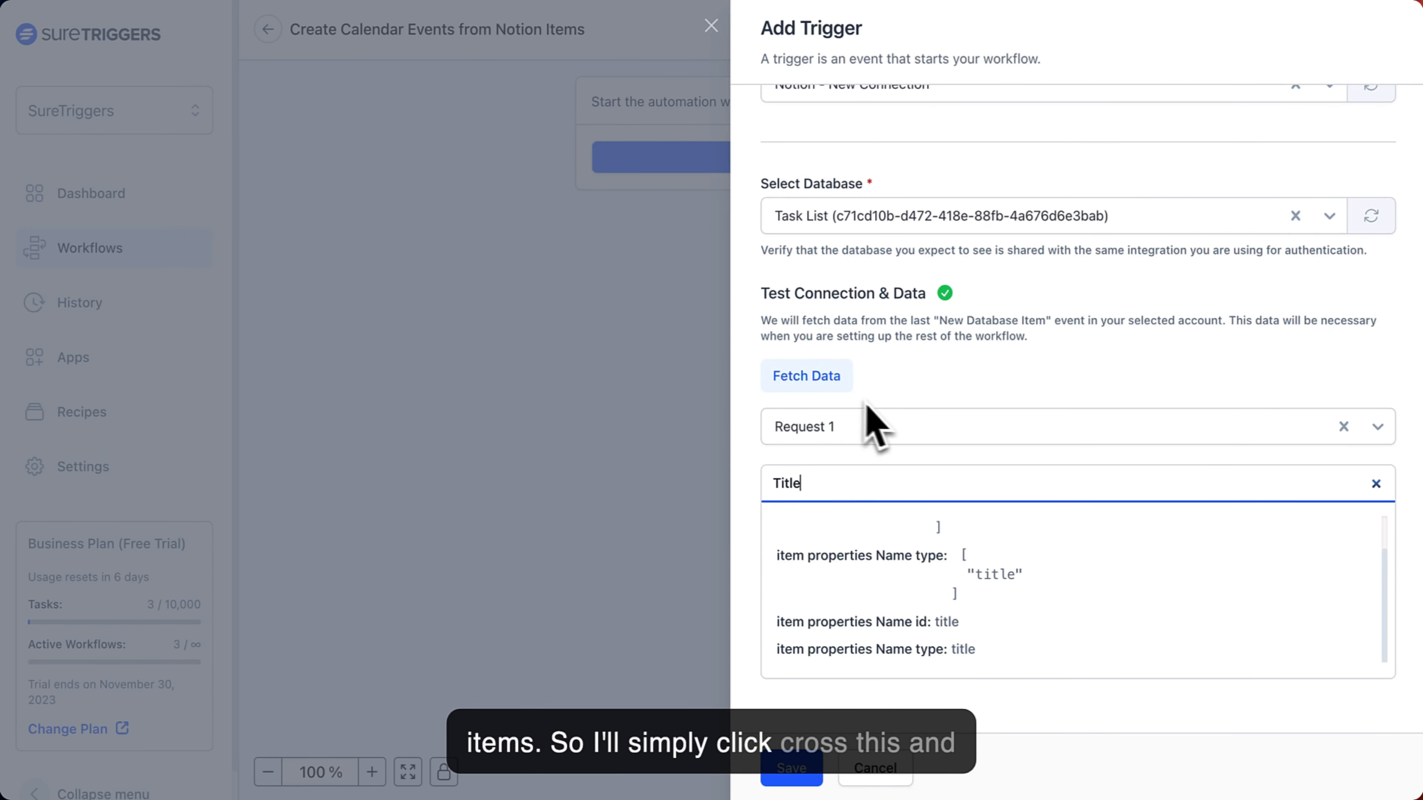
{"action": "left_click", "coordinate": [1344, 428]}
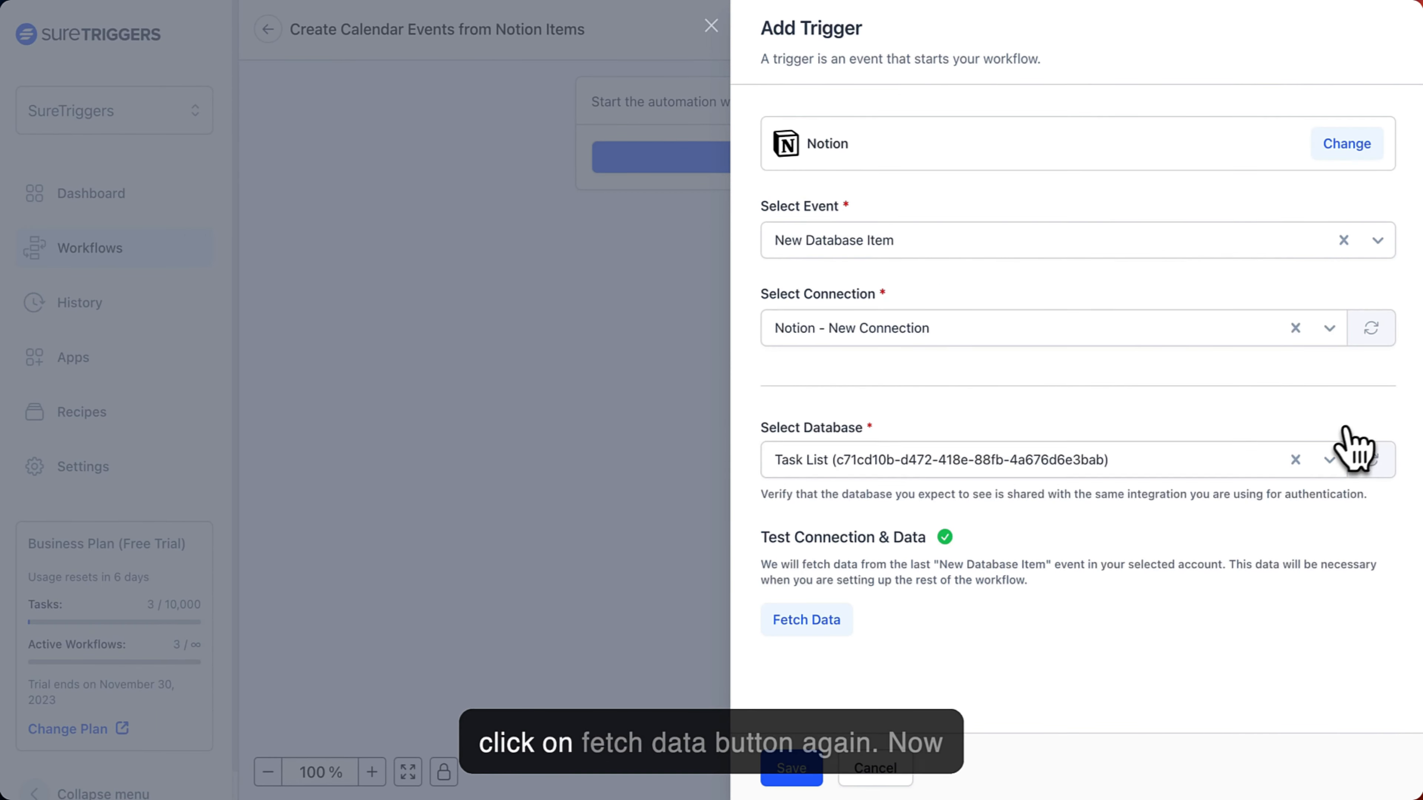
{"action": "left_click", "coordinate": [846, 619]}
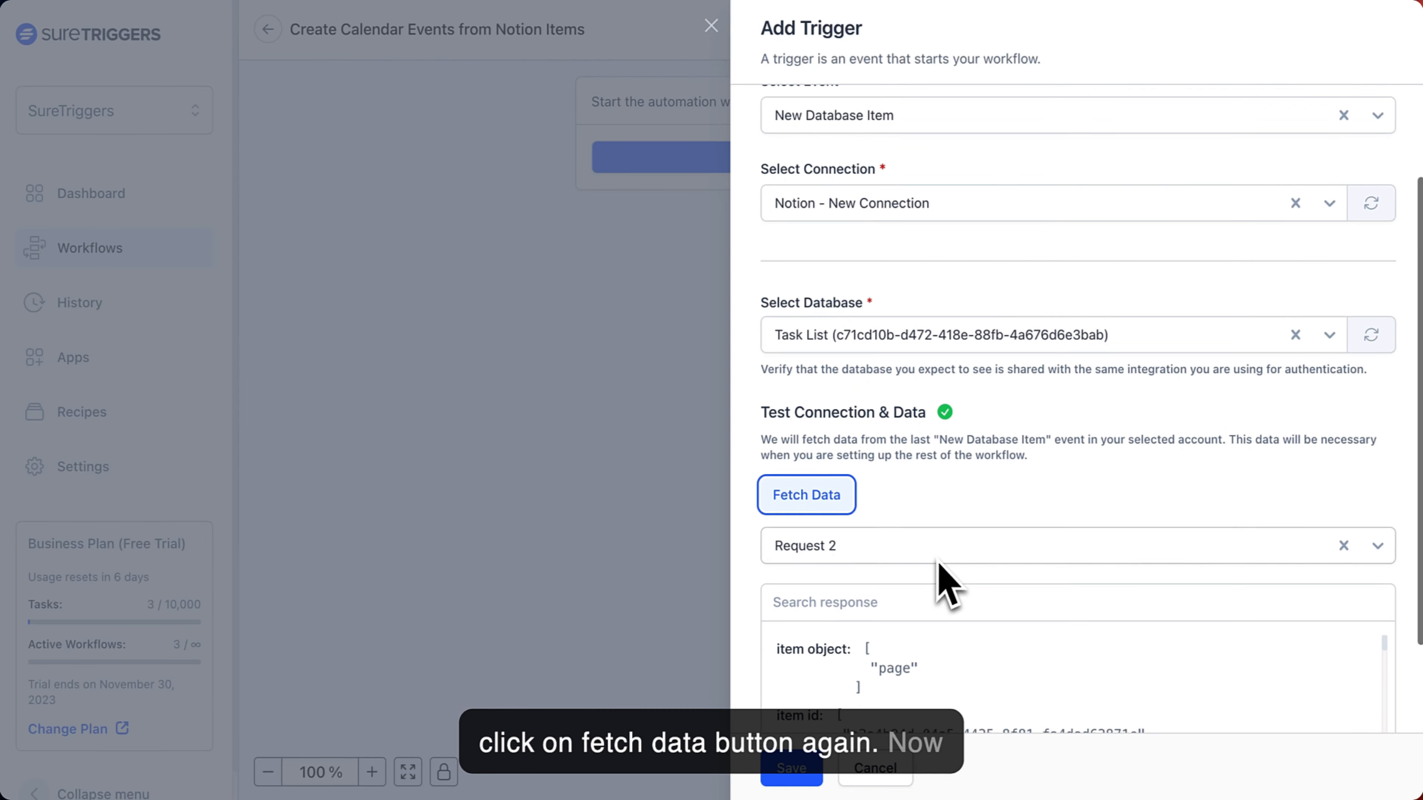
Search the newly fetched response for "Title" and highlight the item's title text content value.
{"action": "left_click", "coordinate": [908, 487]}
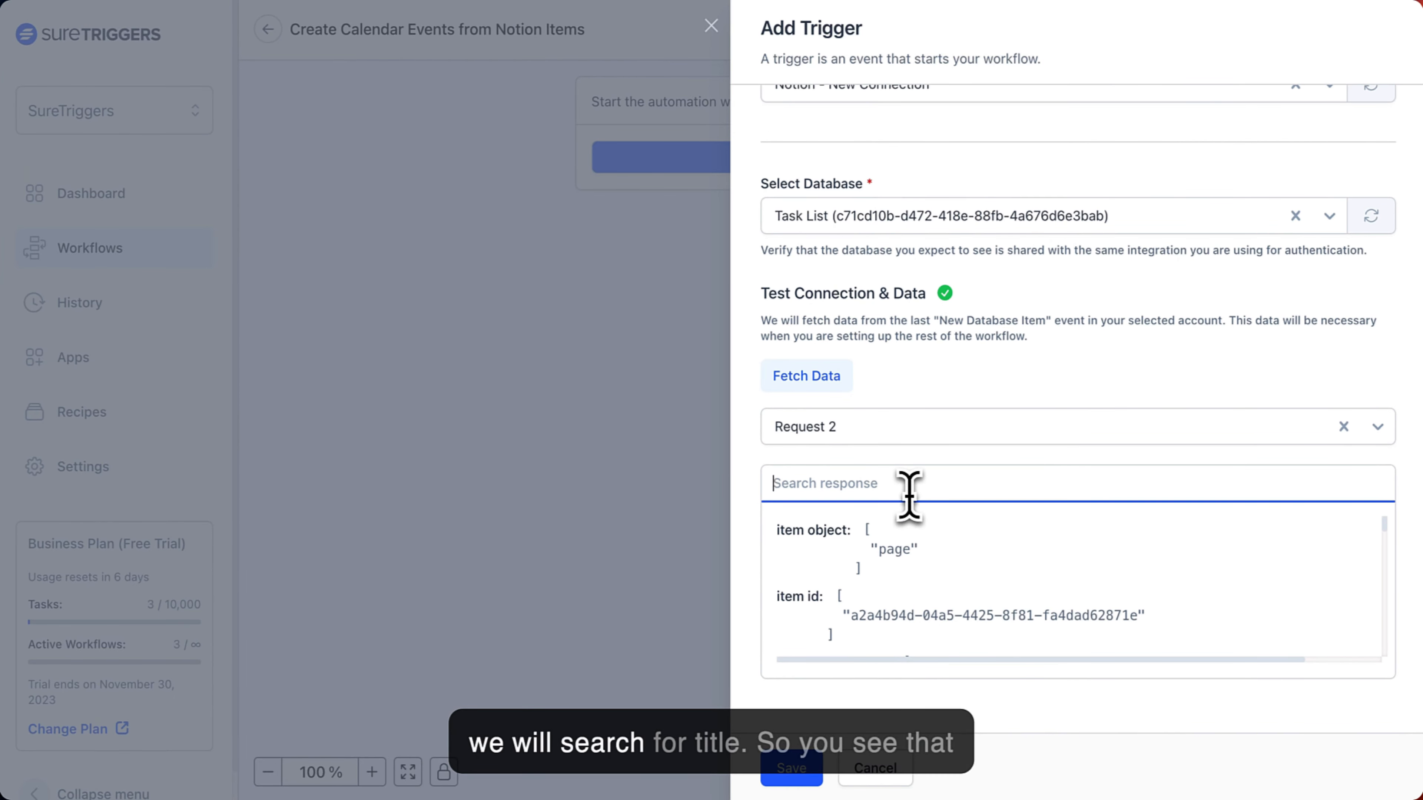
{"action": "type", "text": "Title"}
{"action": "scroll", "coordinate": [930, 560], "scroll_direction": "down", "scroll_amount": 5}
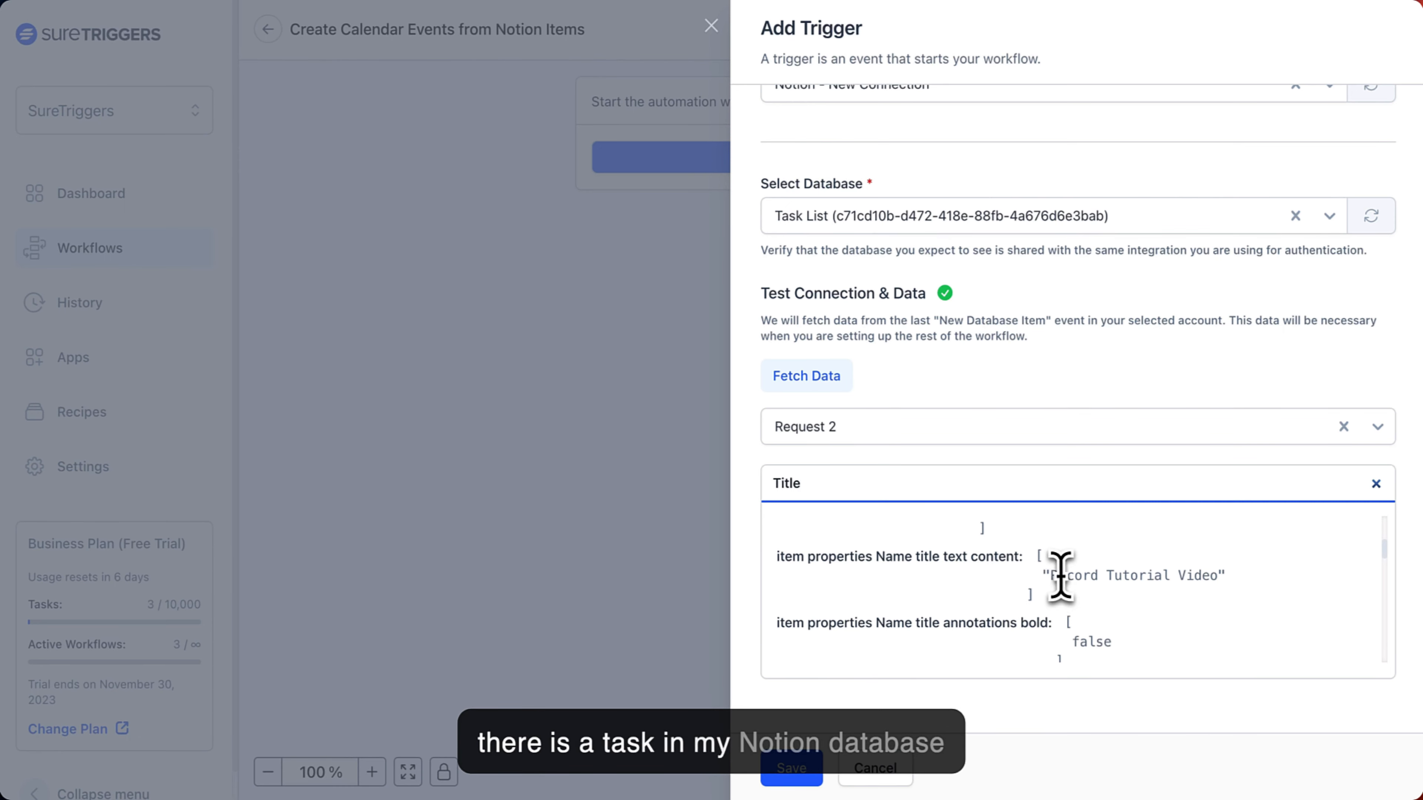
{"action": "left_click_drag", "start_coordinate": [1055, 576], "coordinate": [1213, 577]}
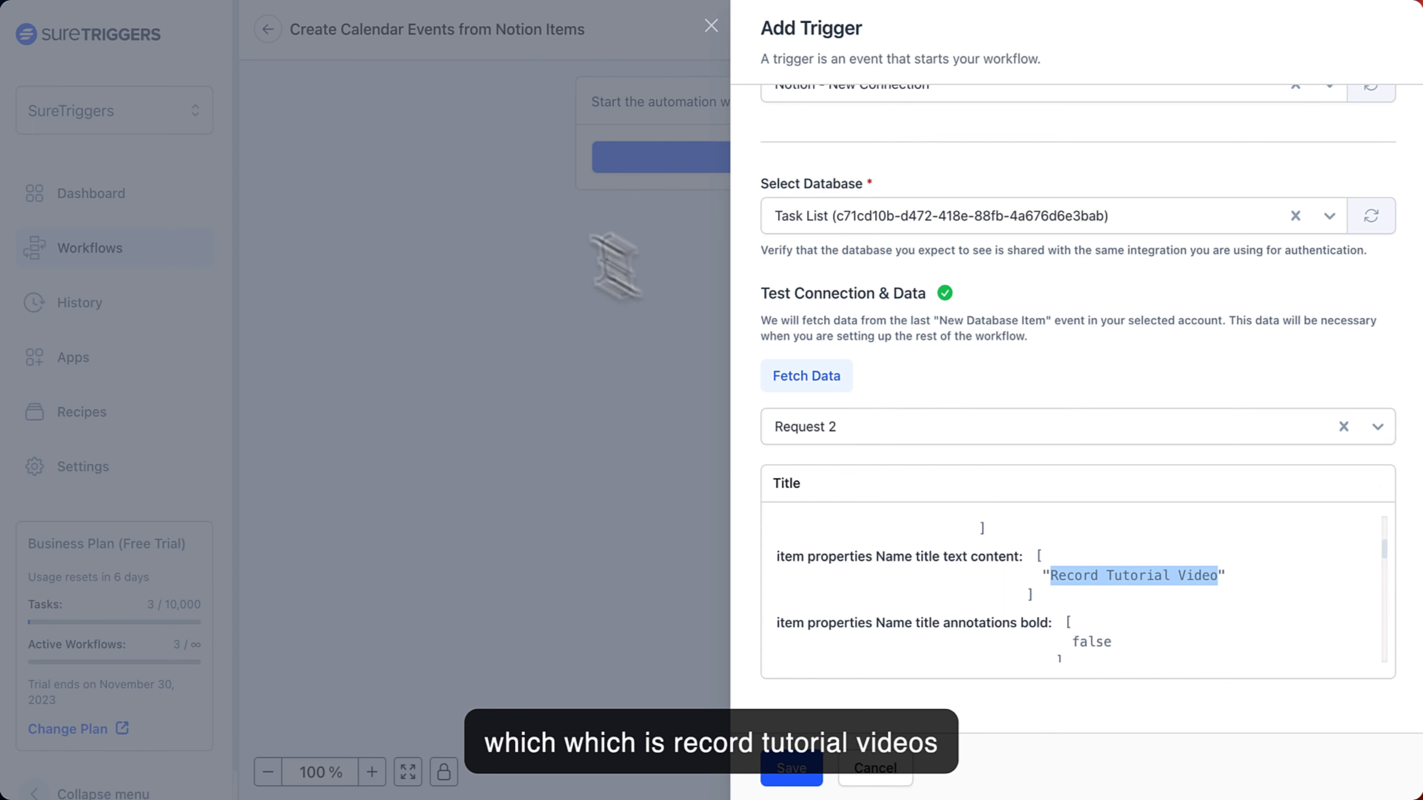
Switch to Notion and open the Record Tutorial Video task in the Task List to view its properties.
{"action": "left_click", "coordinate": [216, 1]}
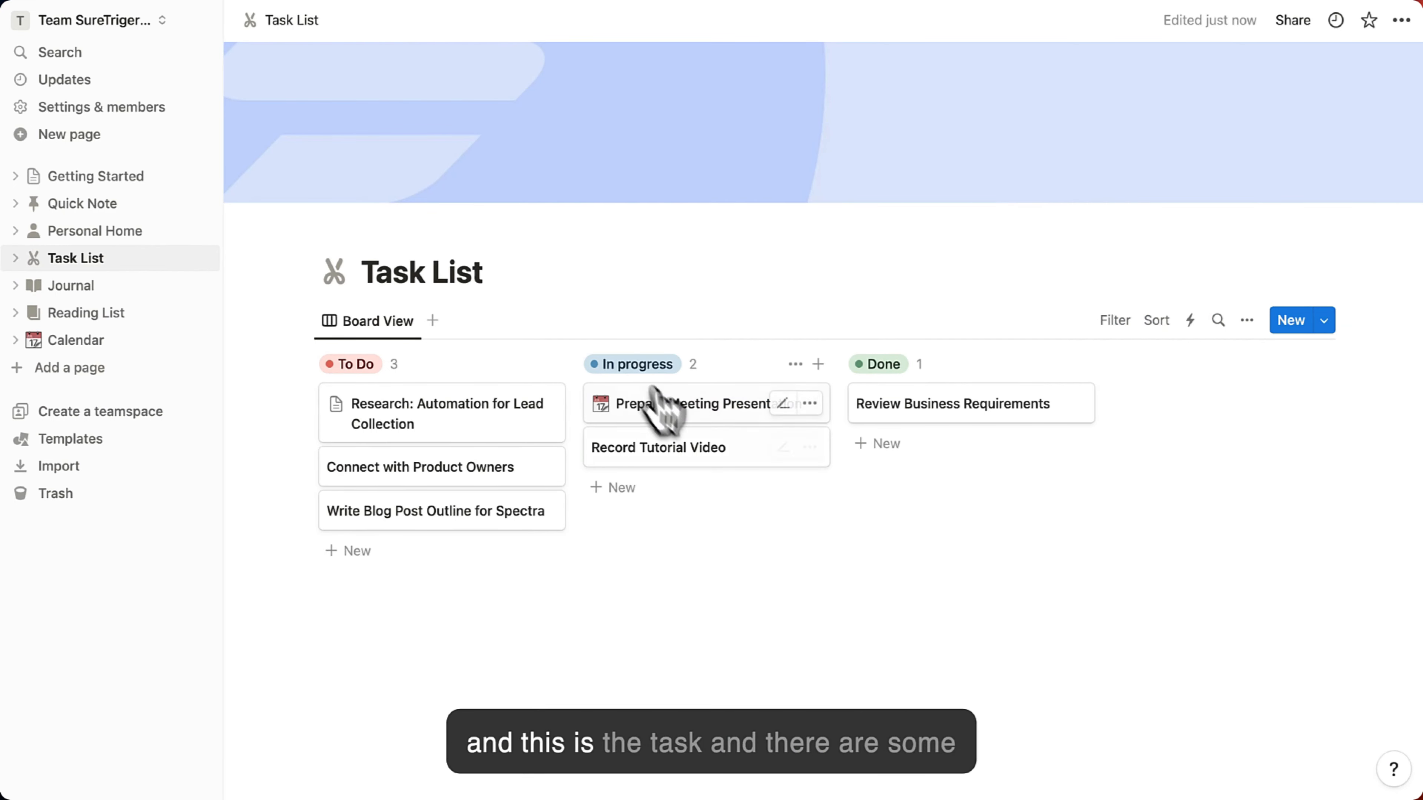
{"action": "left_click", "coordinate": [692, 457]}
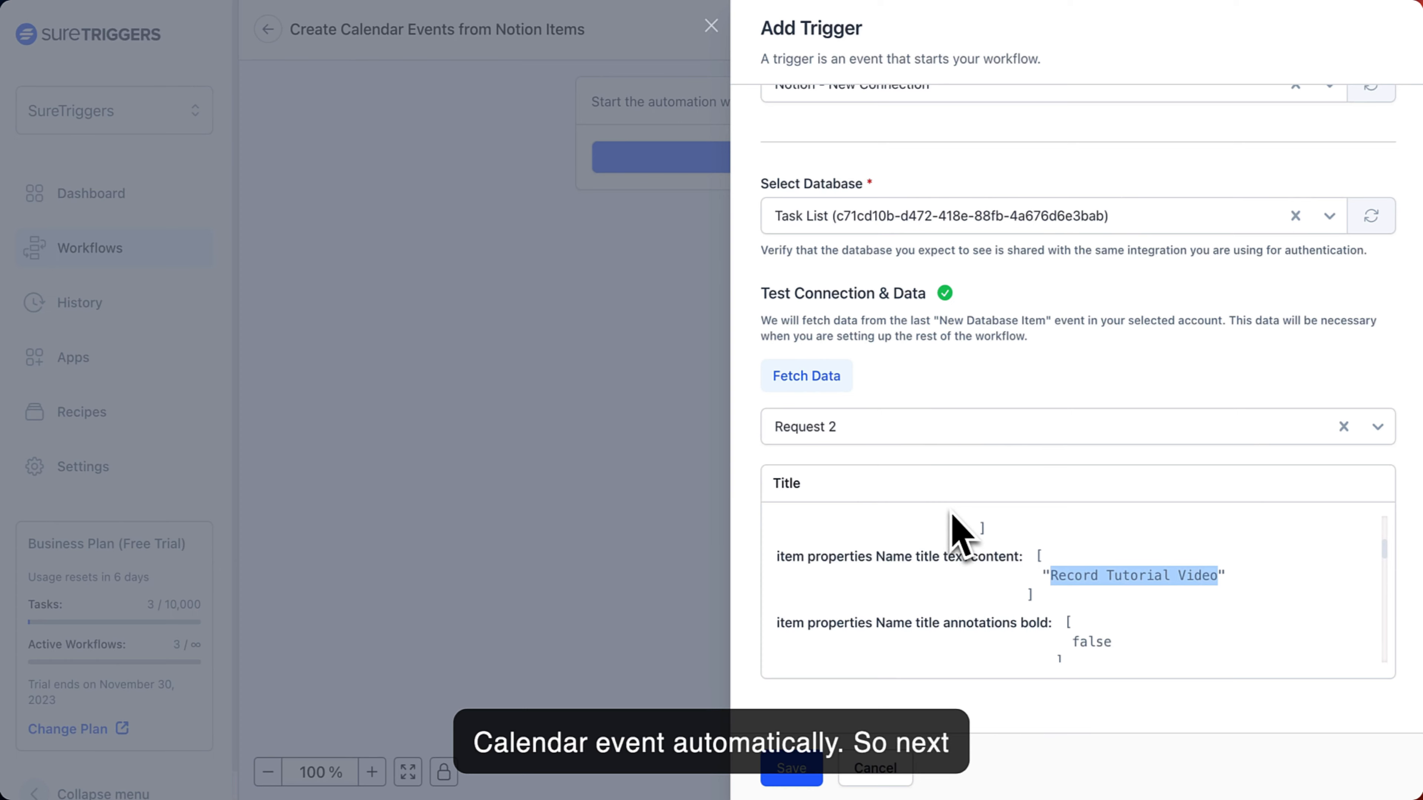
Look through the remaining title fields in the SureTriggers response and save the New Database Item trigger.
{"action": "scroll", "coordinate": [898, 635], "scroll_direction": "down", "scroll_amount": 2}
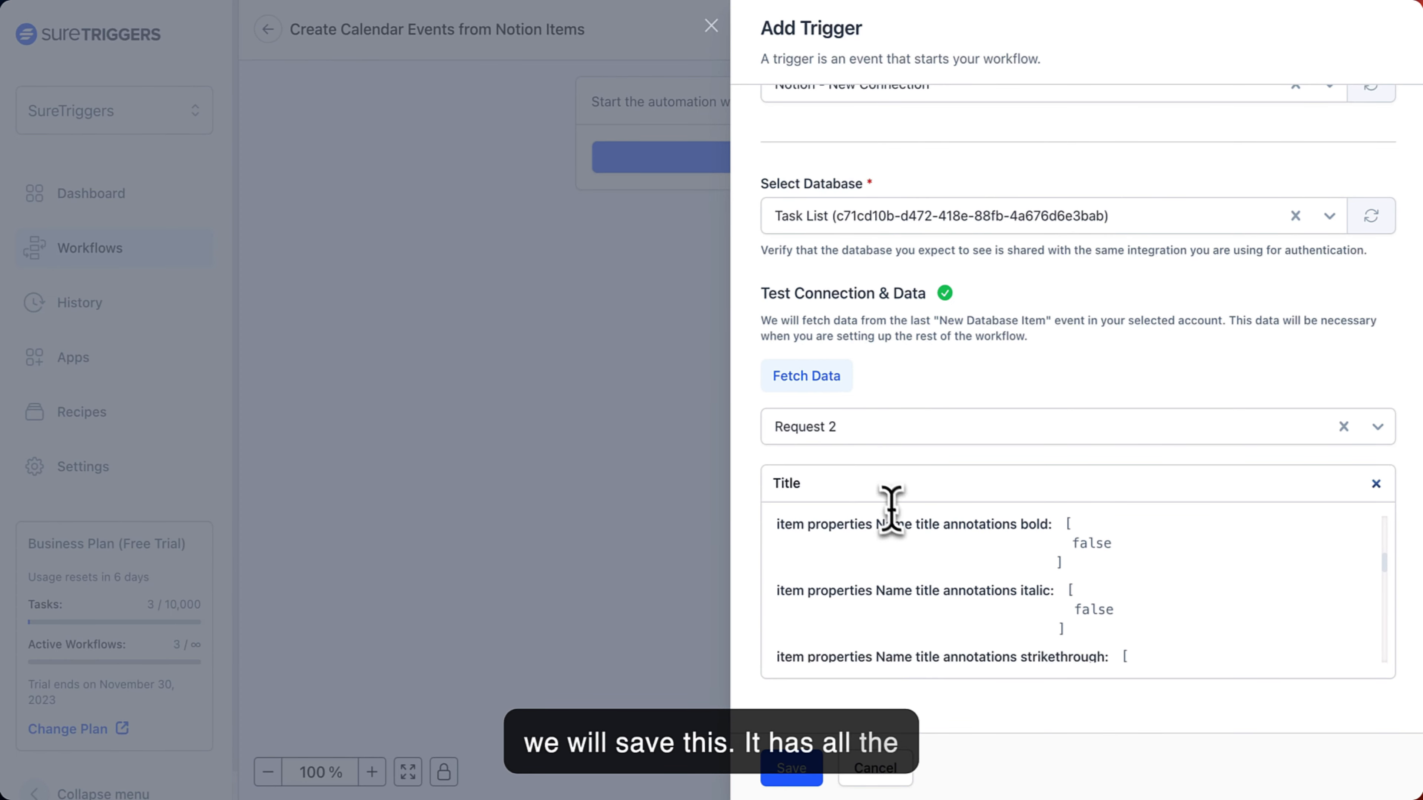
{"action": "left_click", "coordinate": [880, 498]}
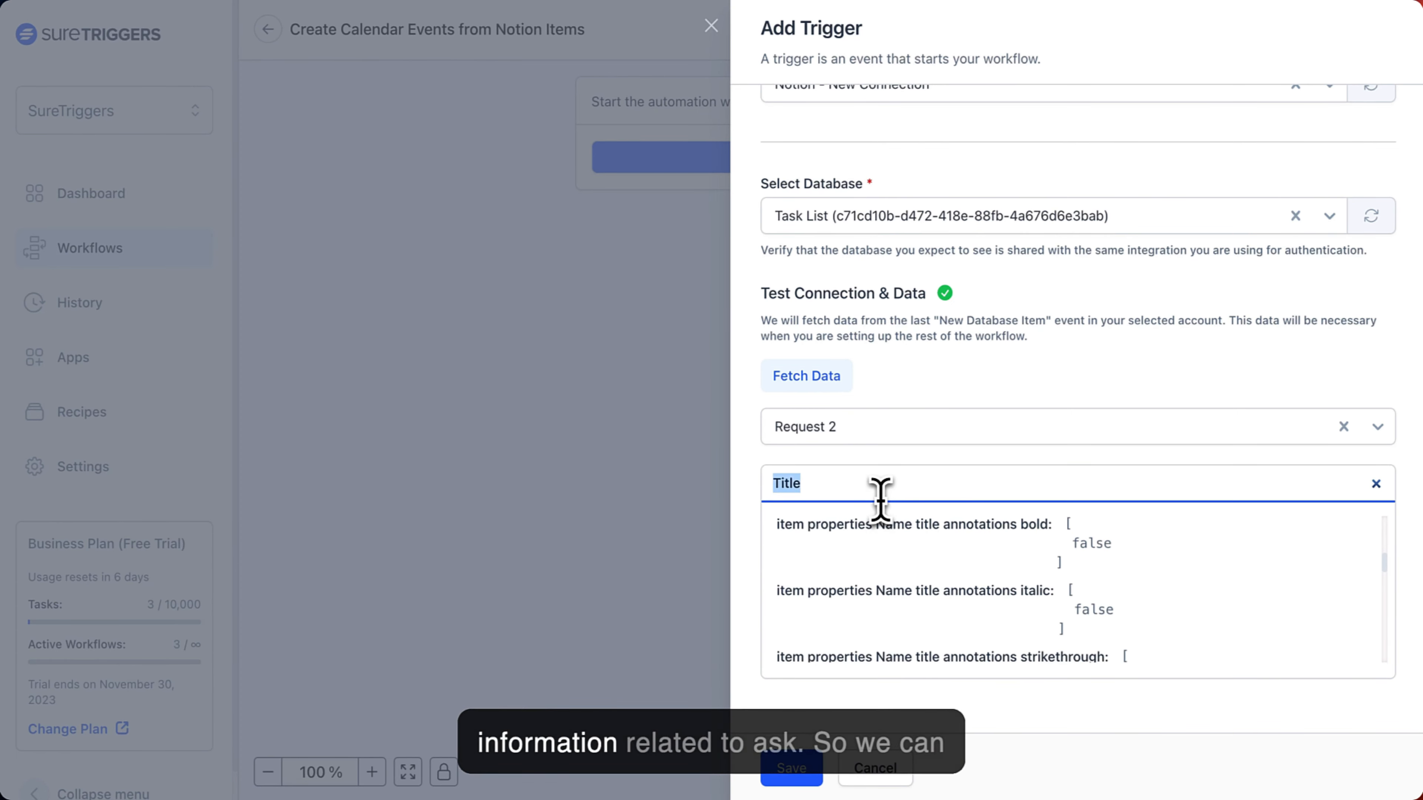
{"action": "left_click", "coordinate": [802, 764]}
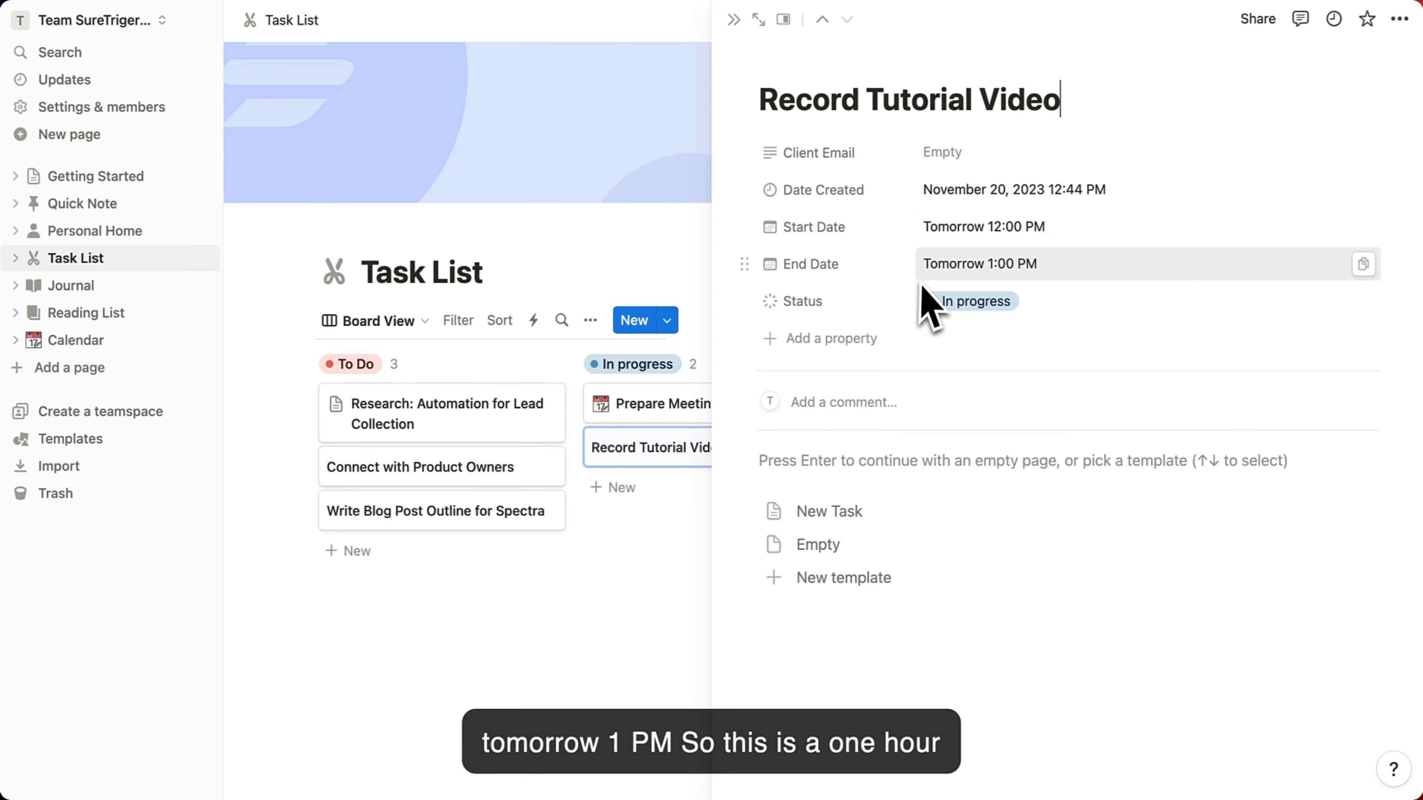
Switch from Notion to SureTriggers, reopen the New Database Item trigger and search its response for "Start".
{"action": "left_click", "coordinate": [437, 2]}
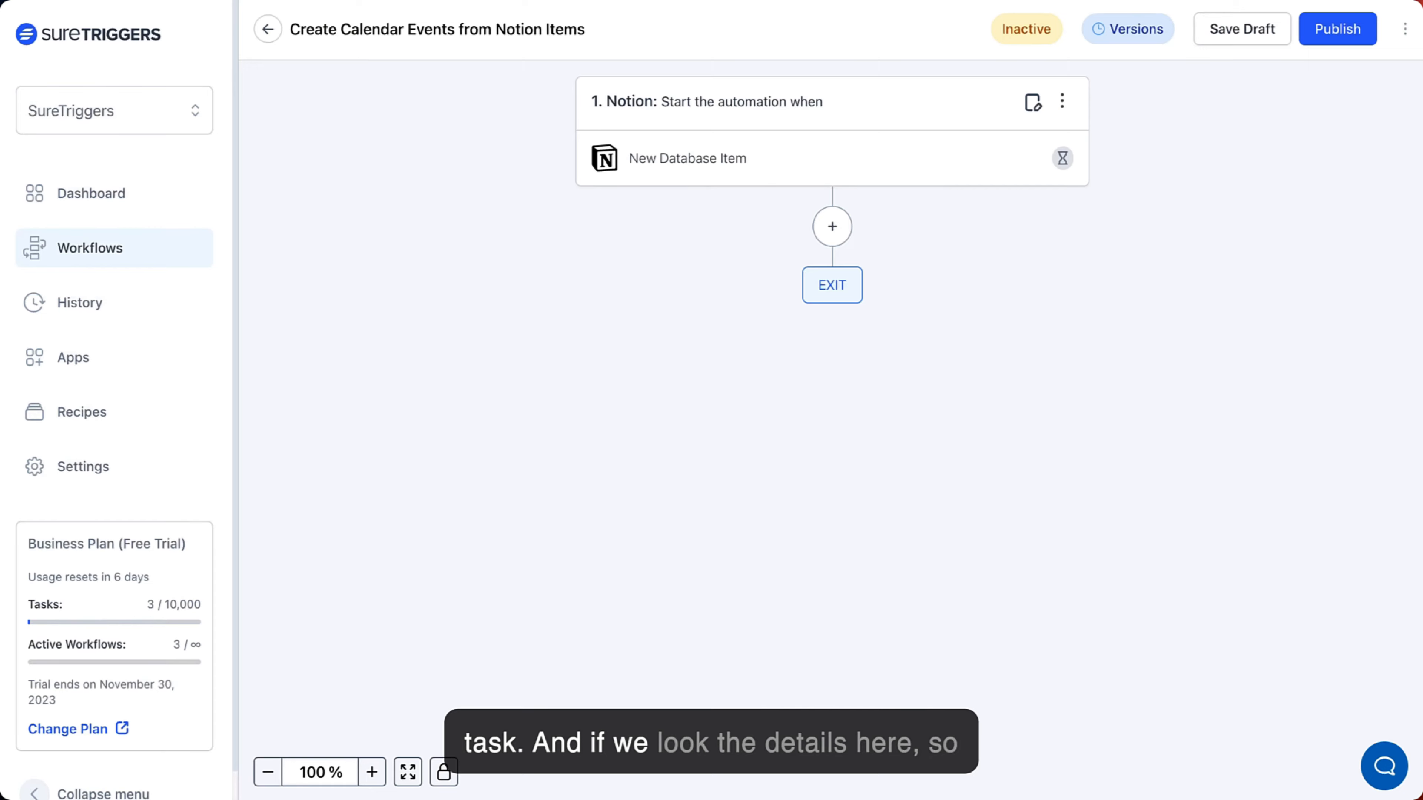
{"action": "left_click", "coordinate": [714, 145]}
{"action": "scroll", "coordinate": [921, 334], "scroll_direction": "down", "scroll_amount": 3}
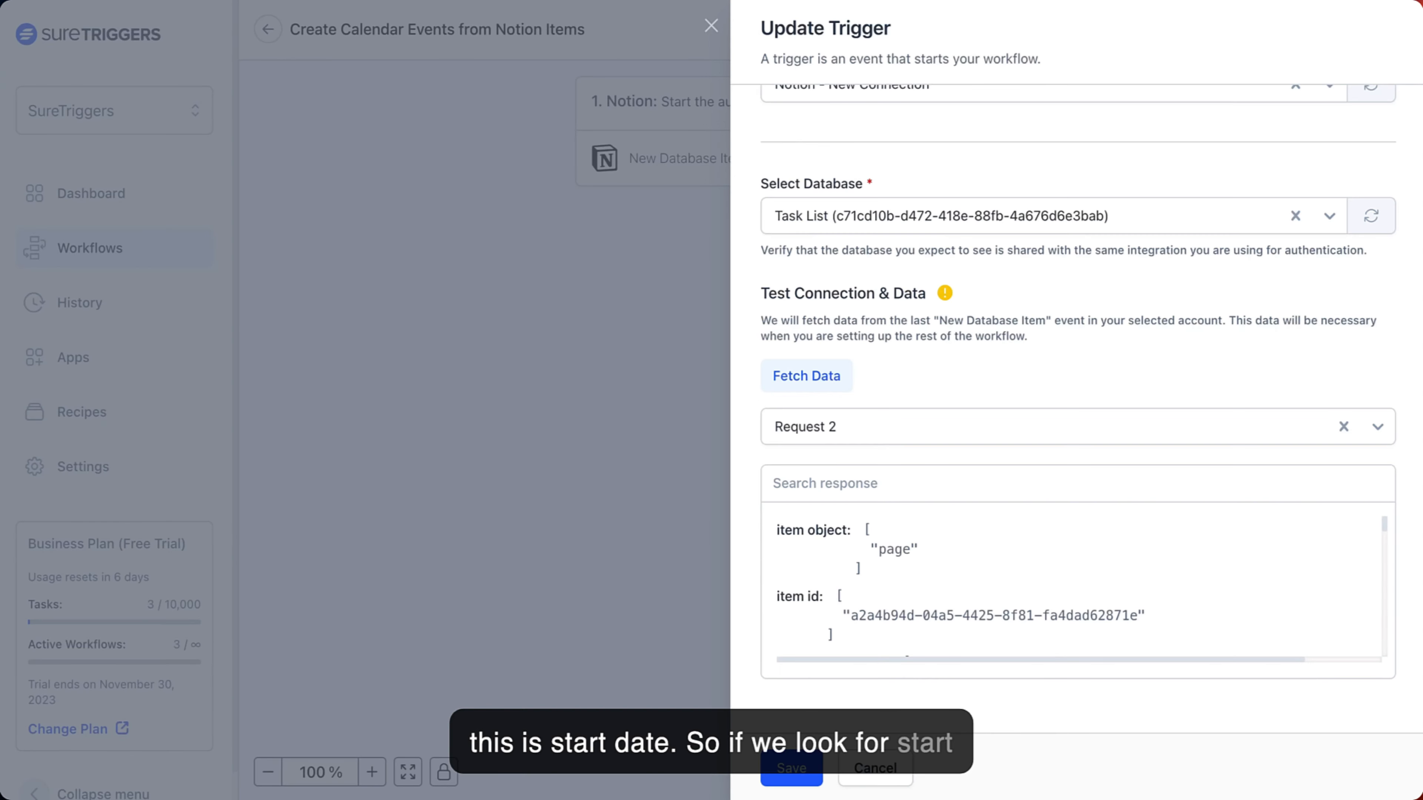
{"action": "left_click", "coordinate": [842, 485]}
{"action": "type", "text": "Start"}
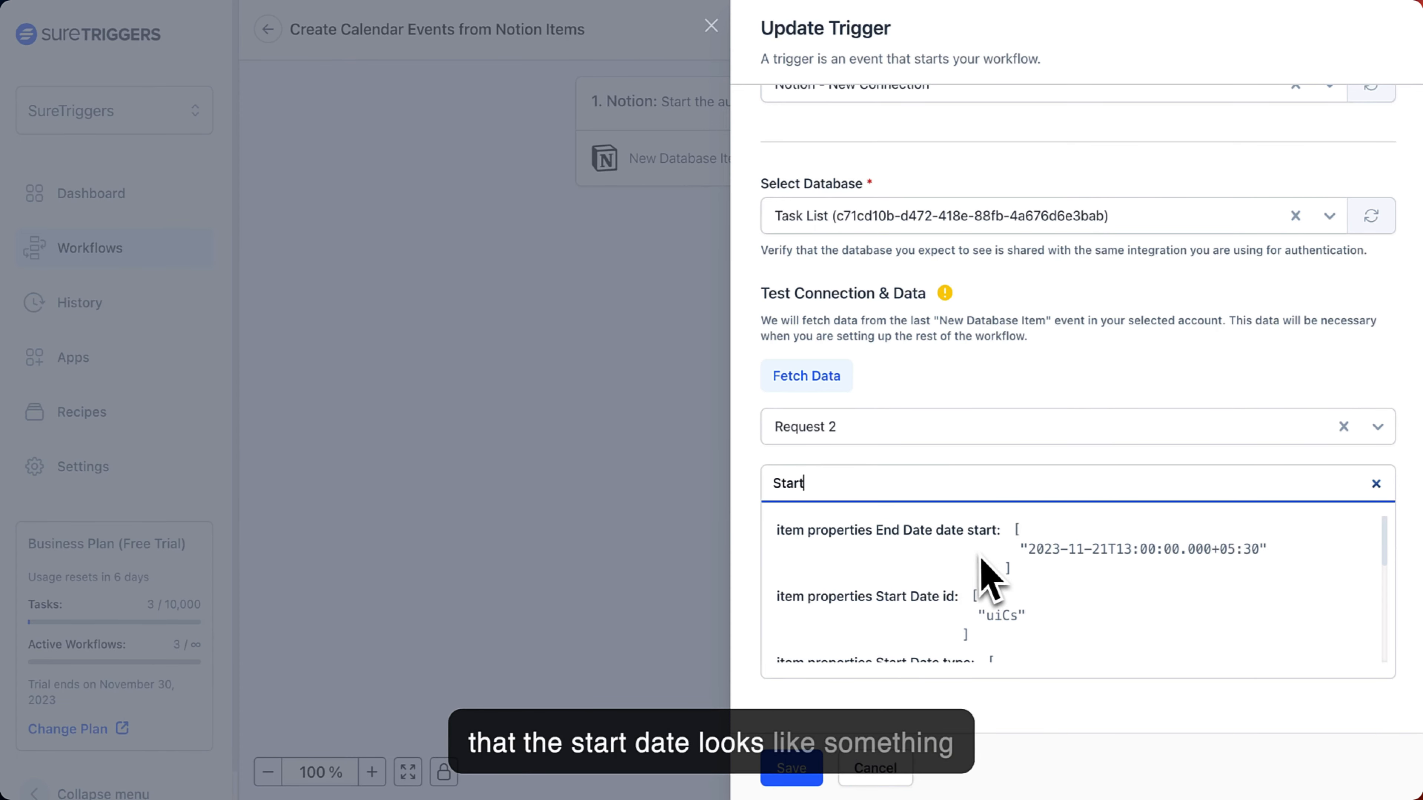
Examine the date/time format of the Start Date date start value in the response, and save the trigger.
{"action": "scroll", "coordinate": [988, 578], "scroll_direction": "down", "scroll_amount": 5}
{"action": "left_click_drag", "start_coordinate": [1035, 594], "coordinate": [1081, 597]}
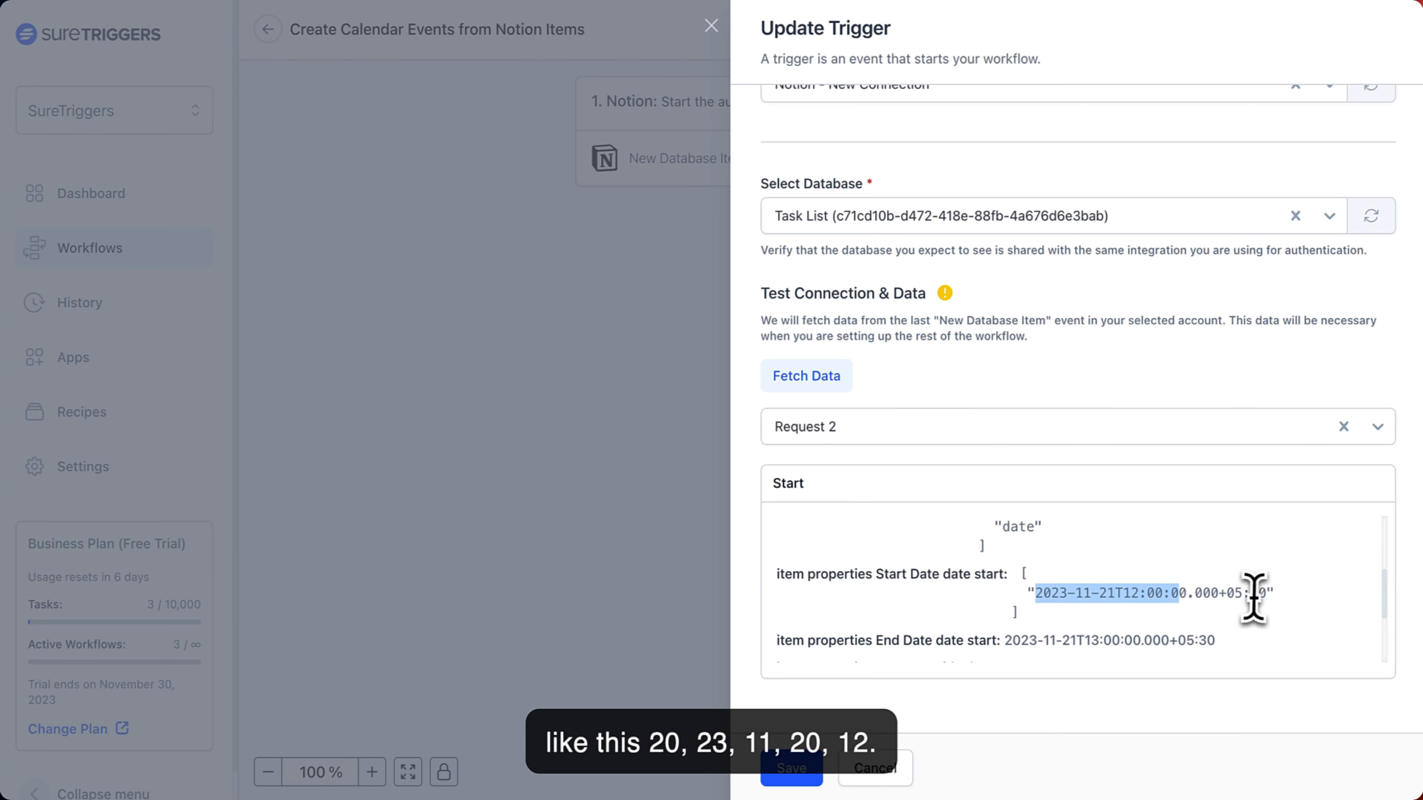
{"action": "left_click_drag", "start_coordinate": [1267, 593], "coordinate": [1075, 593]}
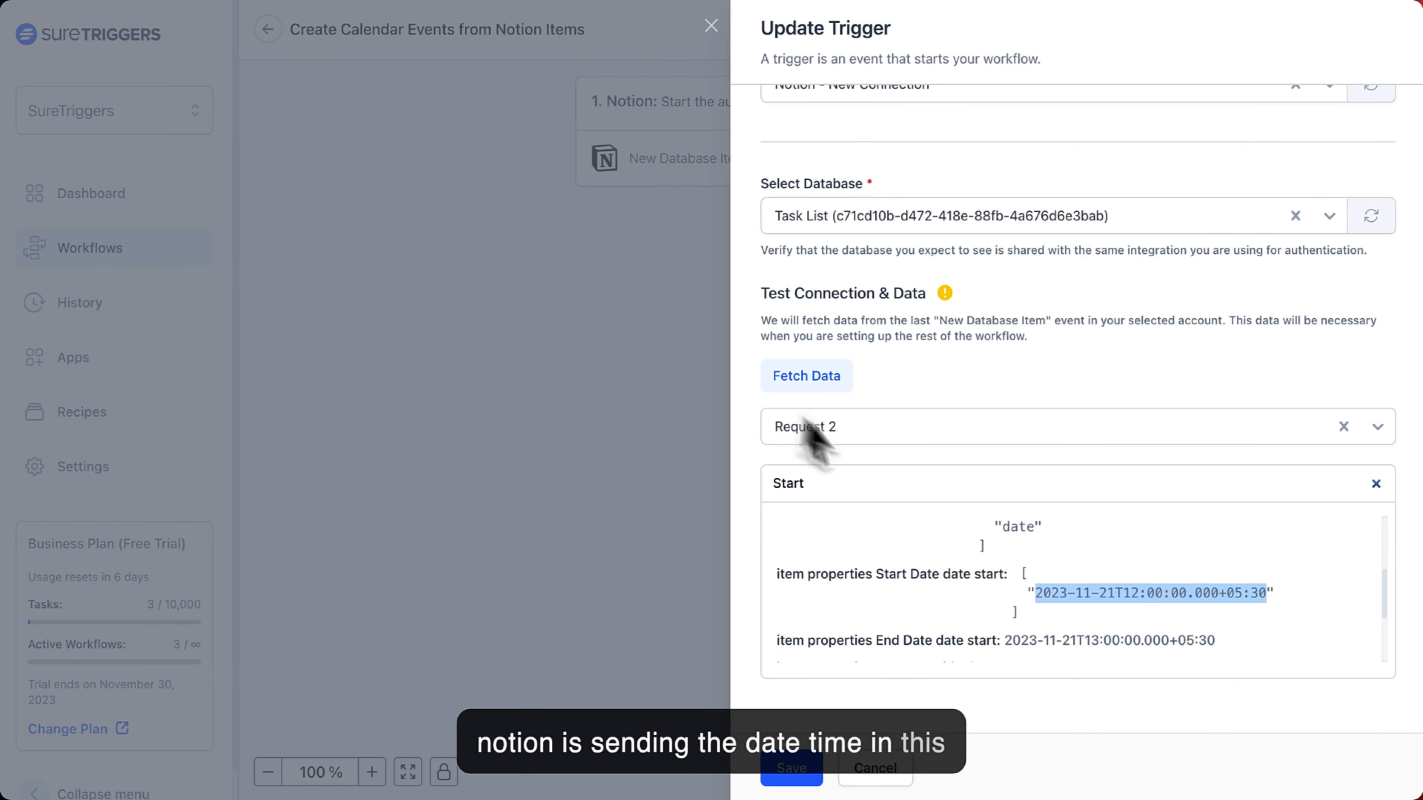
{"action": "left_click", "coordinate": [933, 568]}
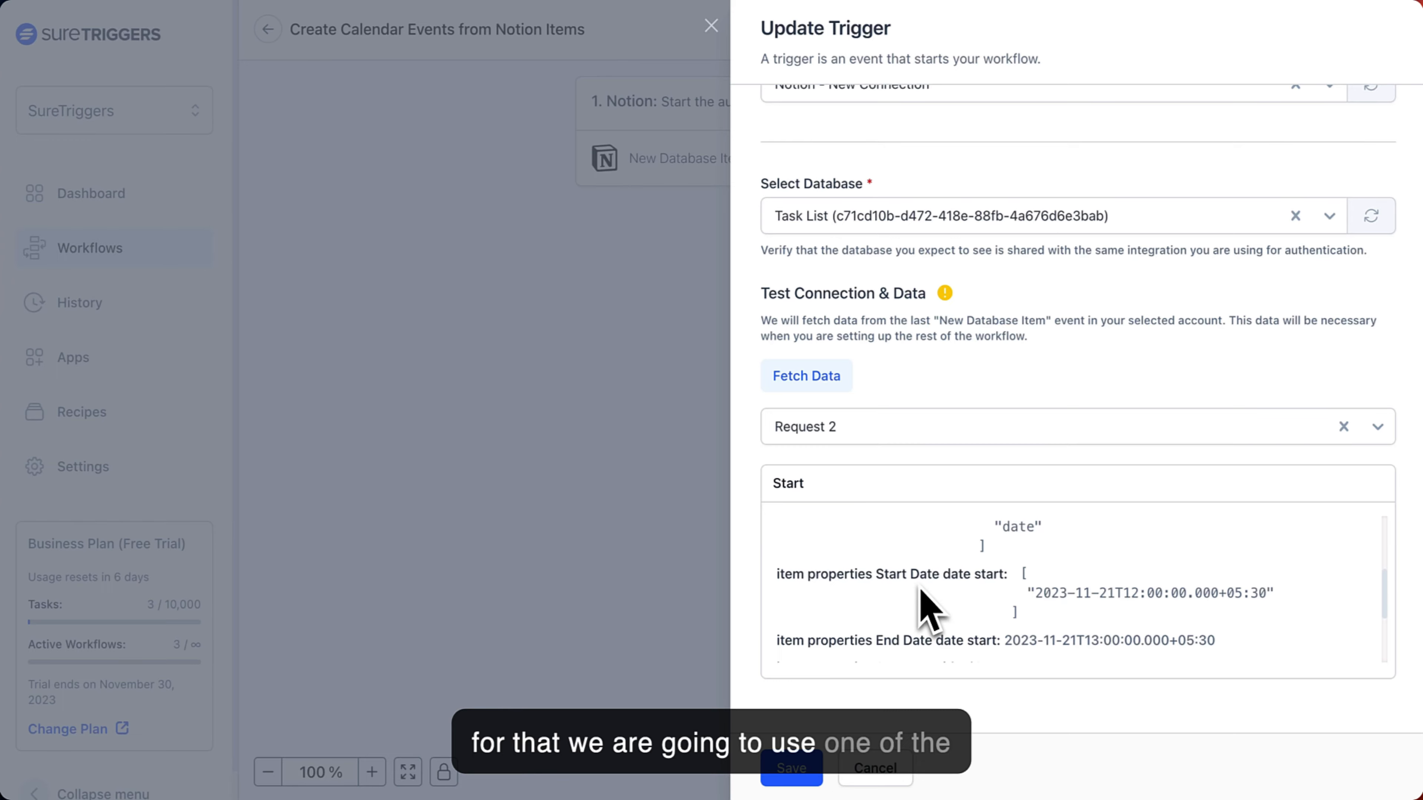
{"action": "left_click", "coordinate": [790, 768]}
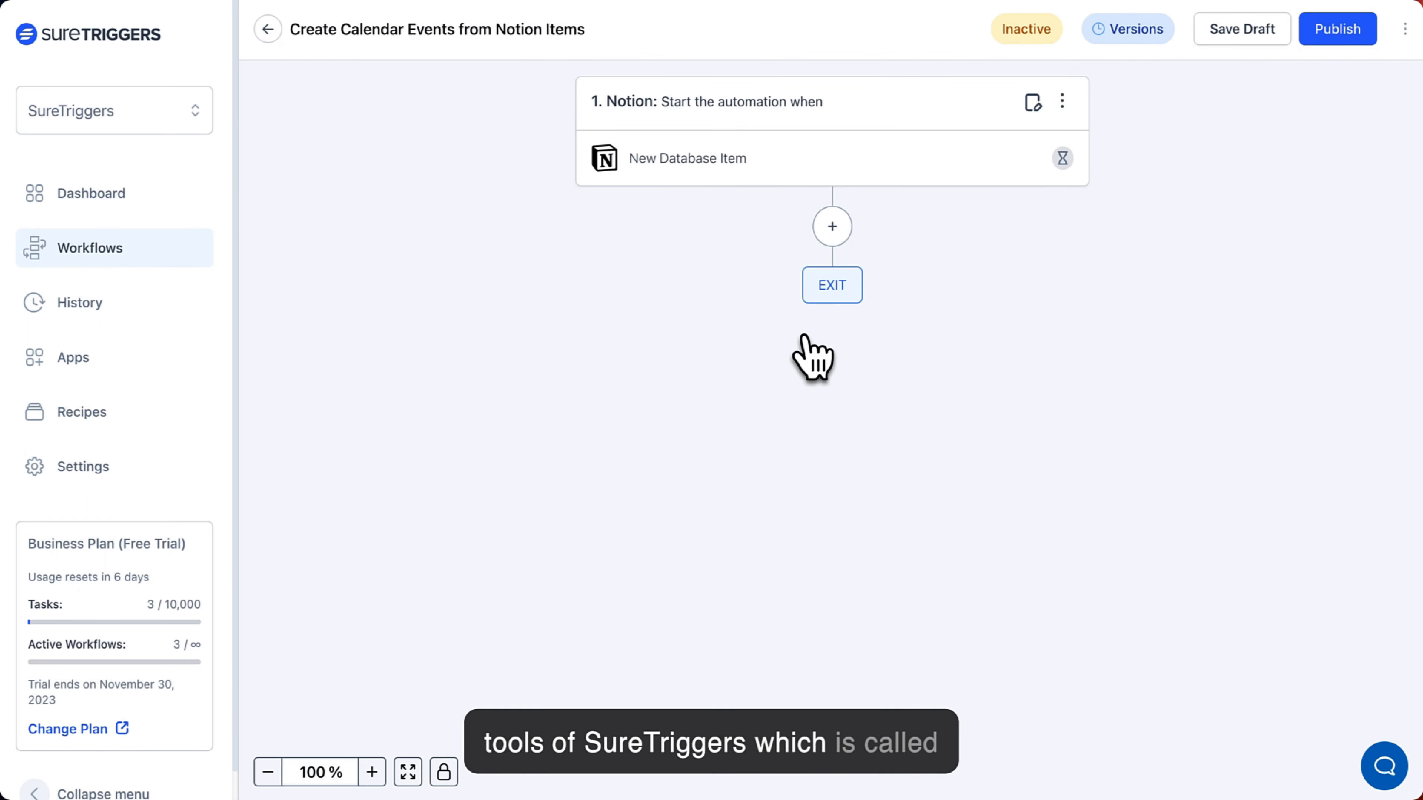
Add a Formatter action after the Notion trigger and set it to format Date / Time.
{"action": "left_click", "coordinate": [842, 238]}
{"action": "type", "text": "Form"}
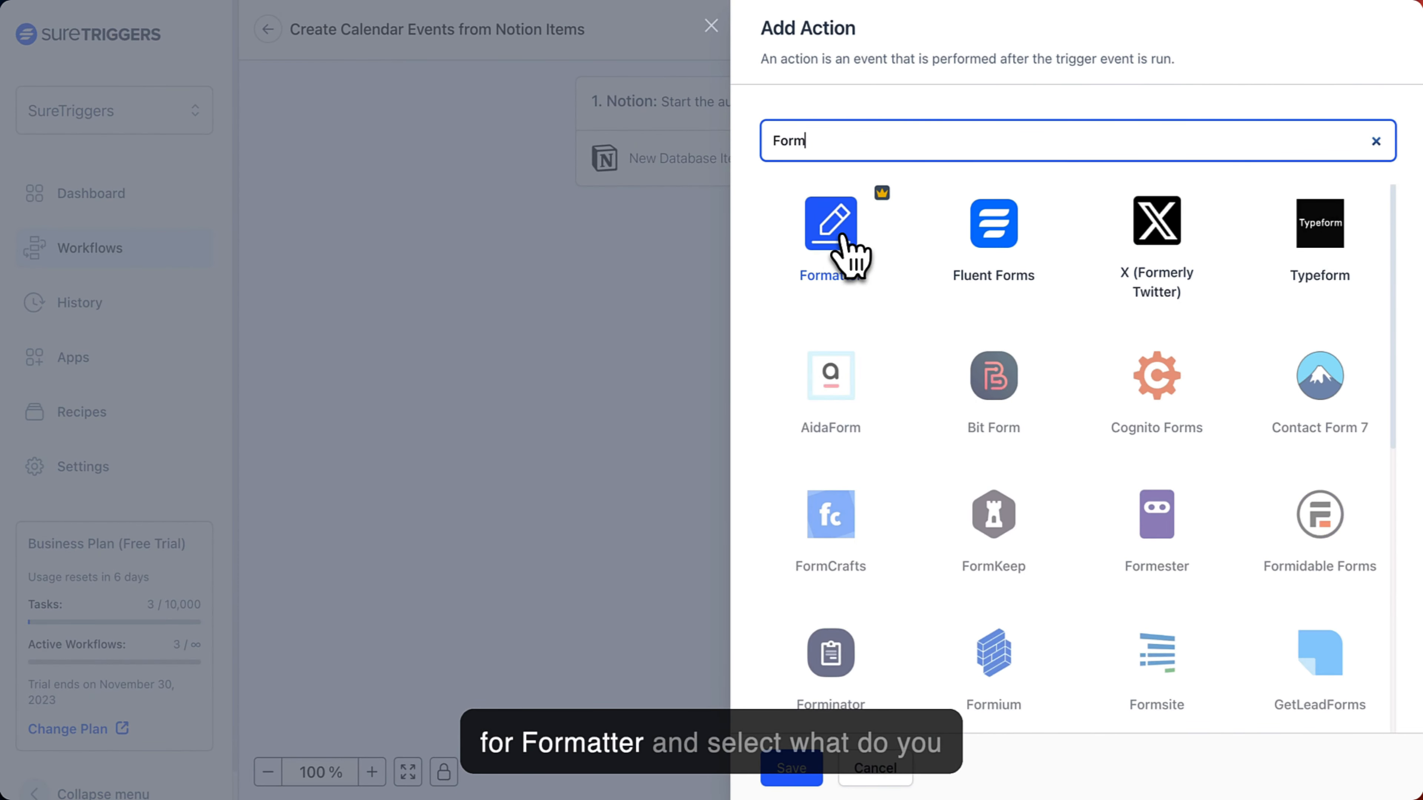
{"action": "left_click", "coordinate": [831, 235]}
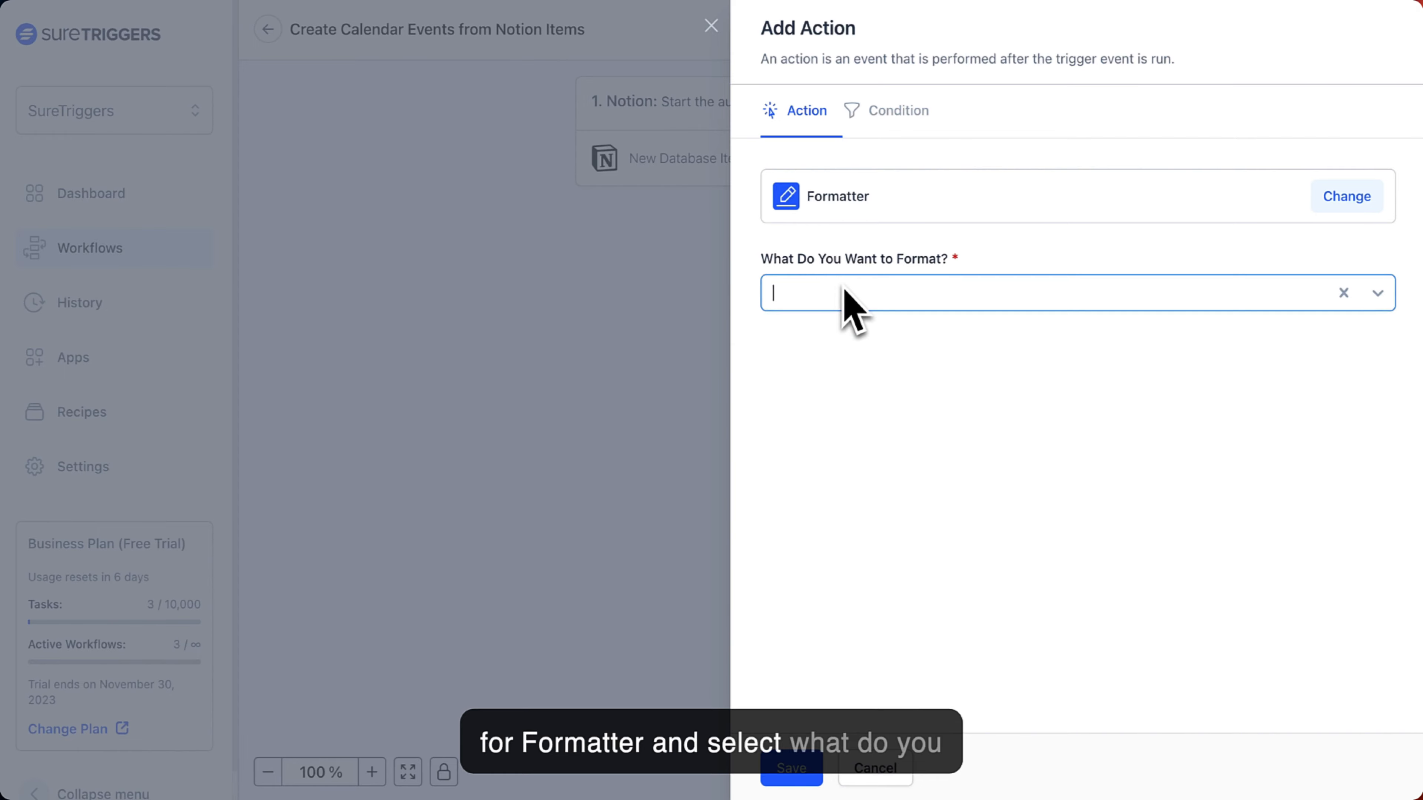
{"action": "left_click", "coordinate": [861, 300]}
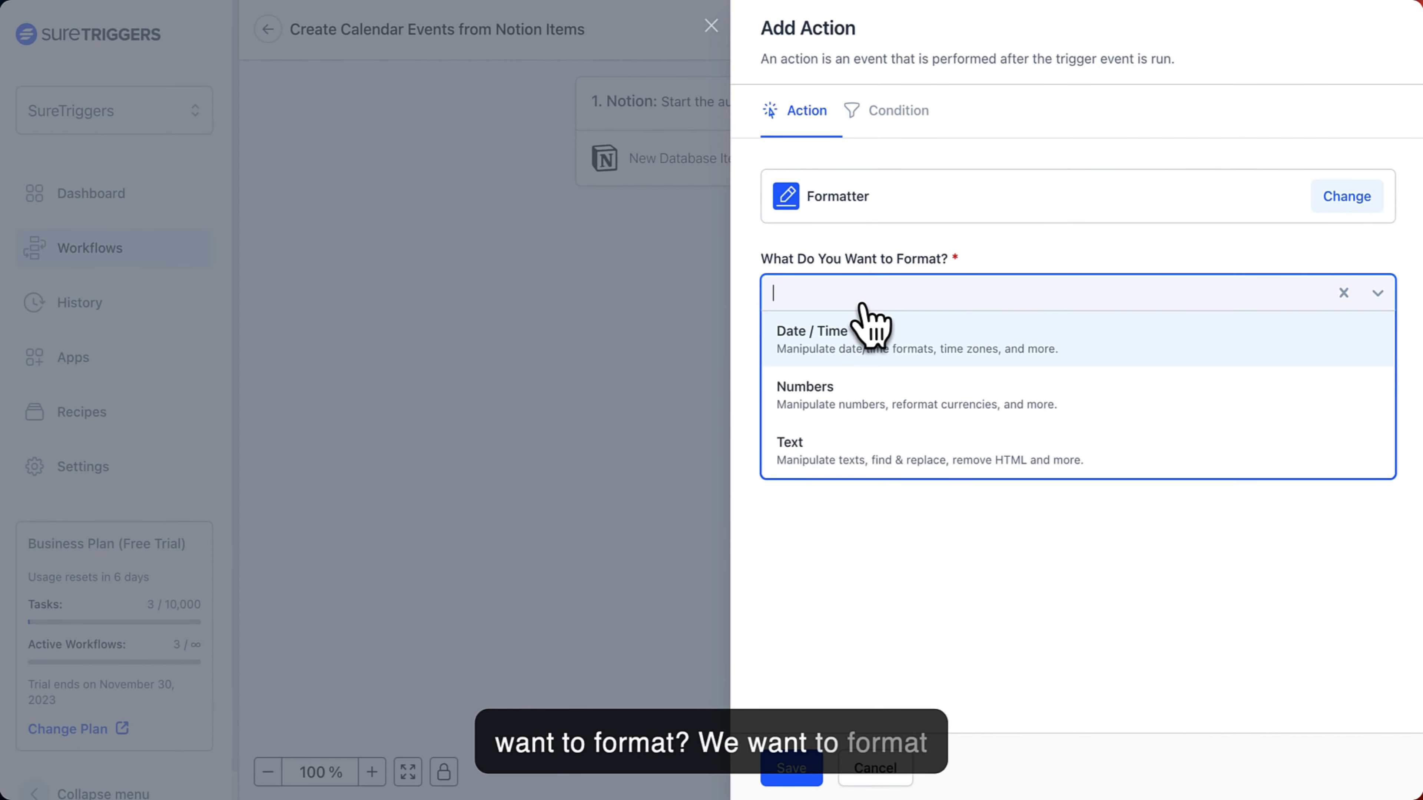
{"action": "left_click", "coordinate": [874, 348]}
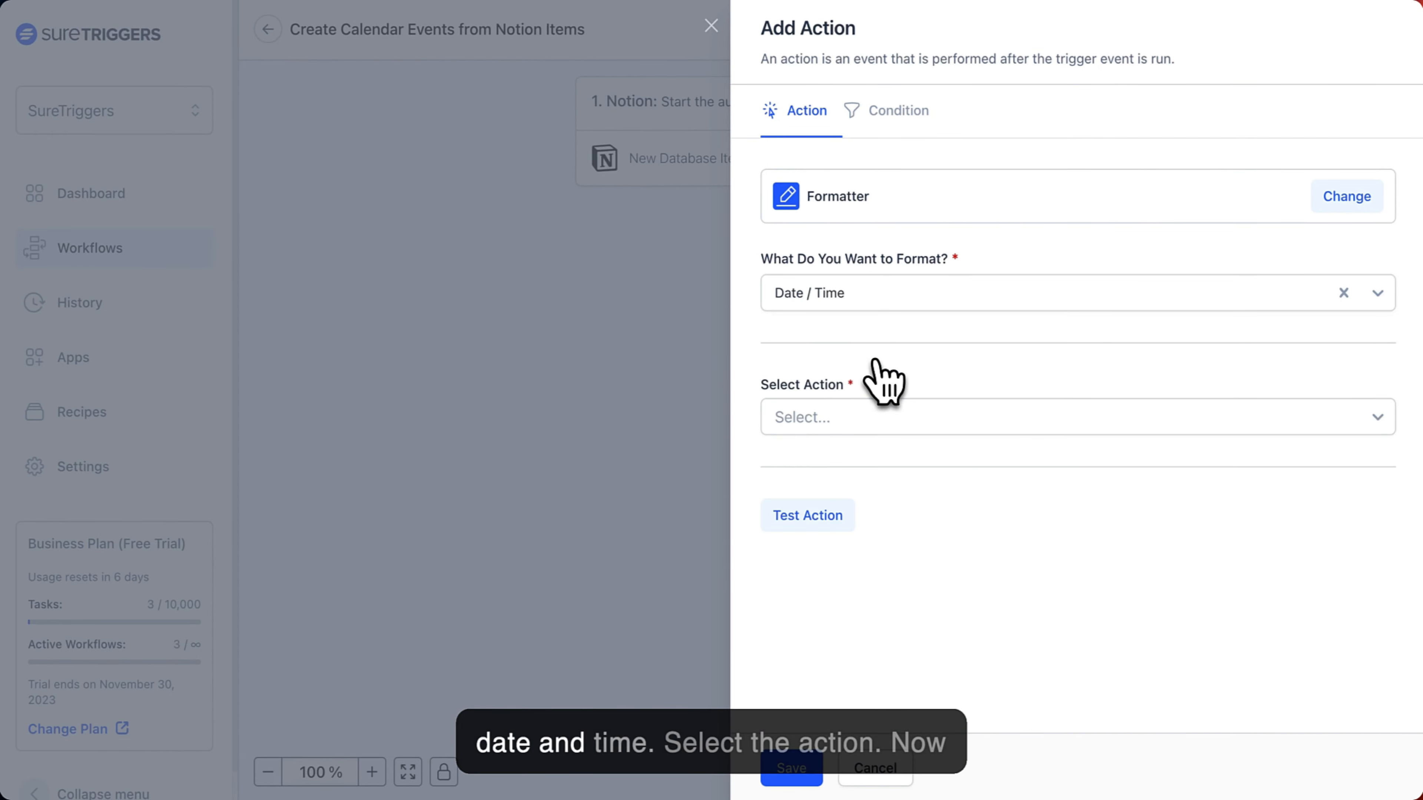
Set the Formatter's date/time action to Format Date.
{"action": "left_click", "coordinate": [888, 431]}
{"action": "scroll", "coordinate": [905, 532], "scroll_direction": "down", "scroll_amount": 2}
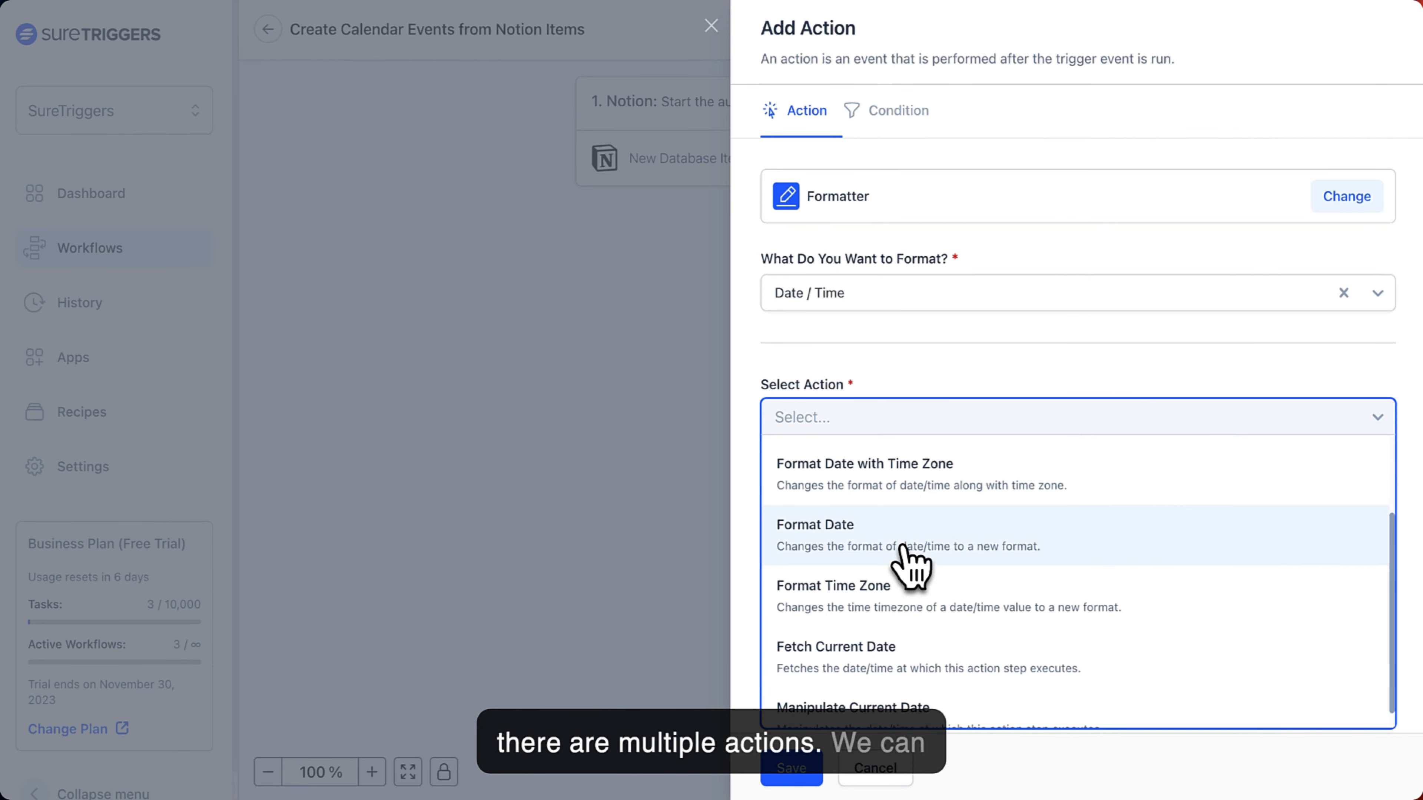
{"action": "scroll", "coordinate": [913, 403], "scroll_direction": "down", "scroll_amount": 2}
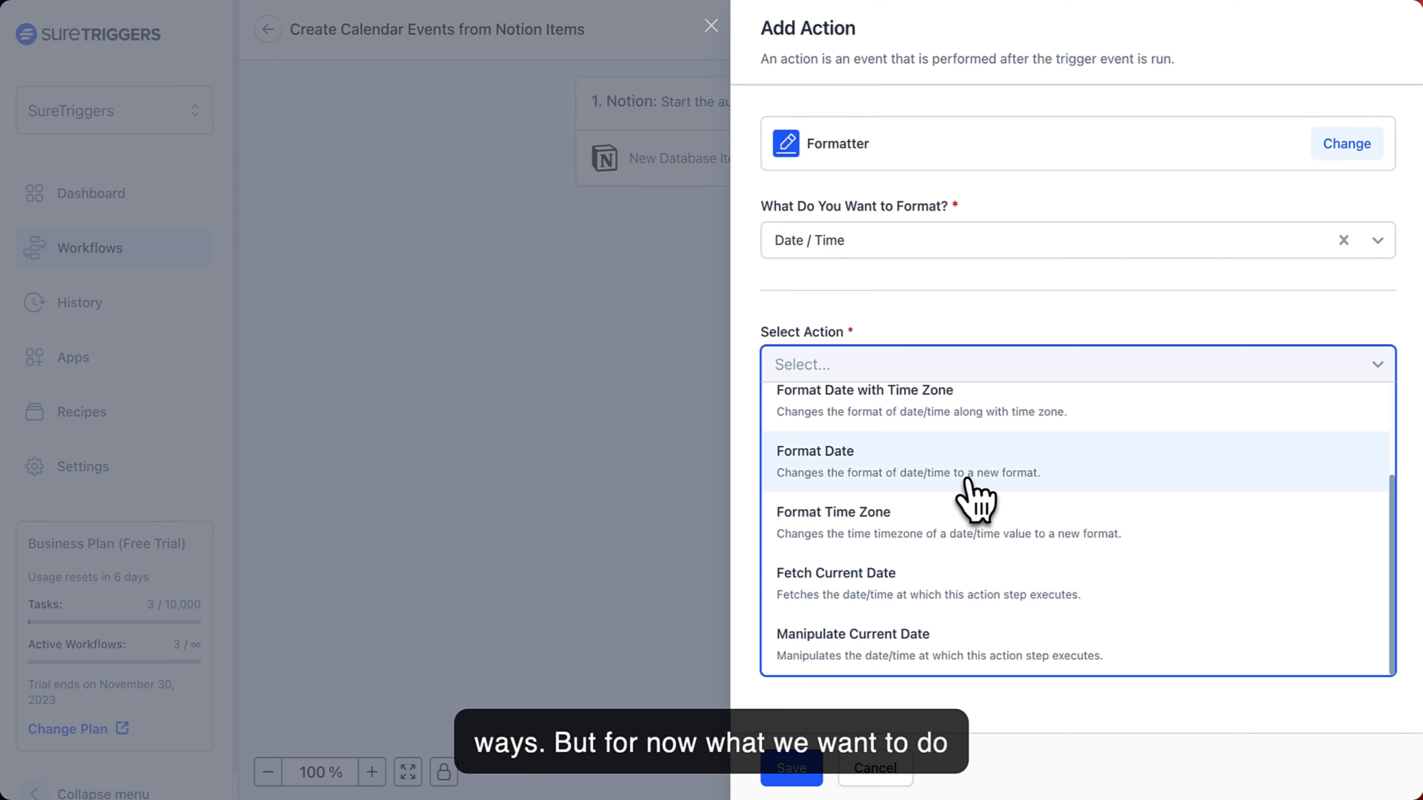
{"action": "scroll", "coordinate": [969, 554], "scroll_direction": "up", "scroll_amount": 1}
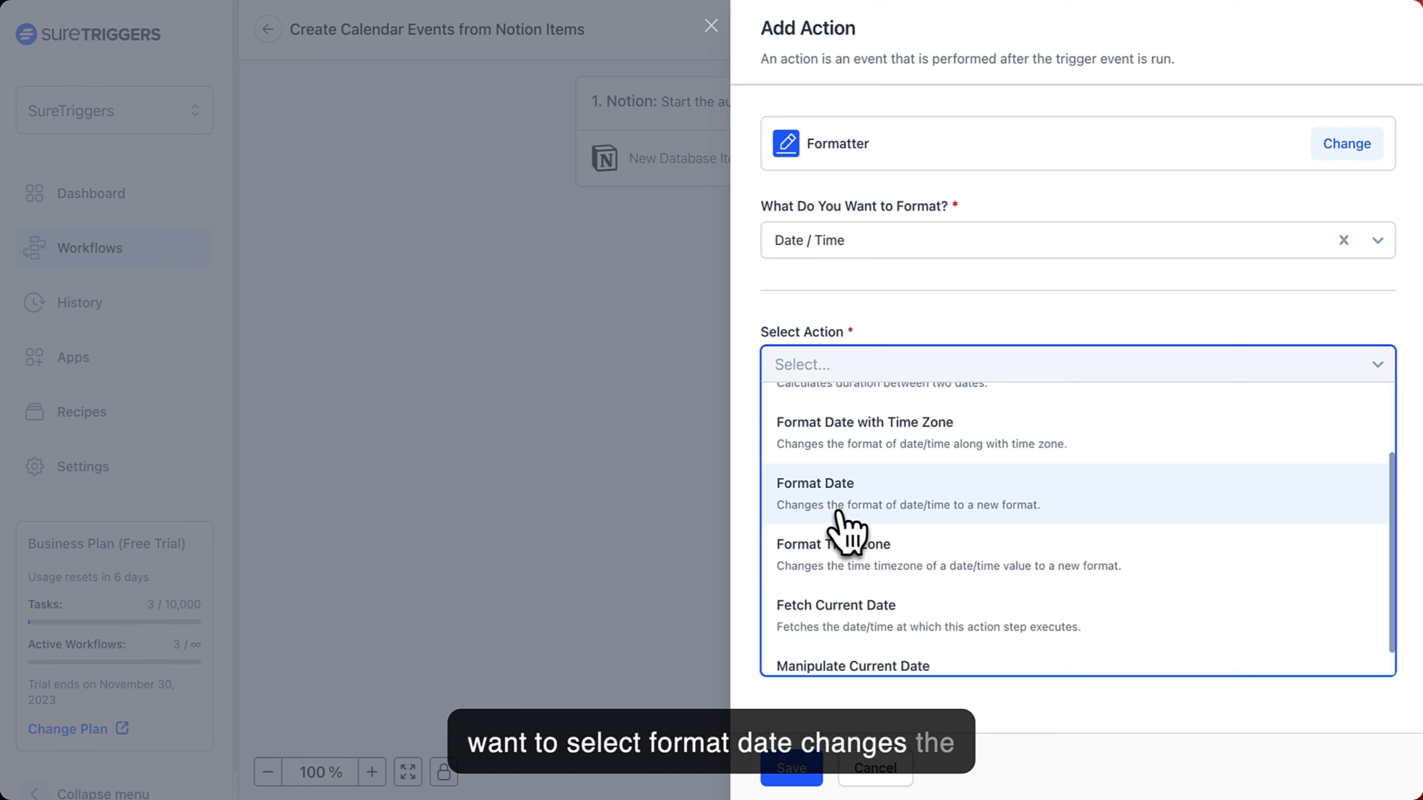
{"action": "left_click", "coordinate": [925, 512]}
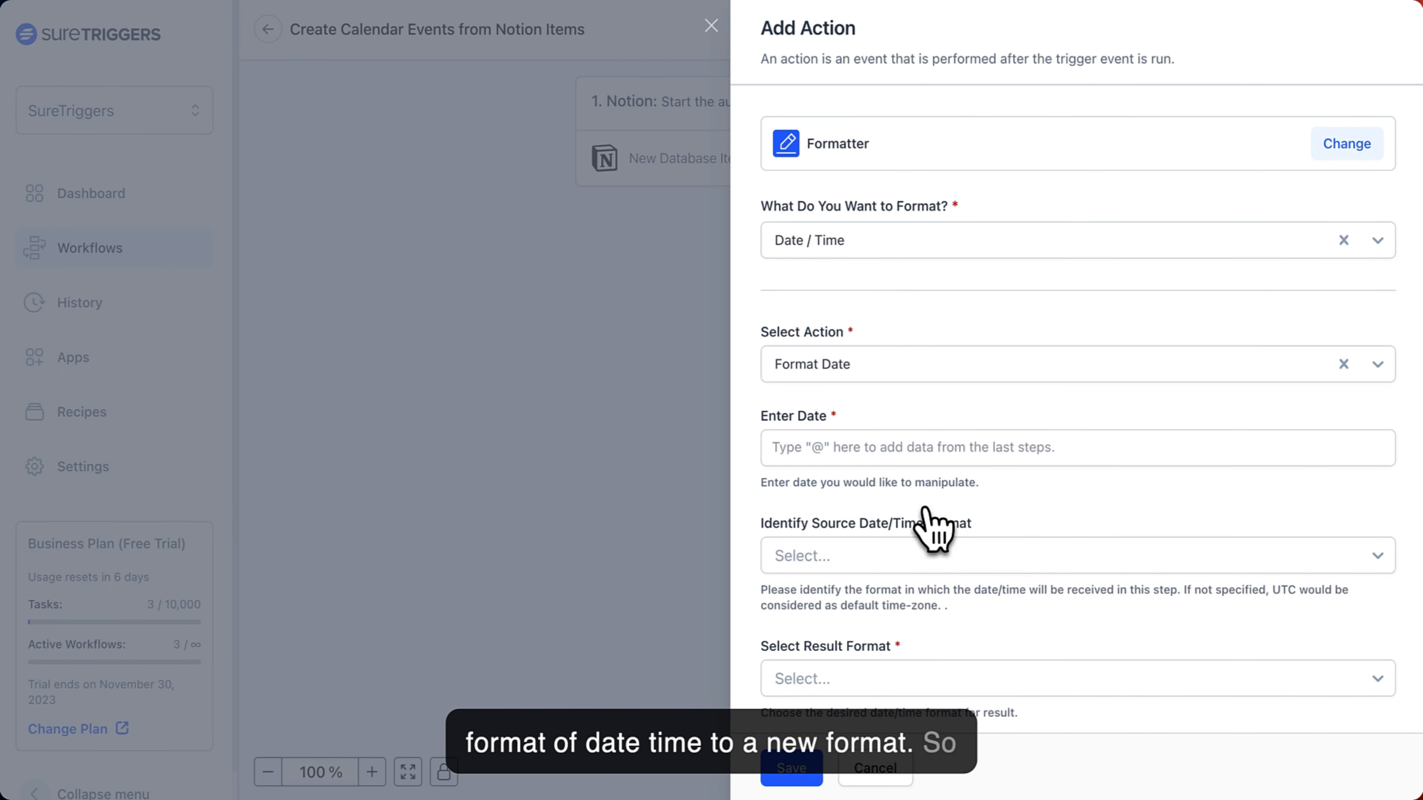
Map the Formatter's Enter Date field to Notion's Item Properties Start Date Date Start value.
{"action": "left_click", "coordinate": [851, 454]}
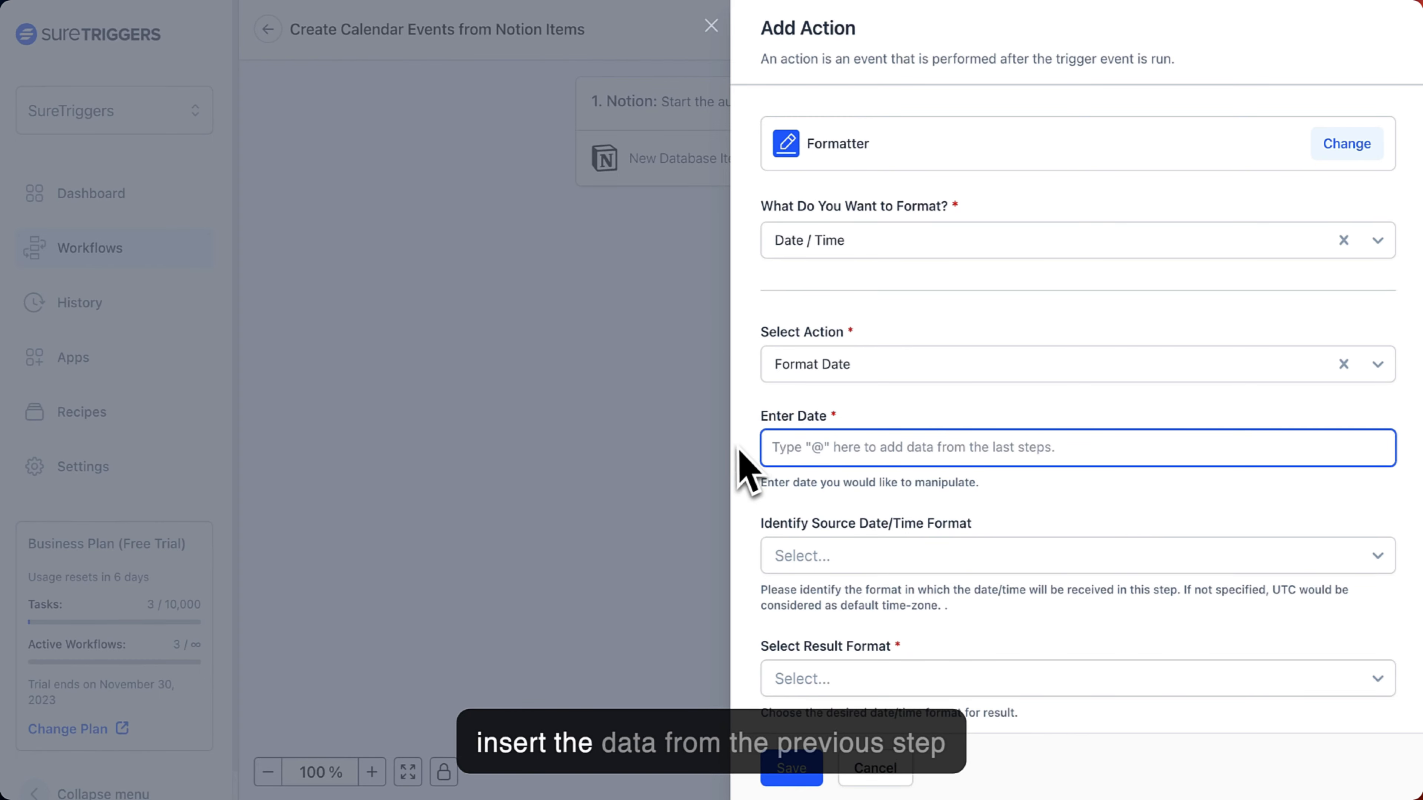
{"action": "scroll", "coordinate": [807, 448], "scroll_direction": "down", "scroll_amount": 2}
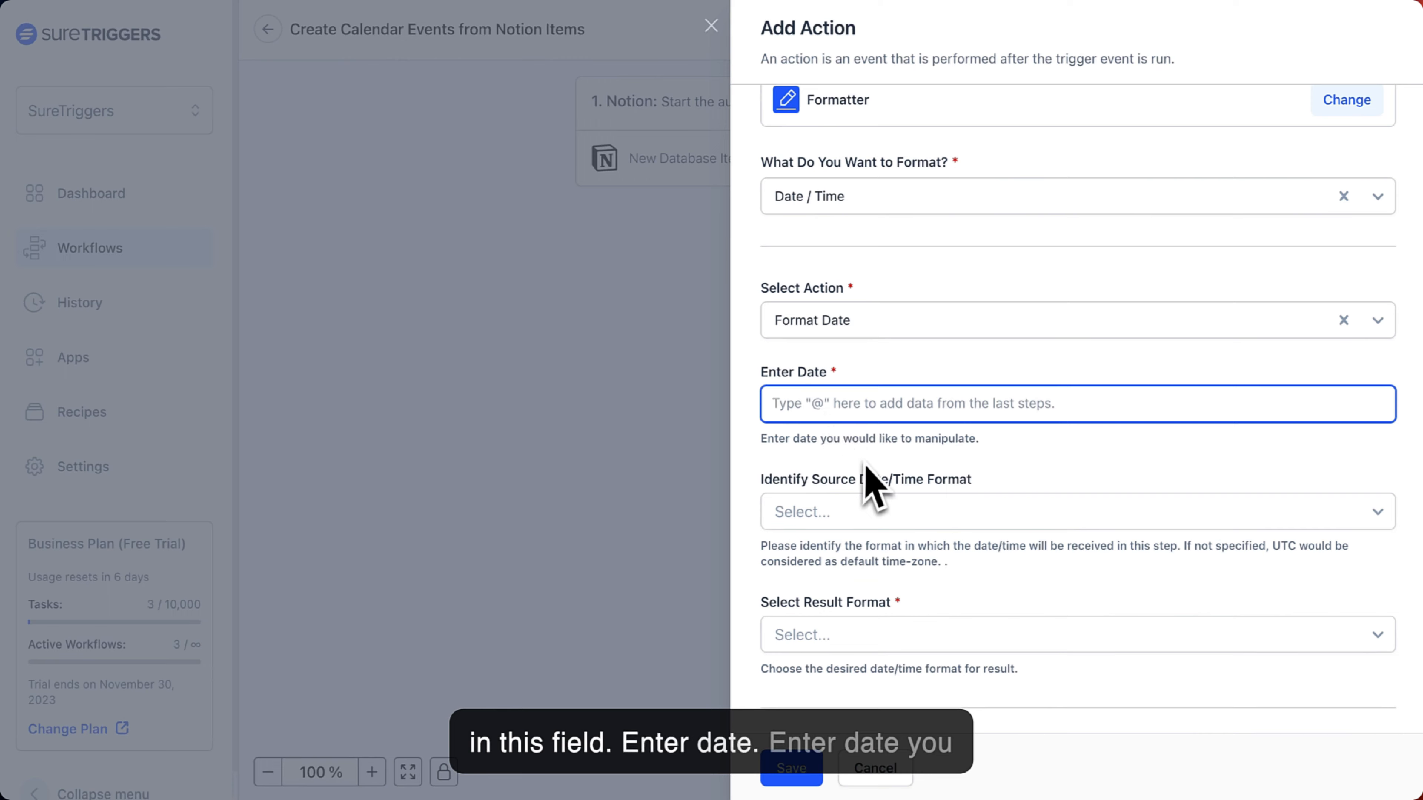
{"action": "triple_click", "coordinate": [854, 436]}
{"action": "left_click", "coordinate": [880, 417]}
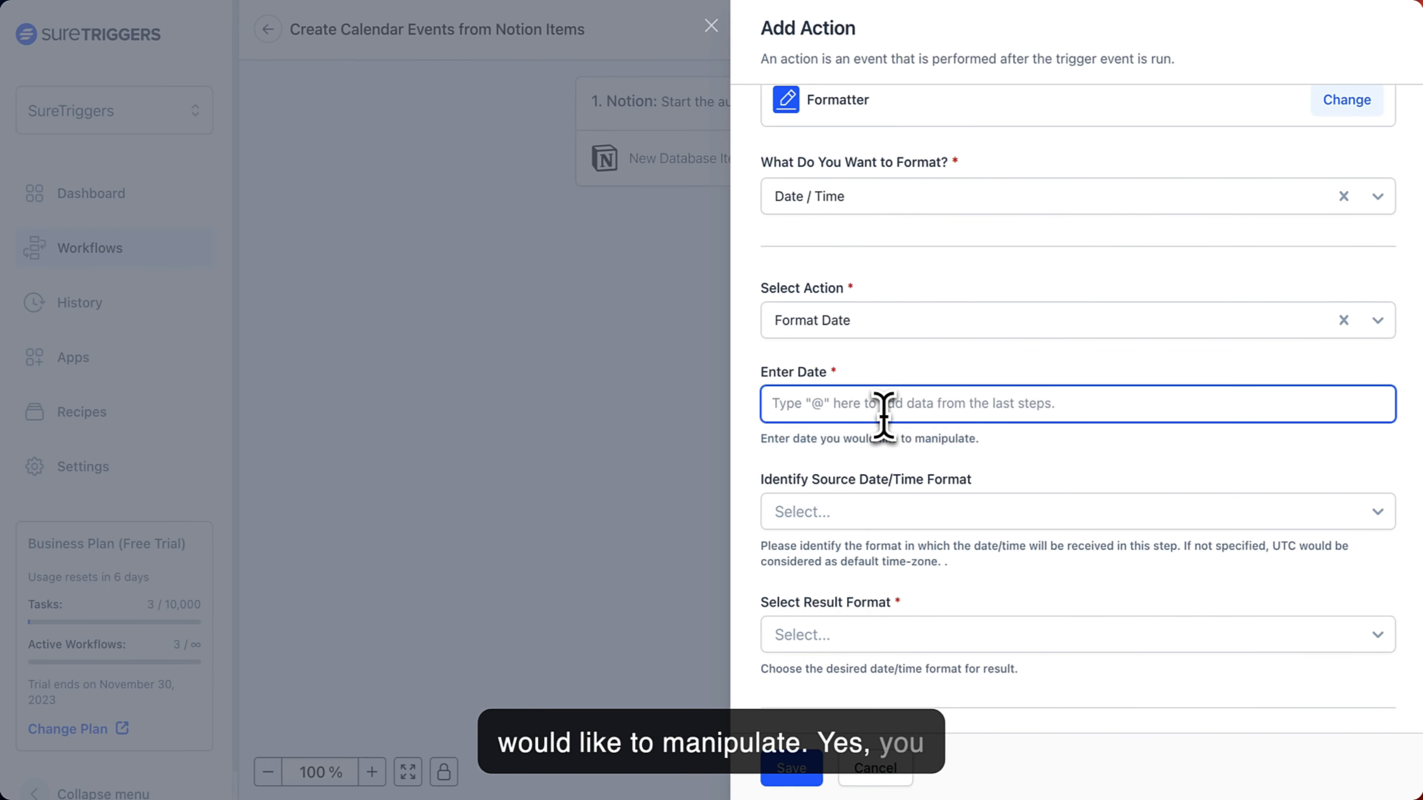
{"action": "type", "text": "@"}
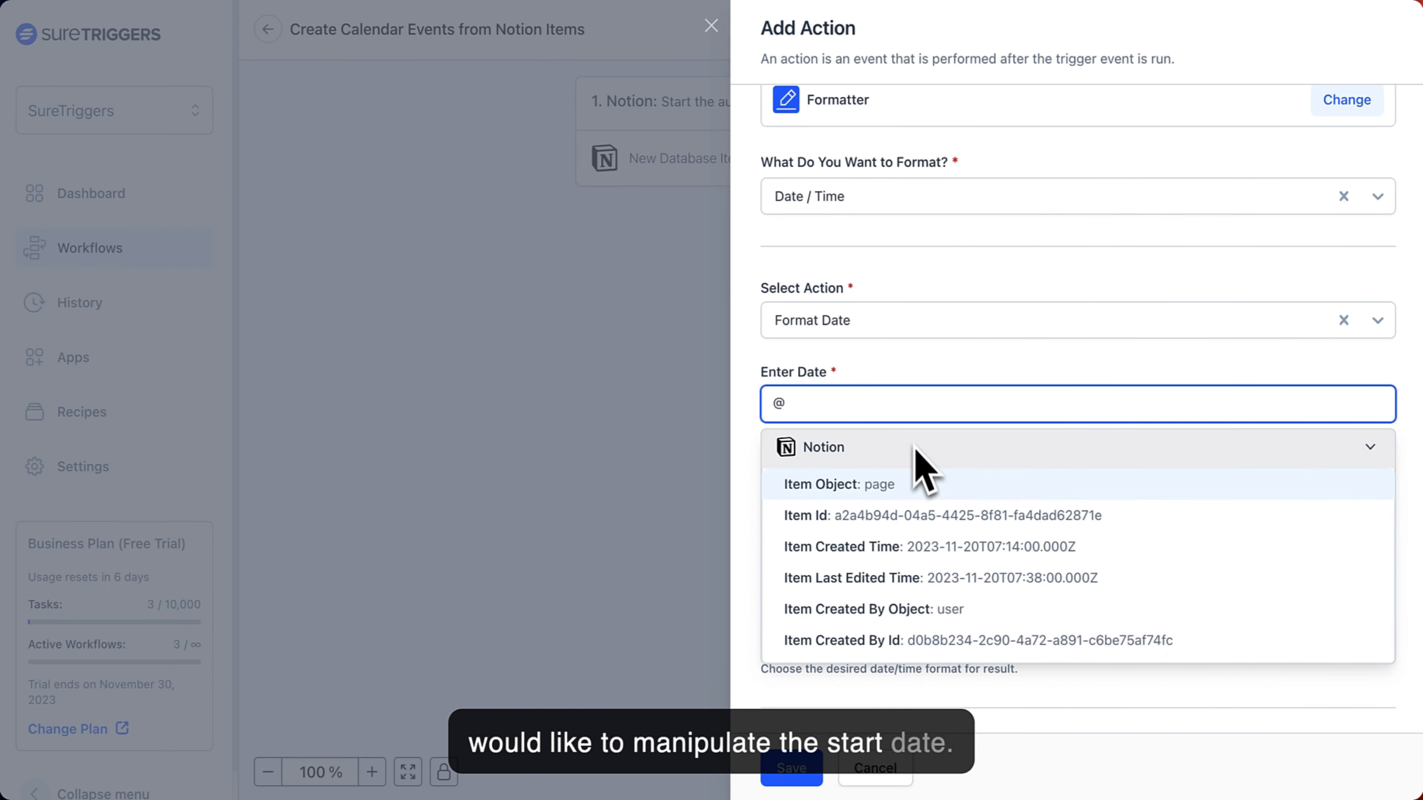
{"action": "key", "text": "BackSpace"}
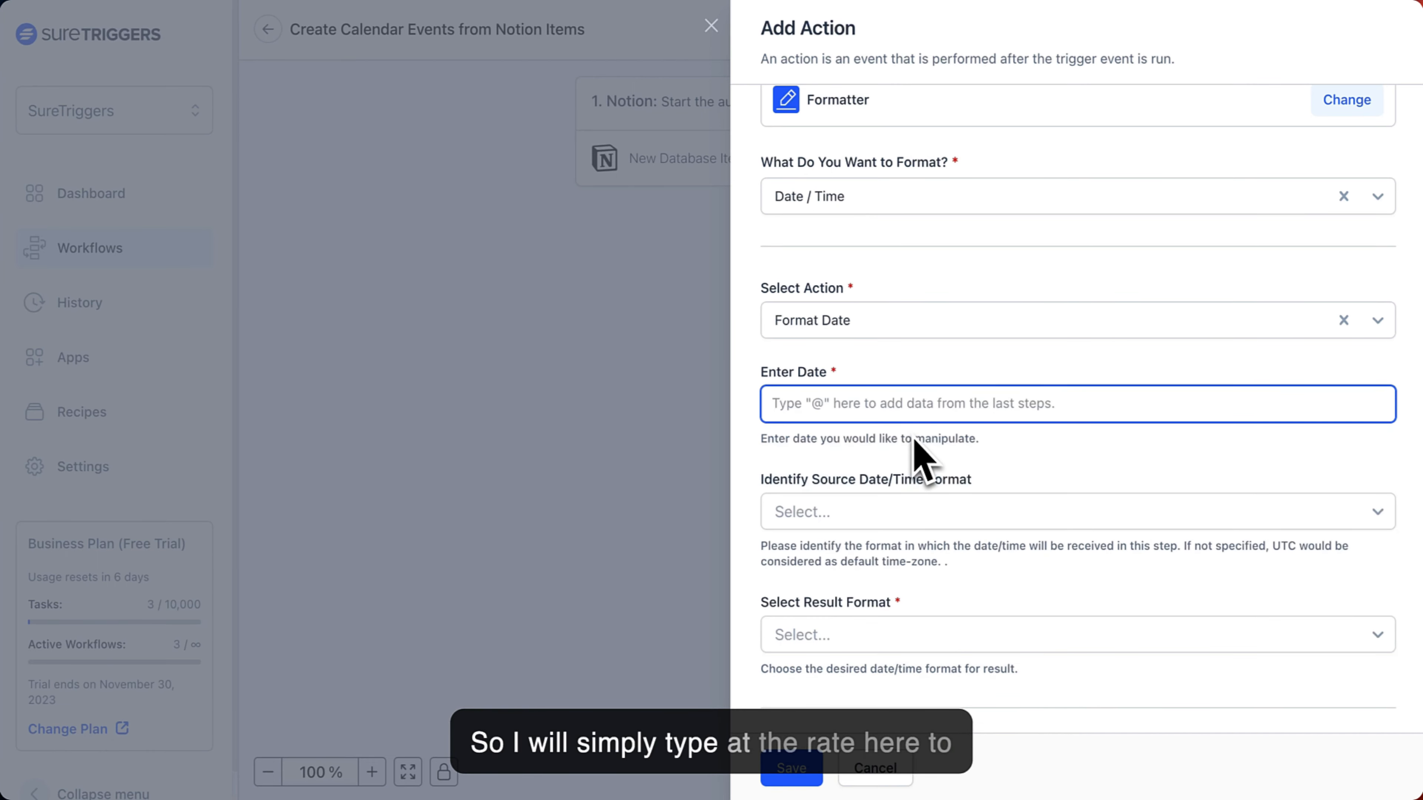
{"action": "type", "text": "@"}
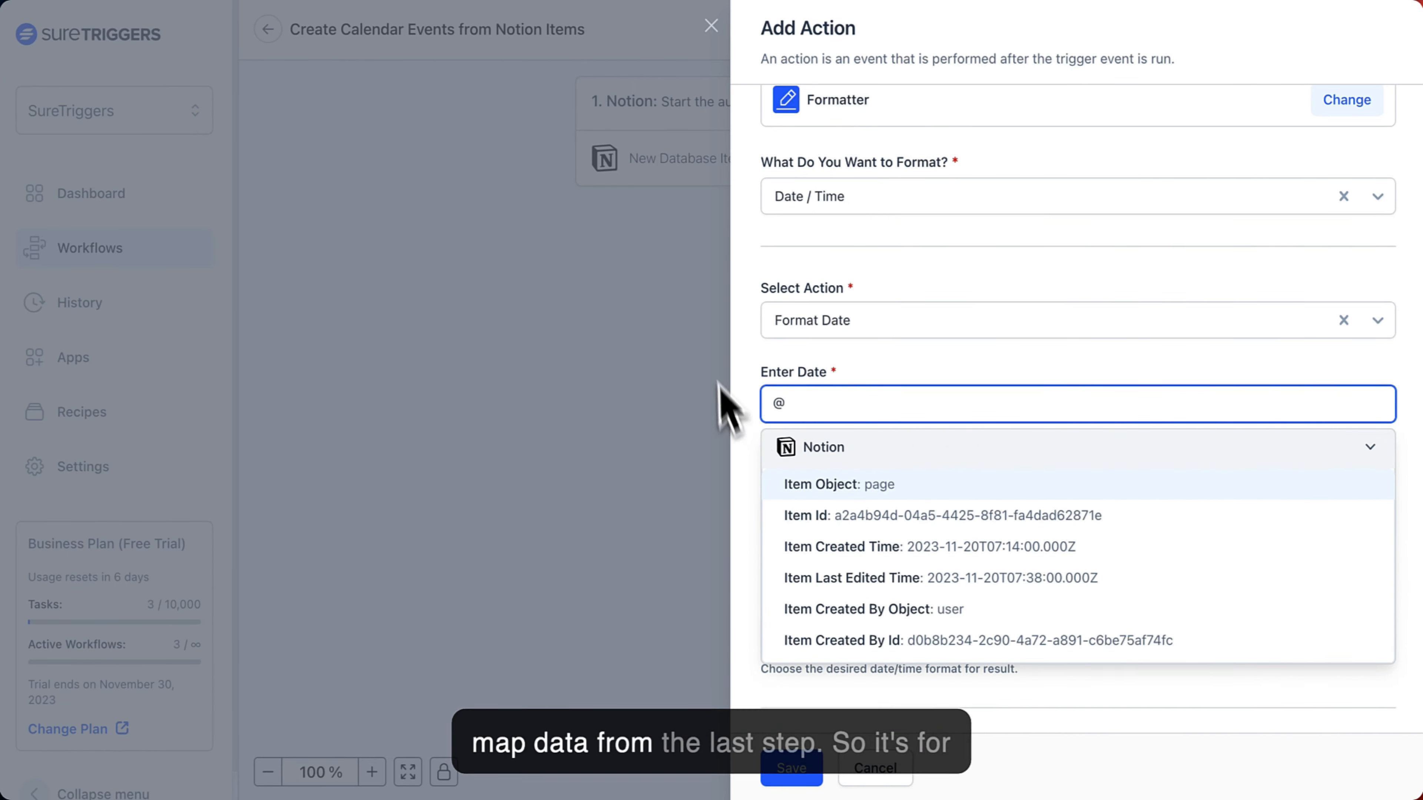
{"action": "type", "text": "s"}
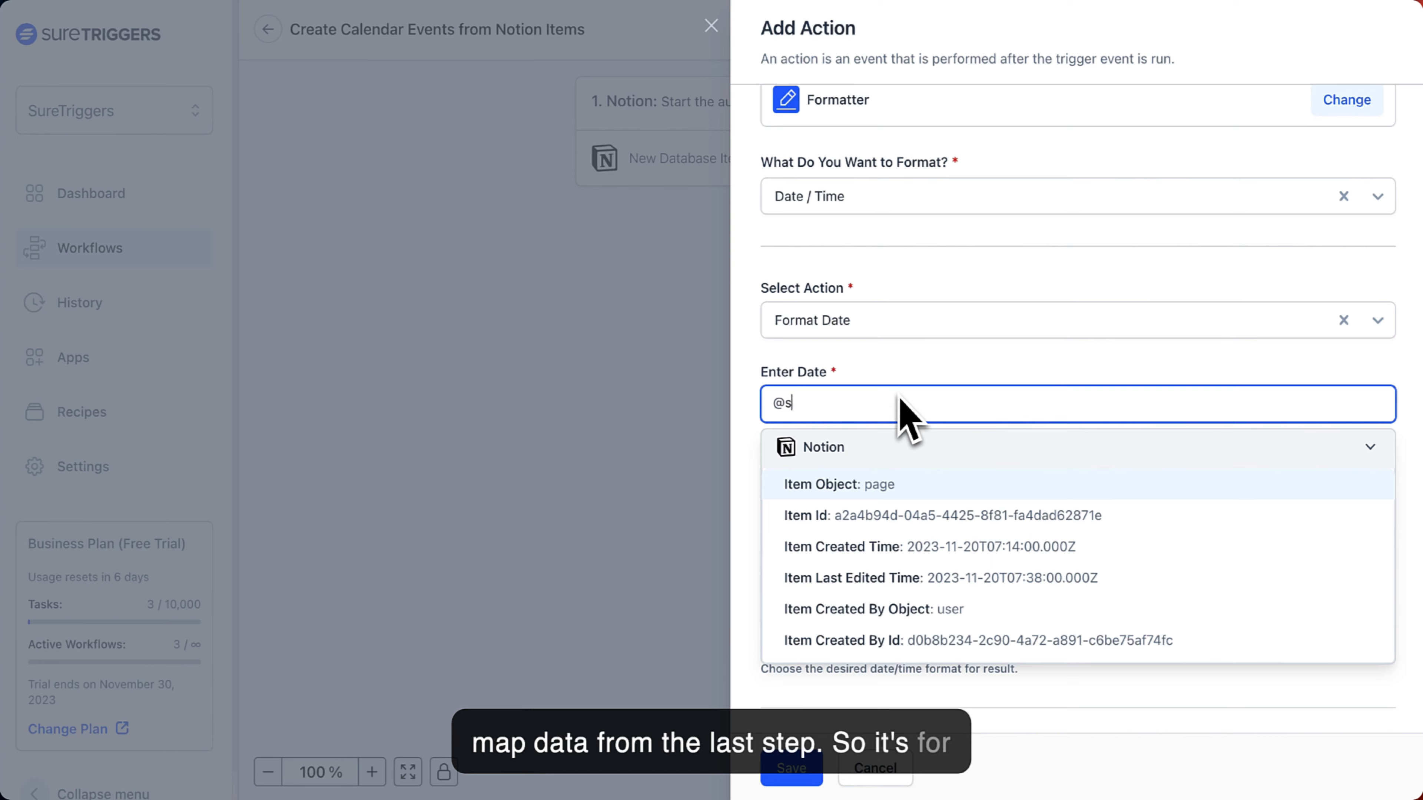
{"action": "type", "text": "tart"}
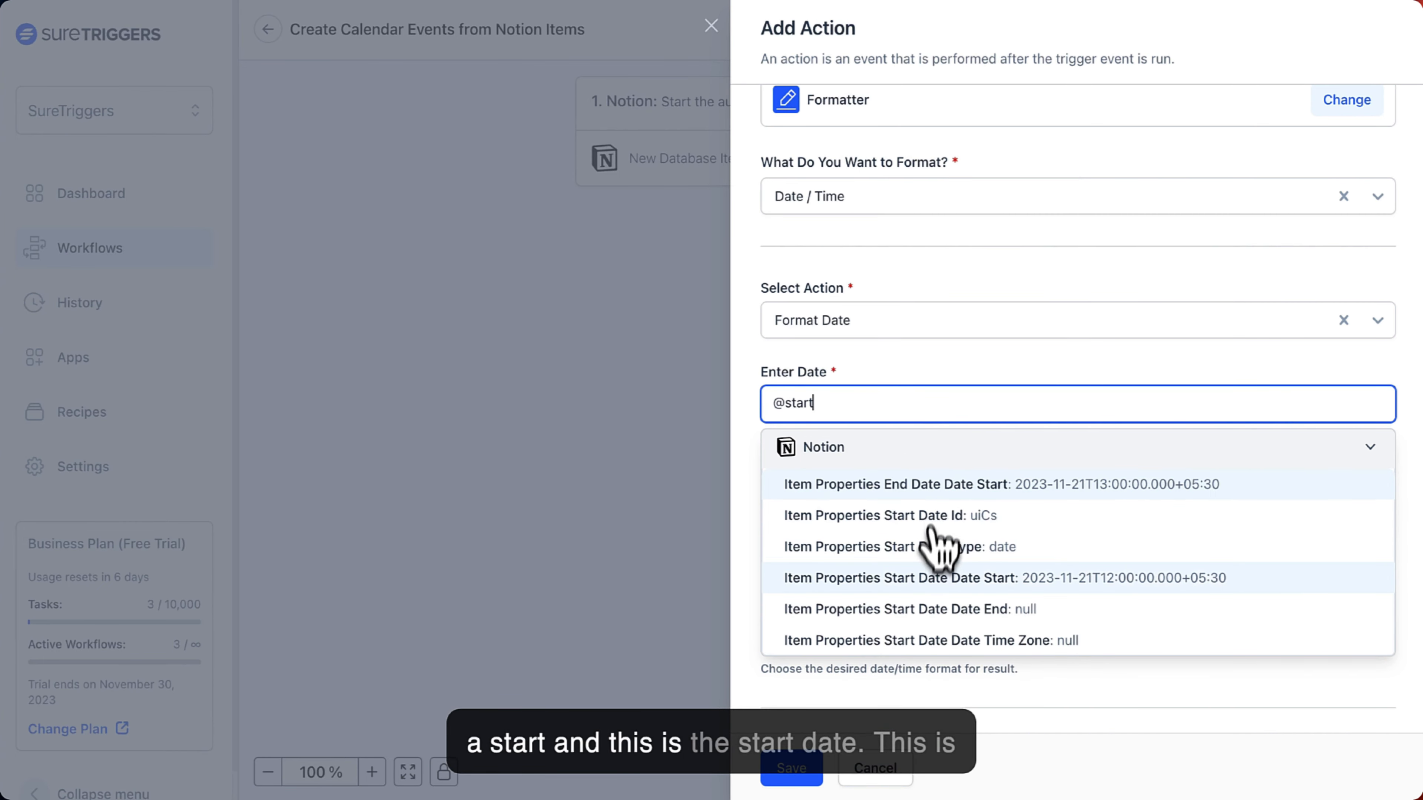
{"action": "left_click", "coordinate": [1023, 584]}
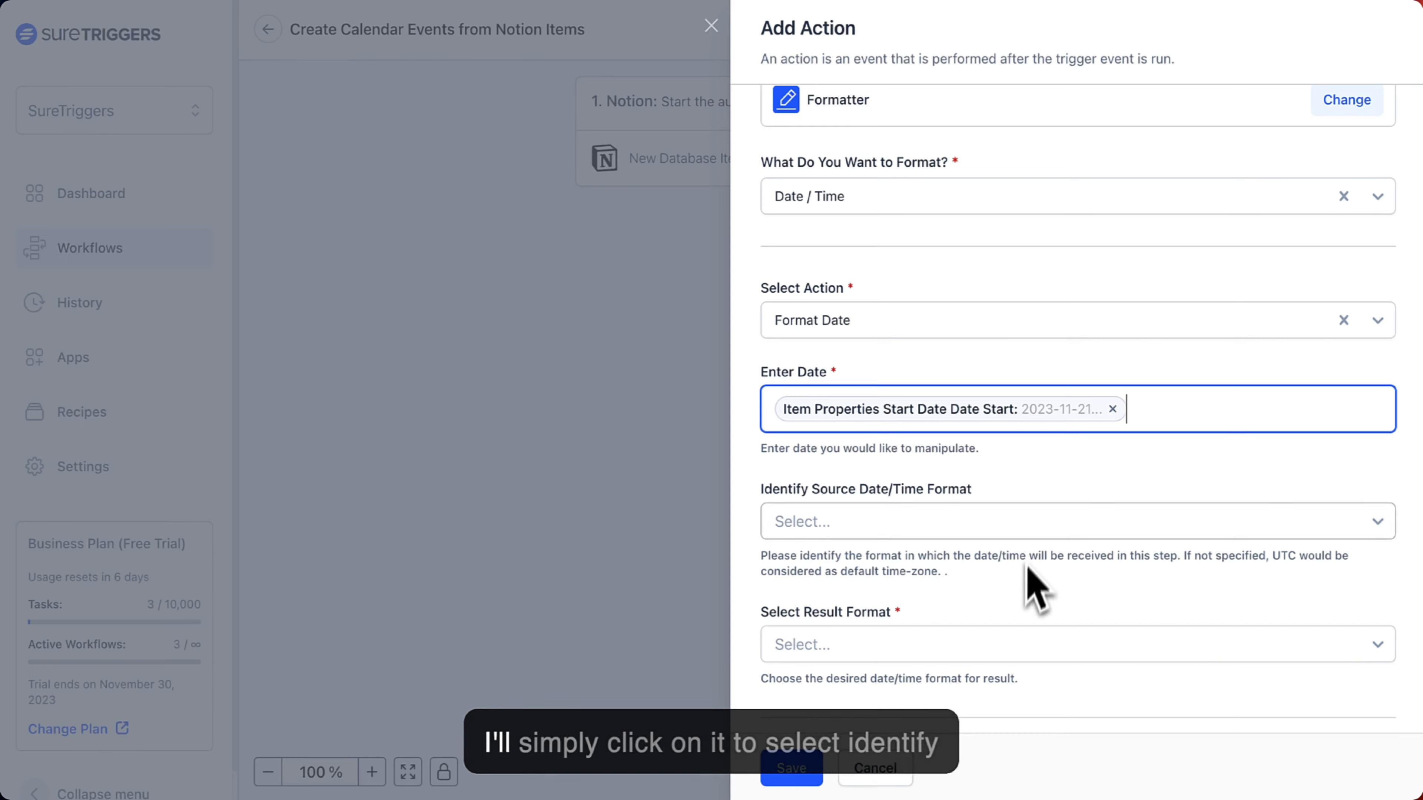
{"action": "right_click", "coordinate": [1029, 488]}
{"action": "left_click", "coordinate": [984, 493]}
{"action": "scroll", "coordinate": [983, 493], "scroll_direction": "down", "scroll_amount": 2}
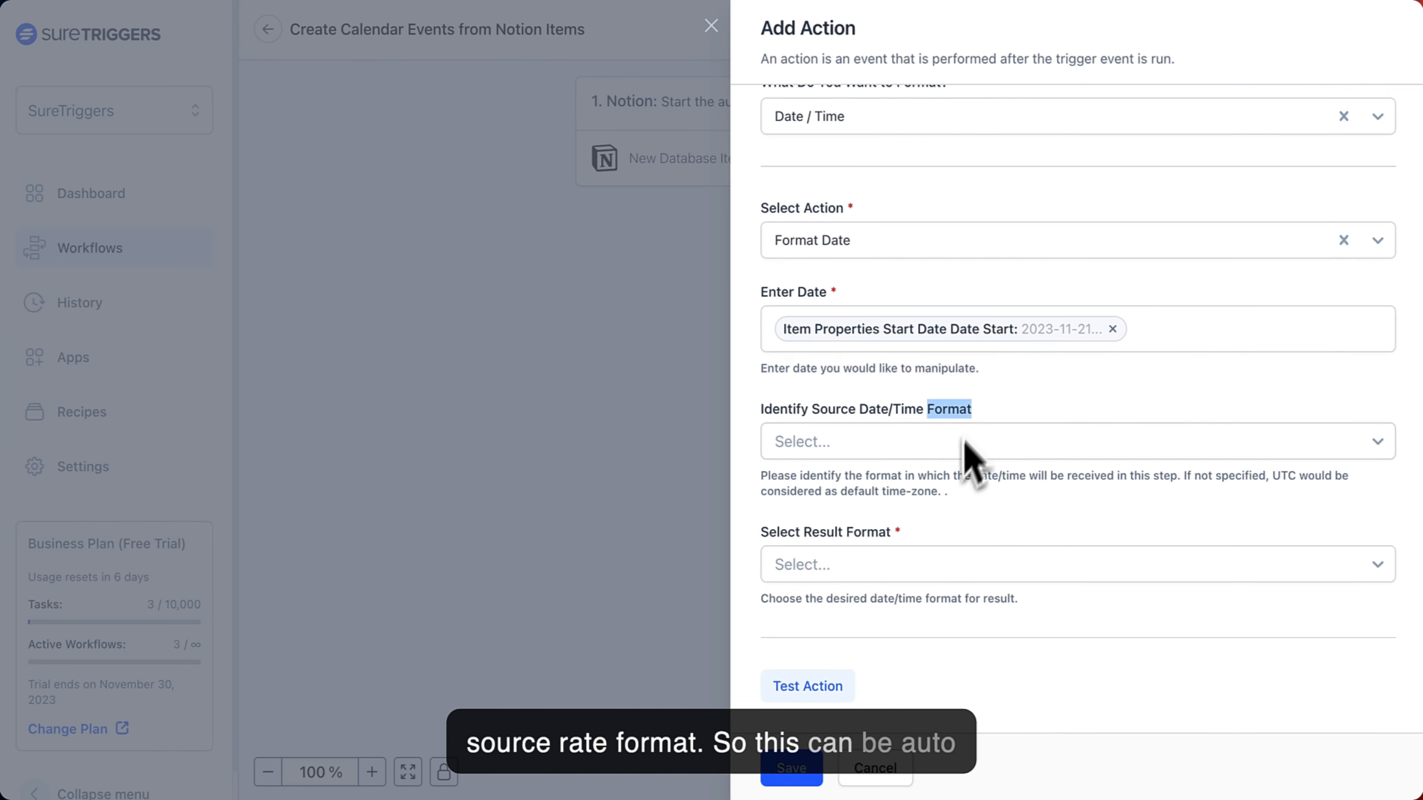
{"action": "triple_click", "coordinate": [930, 483]}
{"action": "left_click", "coordinate": [975, 509]}
Set the Formatter's result format to MMMM D, YYYY, H:MM A.
{"action": "scroll", "coordinate": [980, 507], "scroll_direction": "down", "scroll_amount": 1}
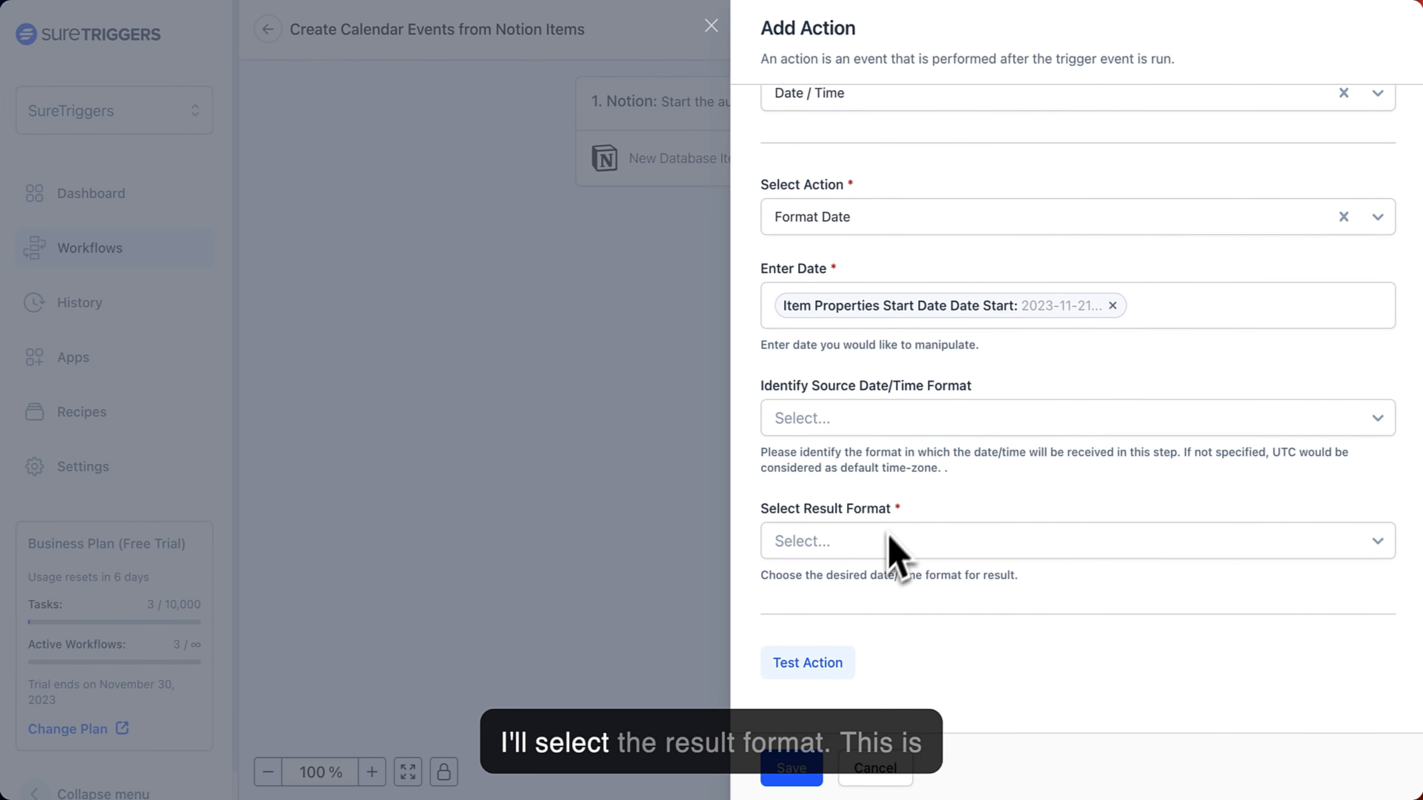
{"action": "left_click", "coordinate": [852, 539]}
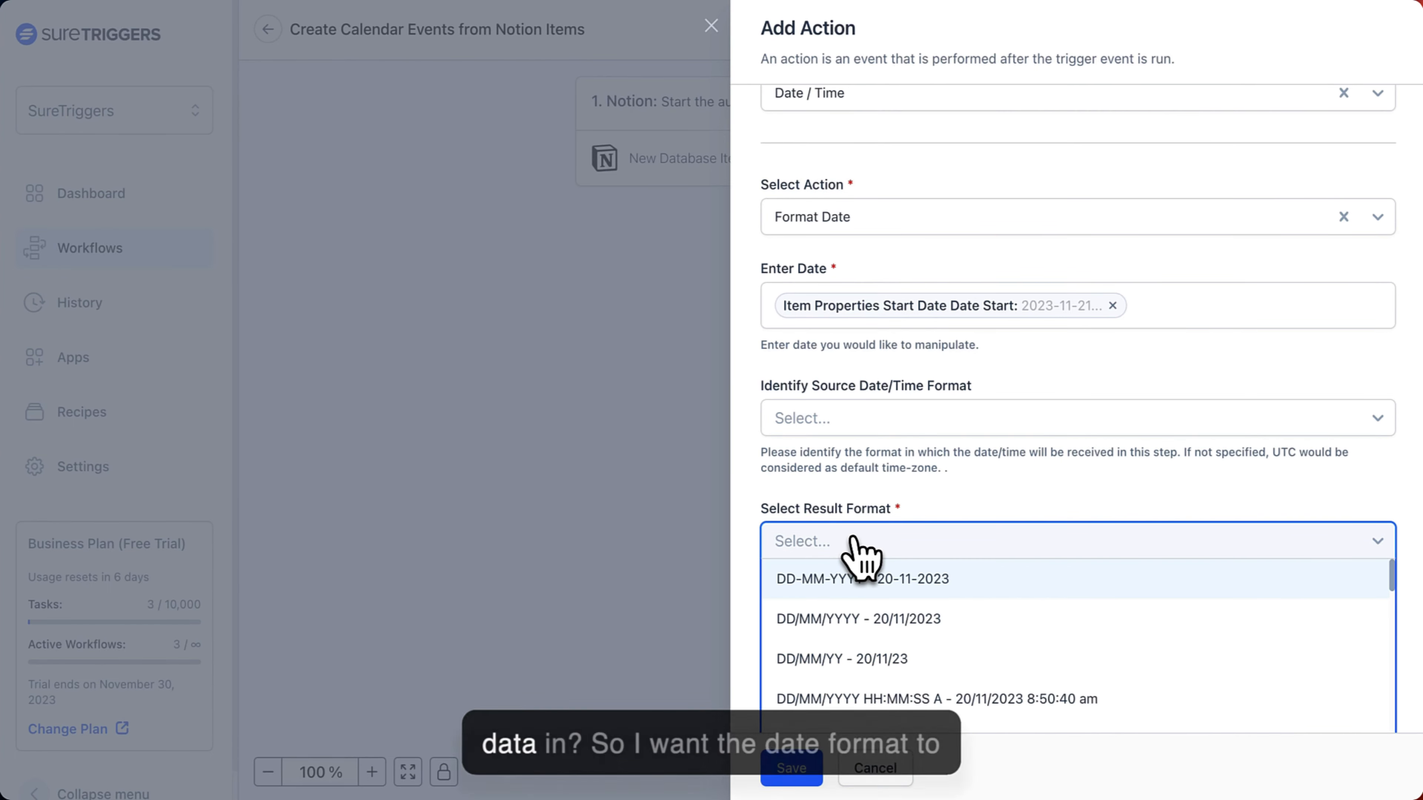
{"action": "scroll", "coordinate": [952, 532], "scroll_direction": "down", "scroll_amount": 4}
{"action": "scroll", "coordinate": [918, 662], "scroll_direction": "down", "scroll_amount": 5}
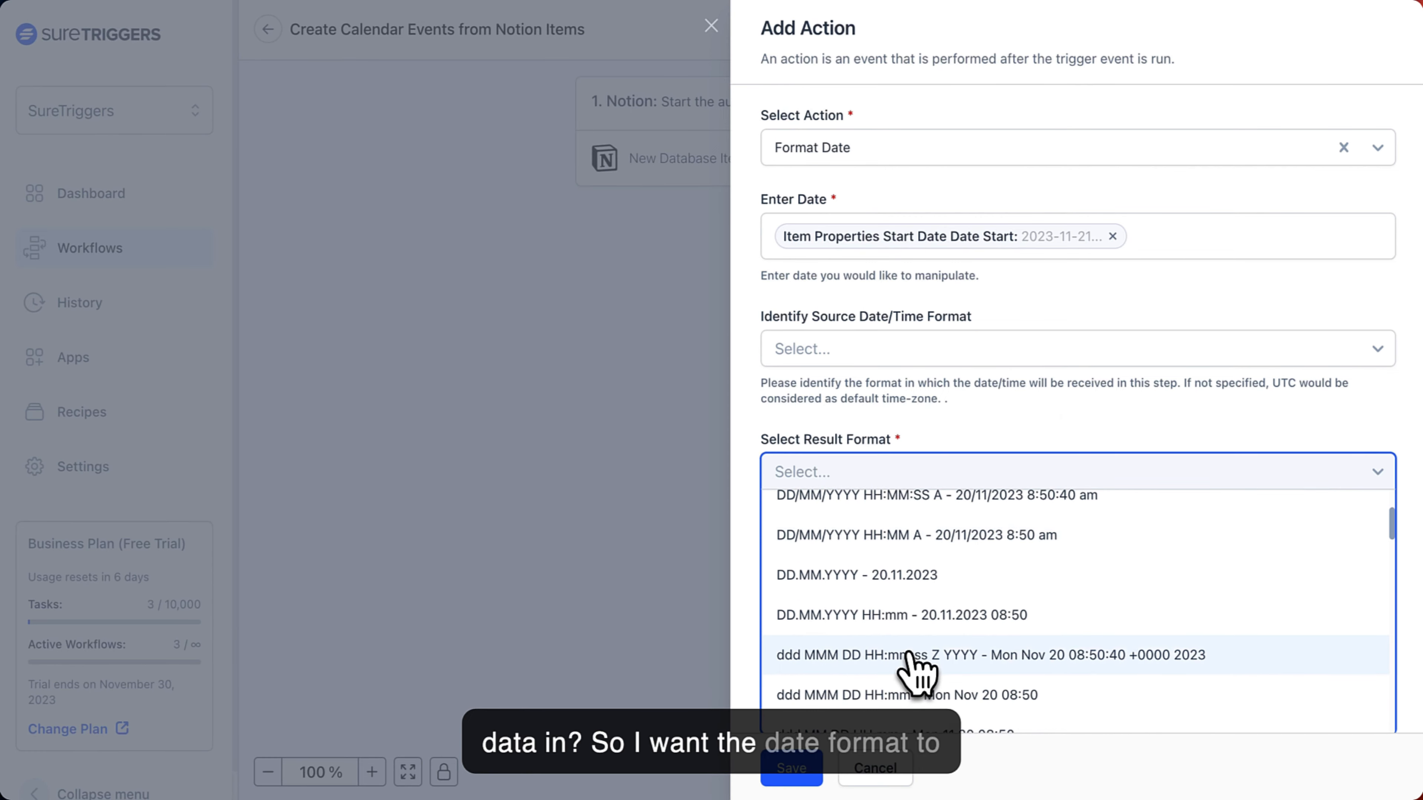
{"action": "scroll", "coordinate": [936, 639], "scroll_direction": "down", "scroll_amount": 5}
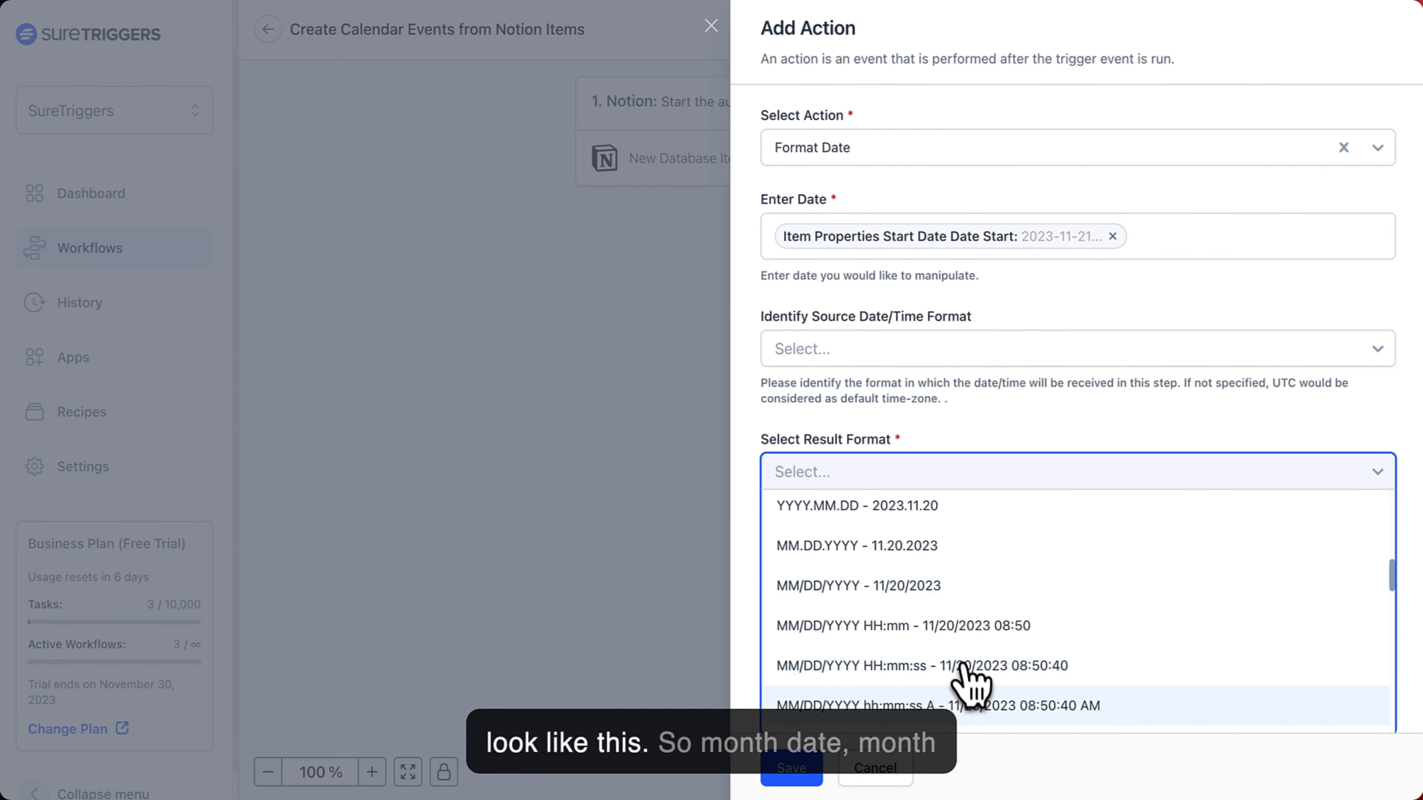
{"action": "scroll", "coordinate": [947, 689], "scroll_direction": "down", "scroll_amount": 1}
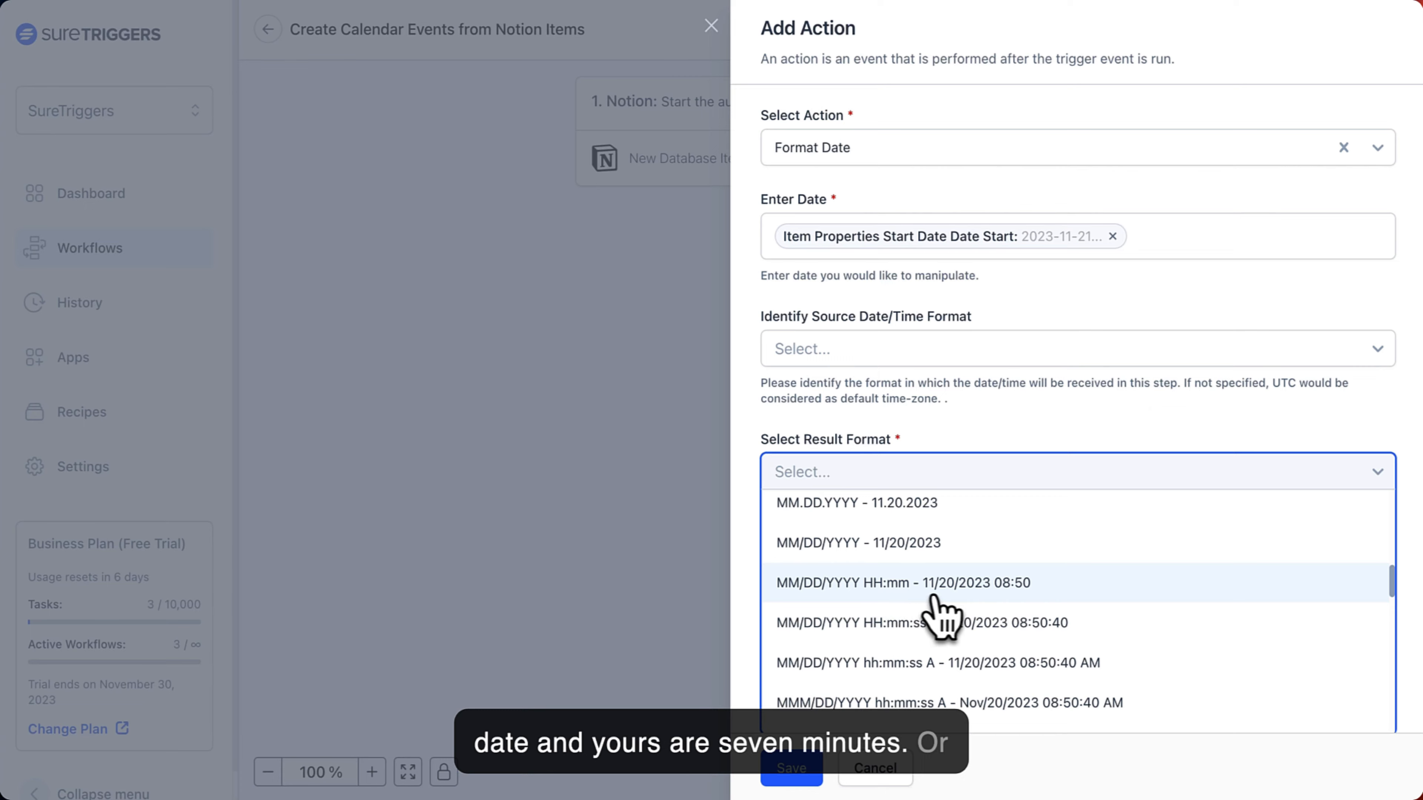
{"action": "scroll", "coordinate": [949, 599], "scroll_direction": "down", "scroll_amount": 5}
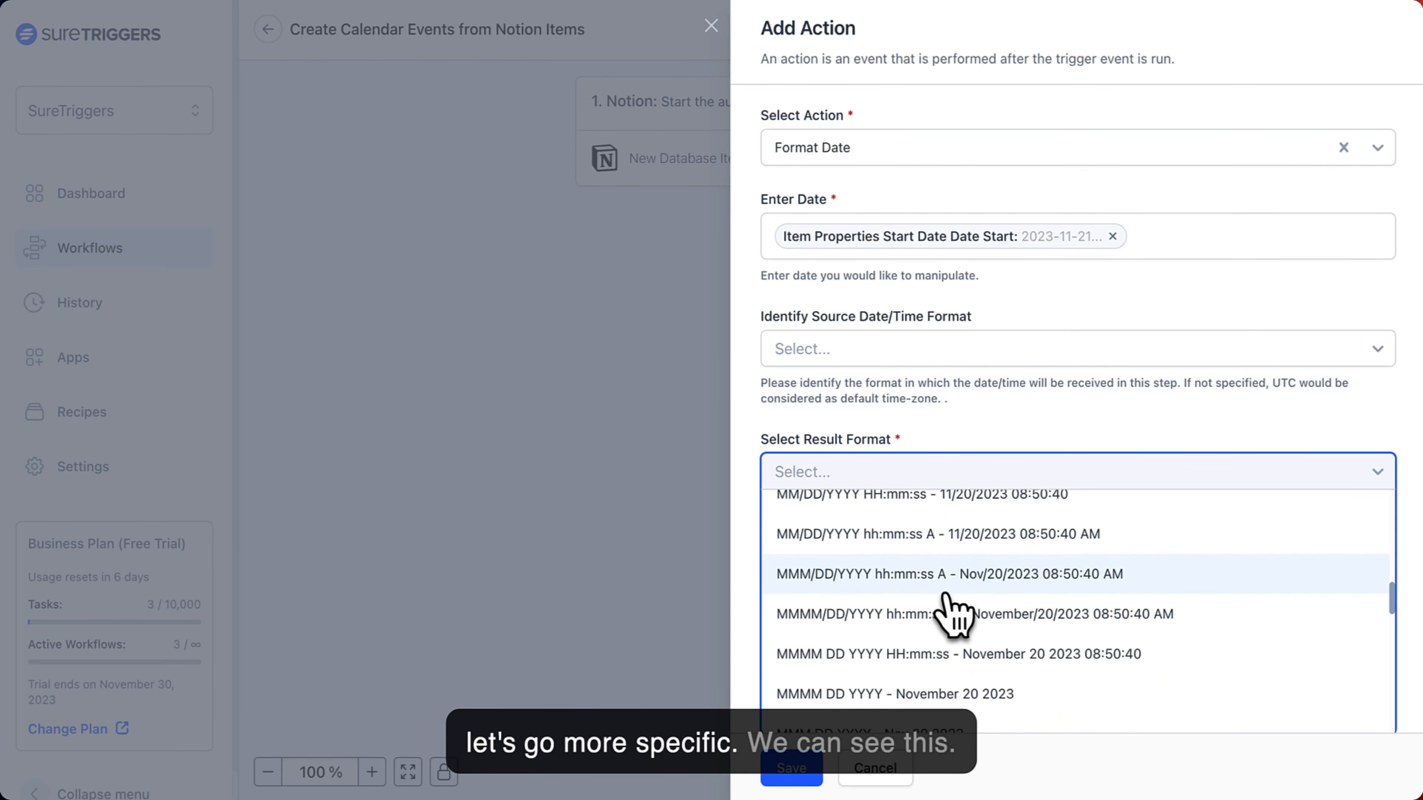
{"action": "scroll", "coordinate": [943, 608], "scroll_direction": "down", "scroll_amount": 4}
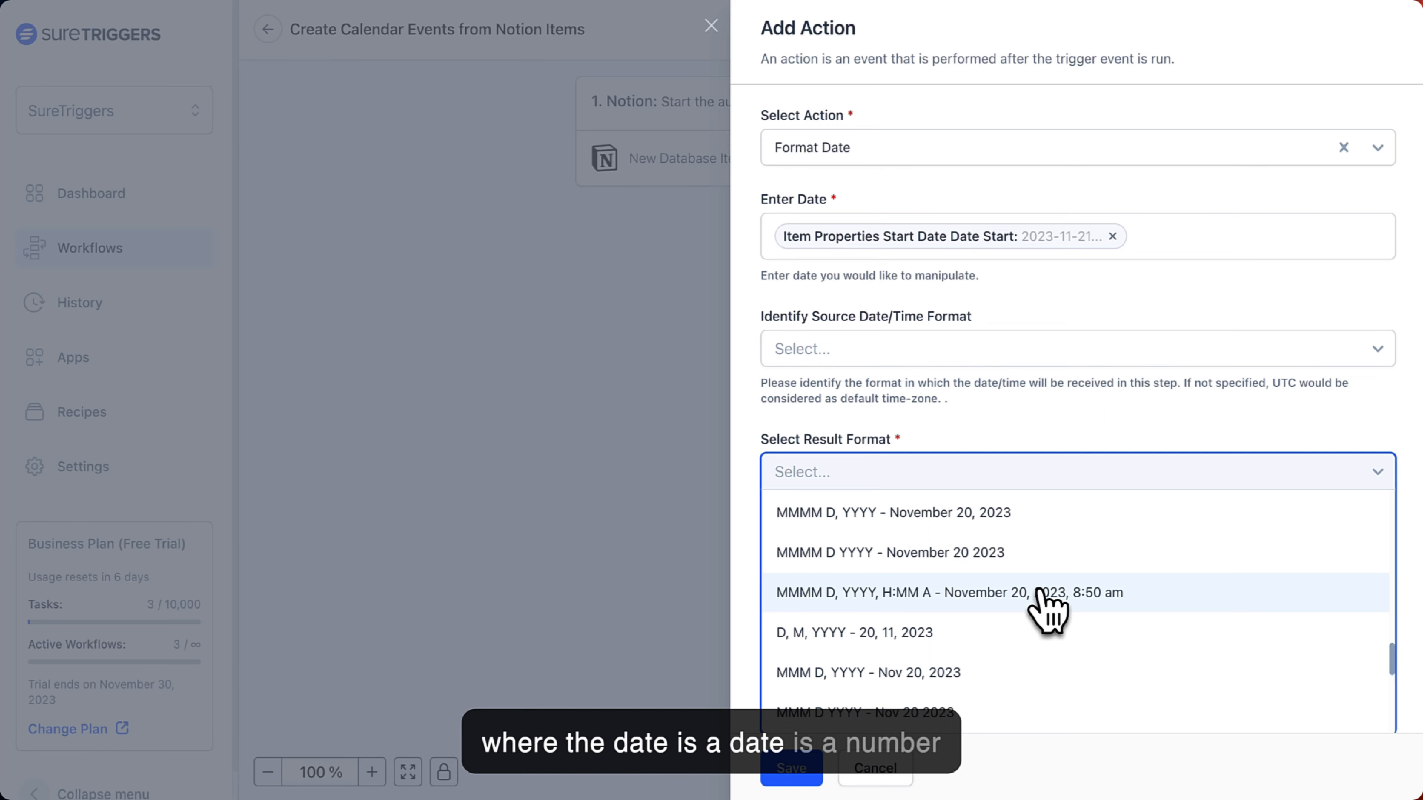
{"action": "left_click", "coordinate": [992, 604]}
Test the Formatter action, check the converted date in the response, and save the action.
{"action": "left_click", "coordinate": [850, 664]}
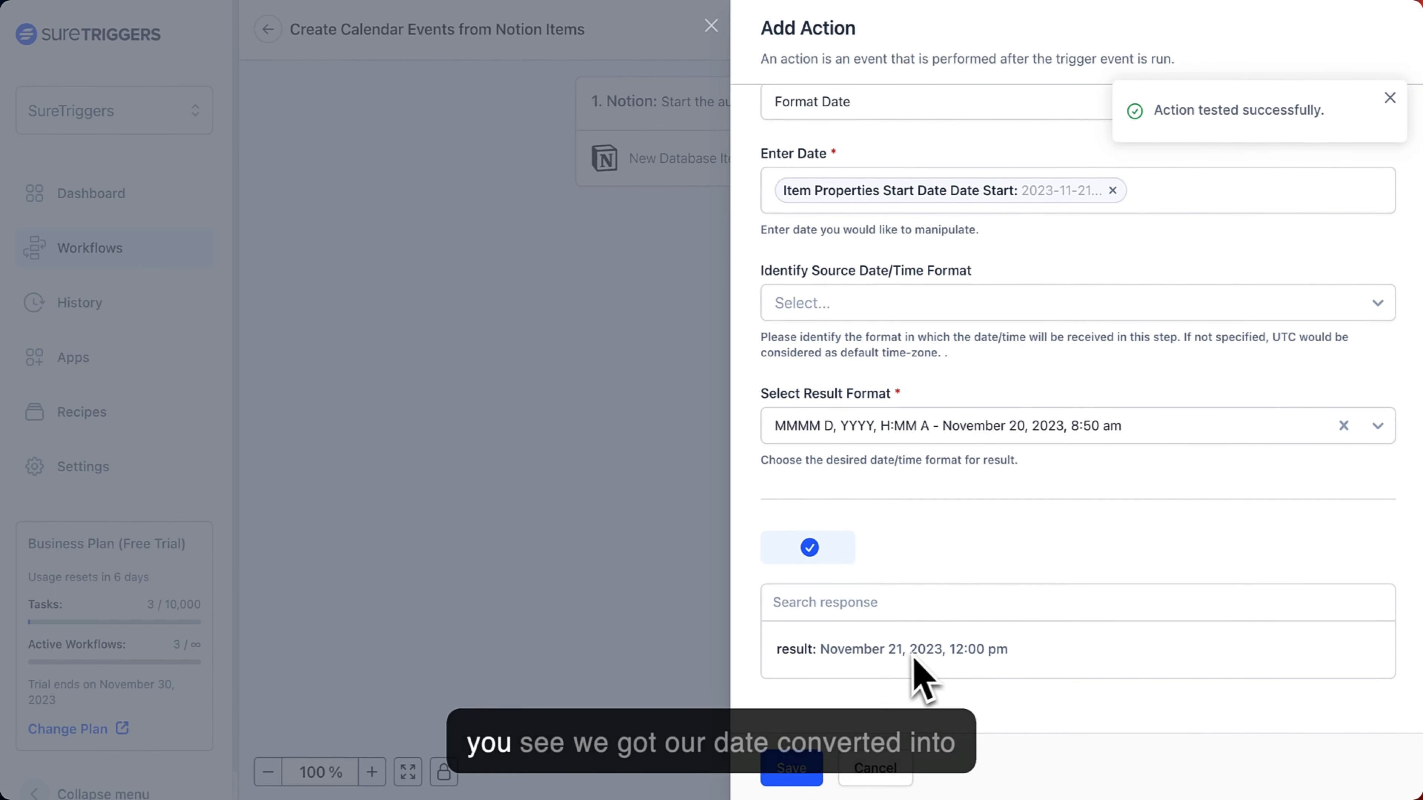
{"action": "left_click_drag", "start_coordinate": [1021, 659], "coordinate": [845, 650]}
{"action": "left_click", "coordinate": [821, 651]}
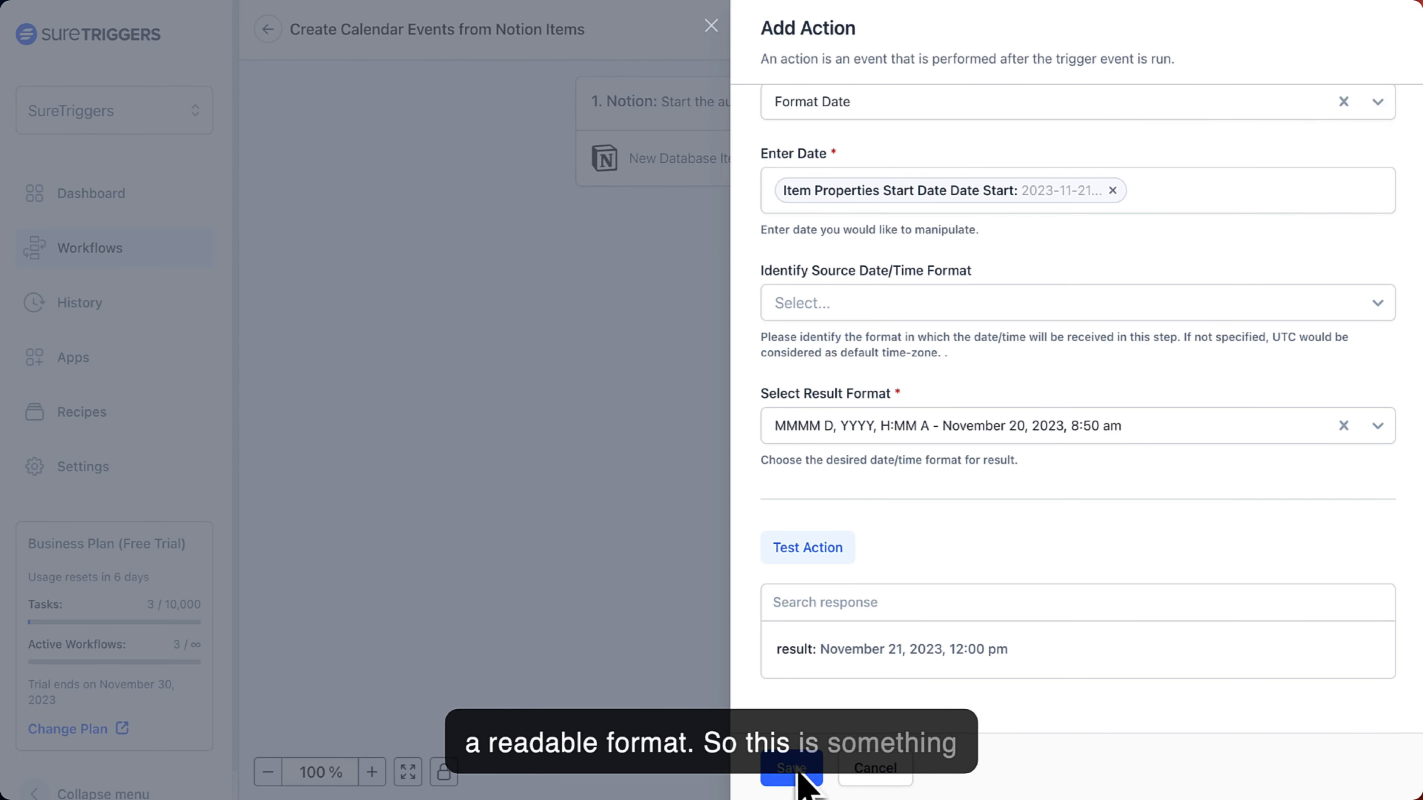
{"action": "left_click_drag", "start_coordinate": [1011, 651], "coordinate": [820, 651]}
{"action": "left_click", "coordinate": [819, 692]}
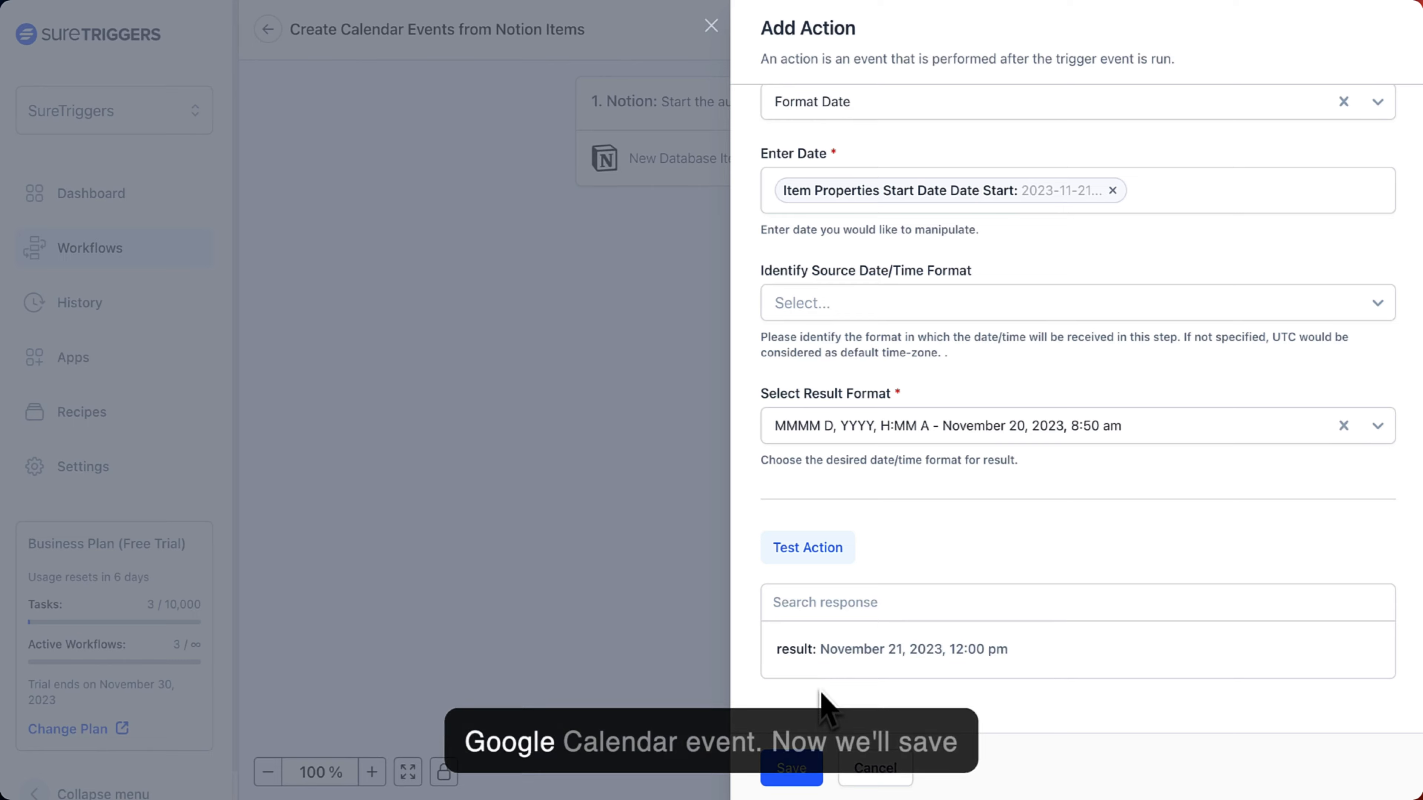
{"action": "left_click", "coordinate": [805, 766]}
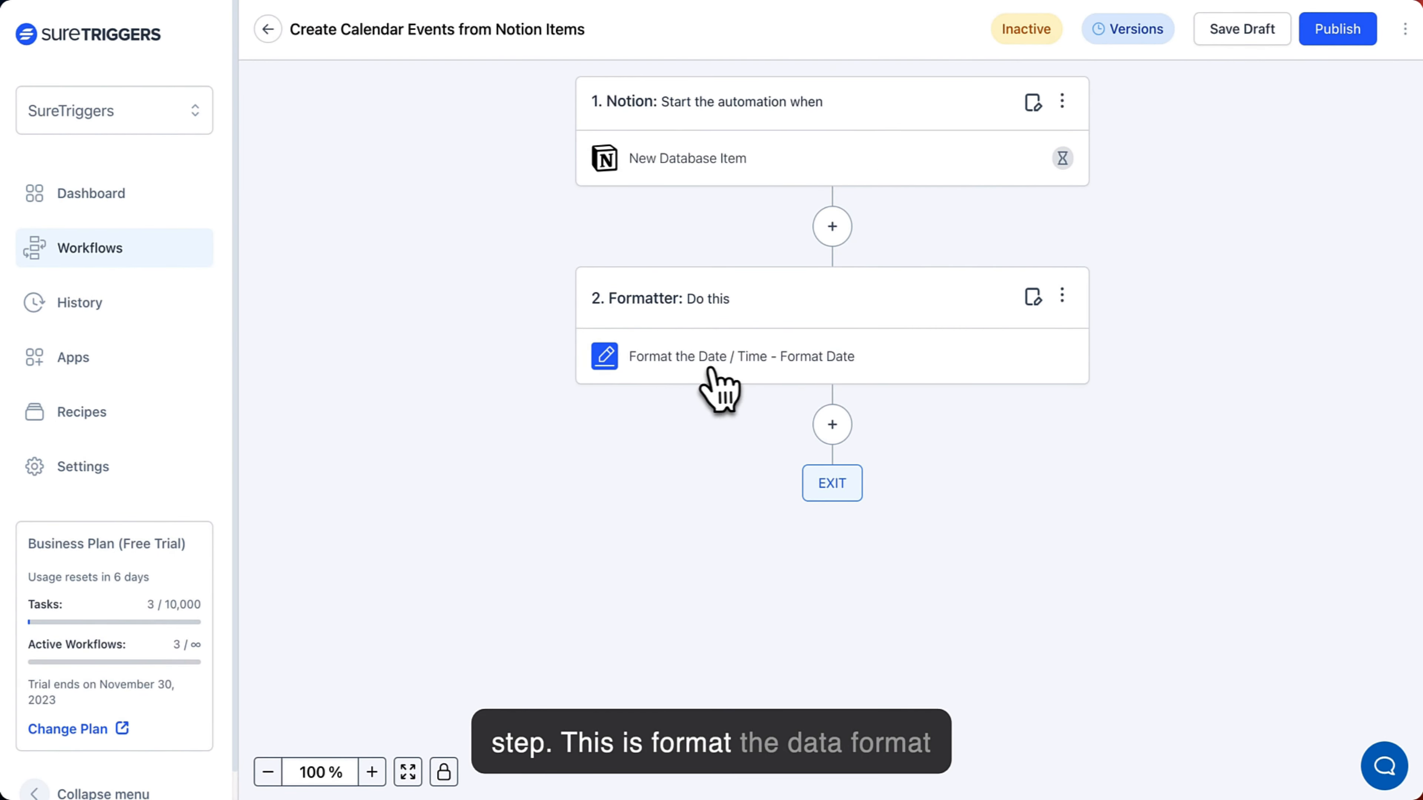
Rename the Formatter step as Format Start Date.
{"action": "left_click", "coordinate": [1061, 296]}
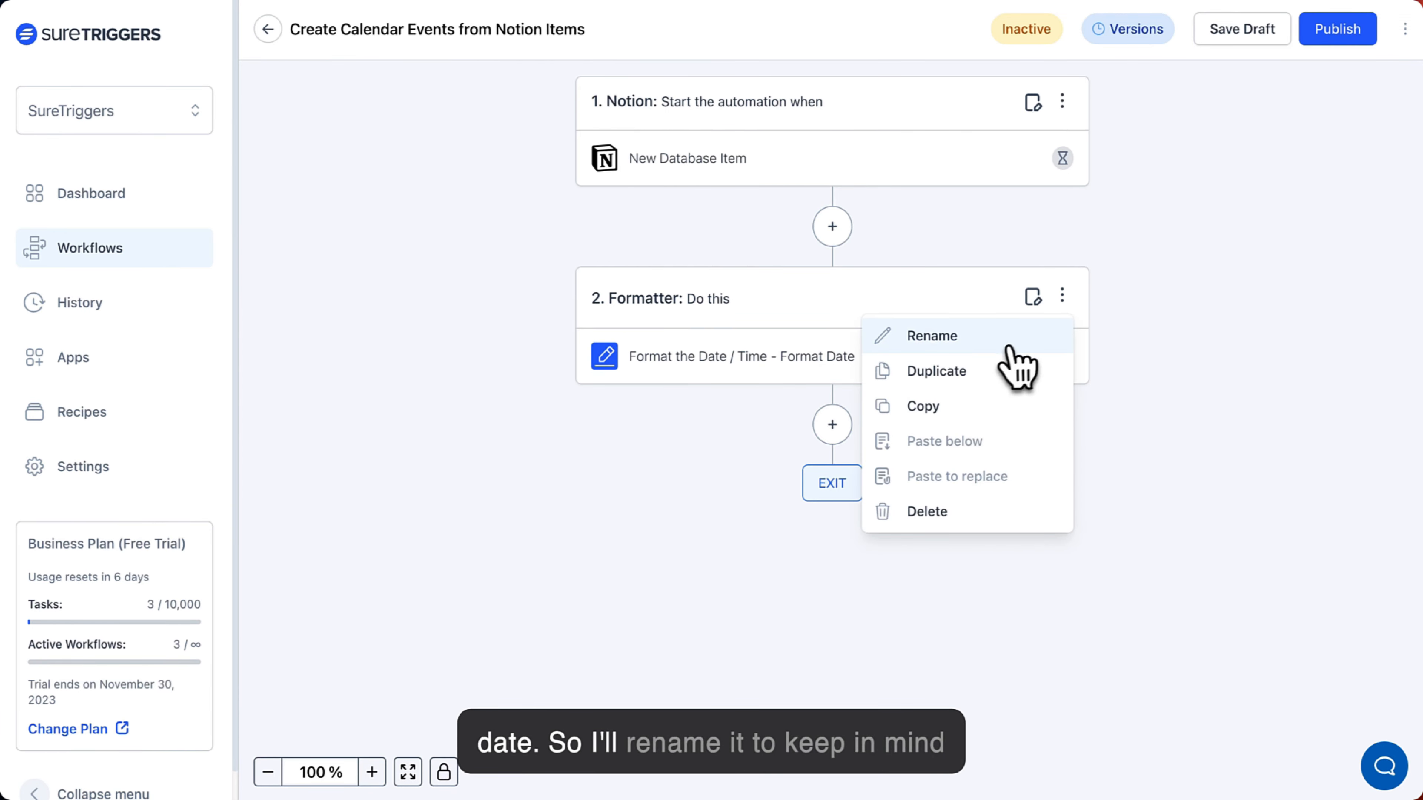
{"action": "left_click", "coordinate": [926, 335]}
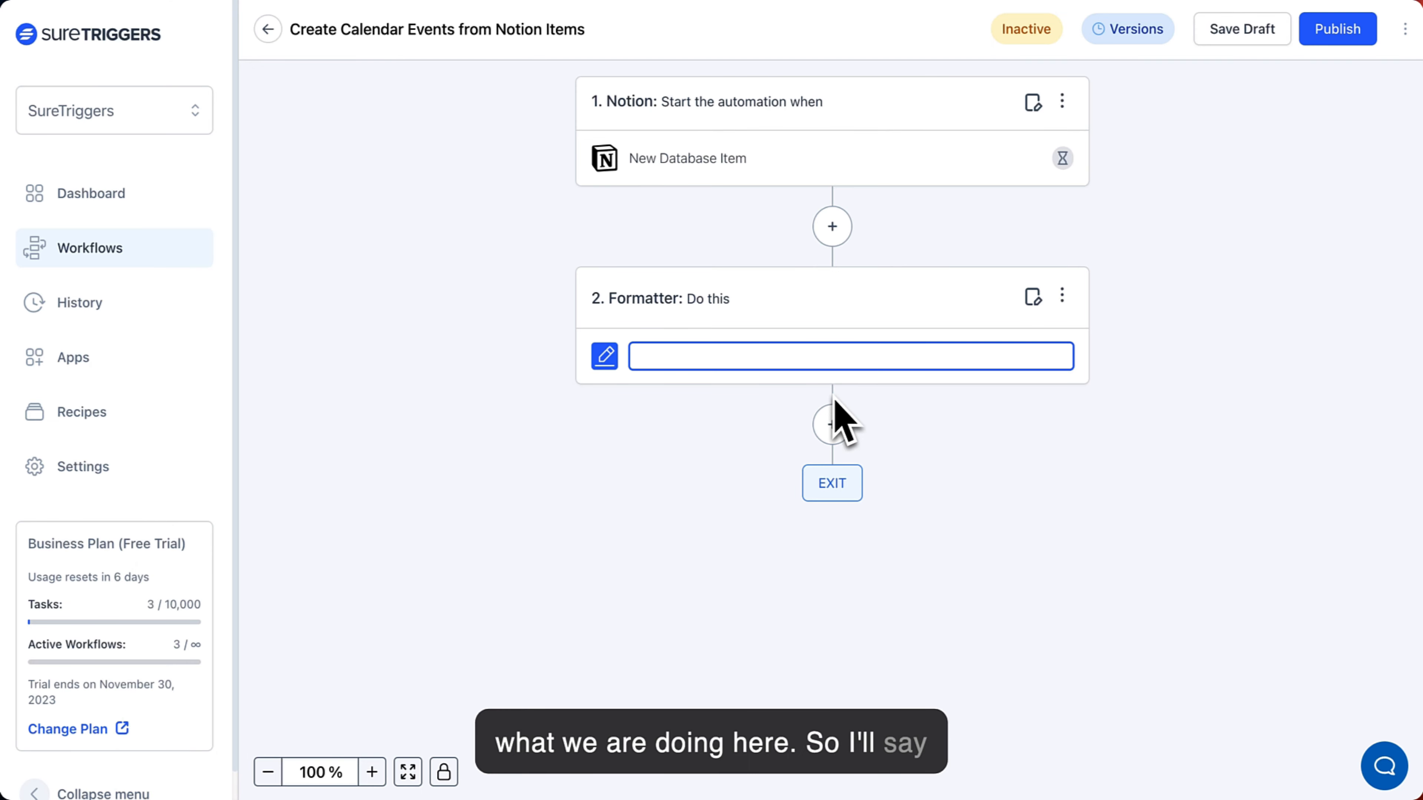
{"action": "type", "text": "Format Start Date"}
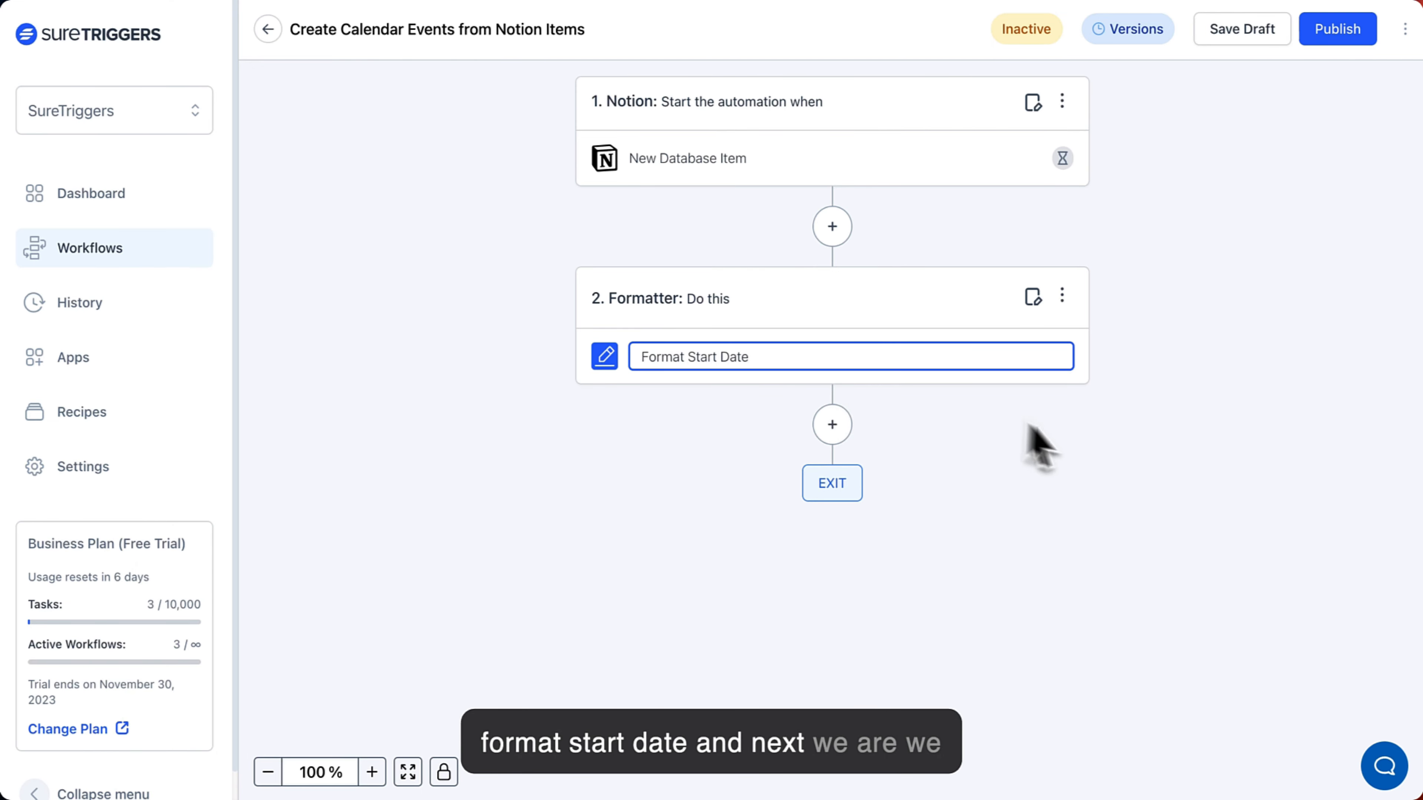
{"action": "left_click", "coordinate": [1087, 450]}
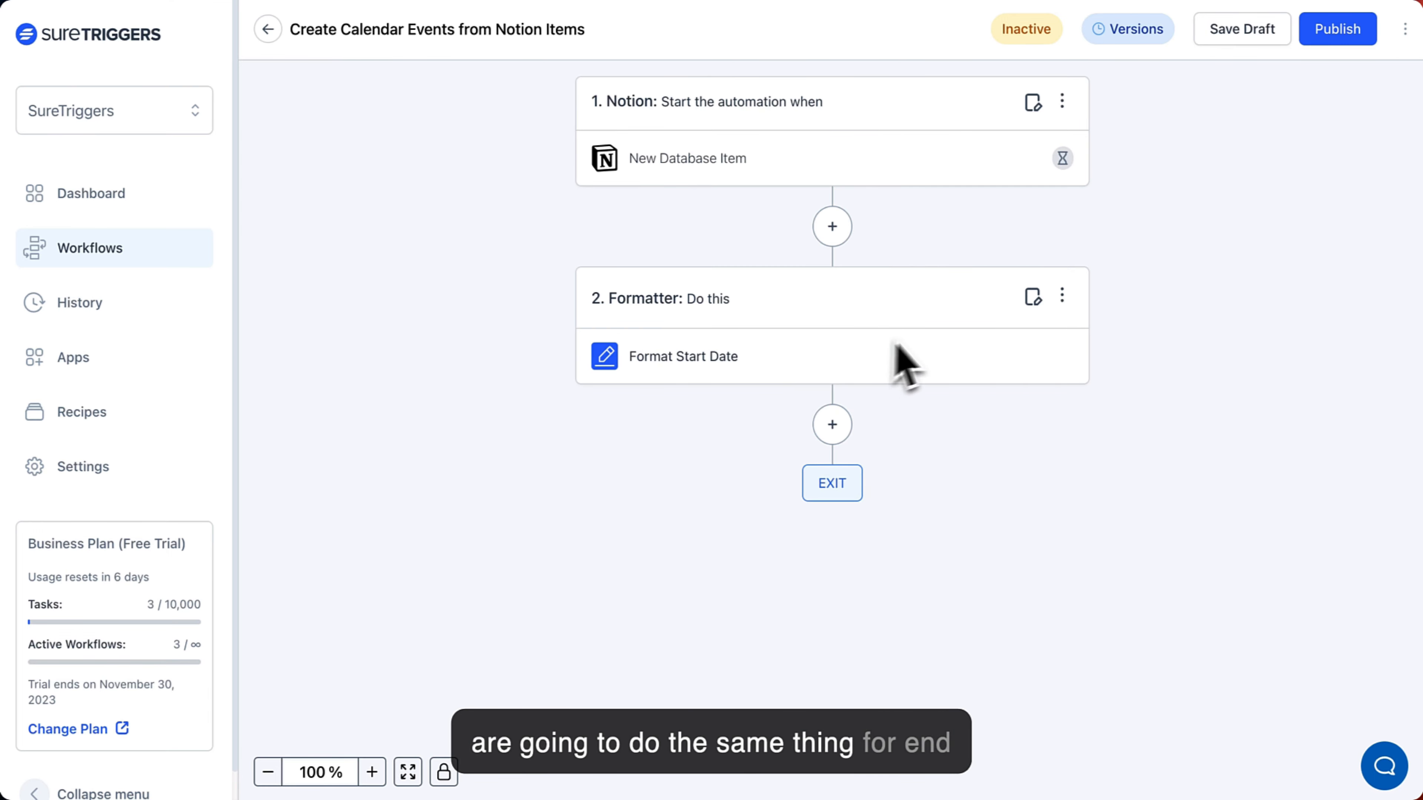
Duplicate the Format Start Date step and rename the copy as Format End Date.
{"action": "left_click", "coordinate": [1061, 298]}
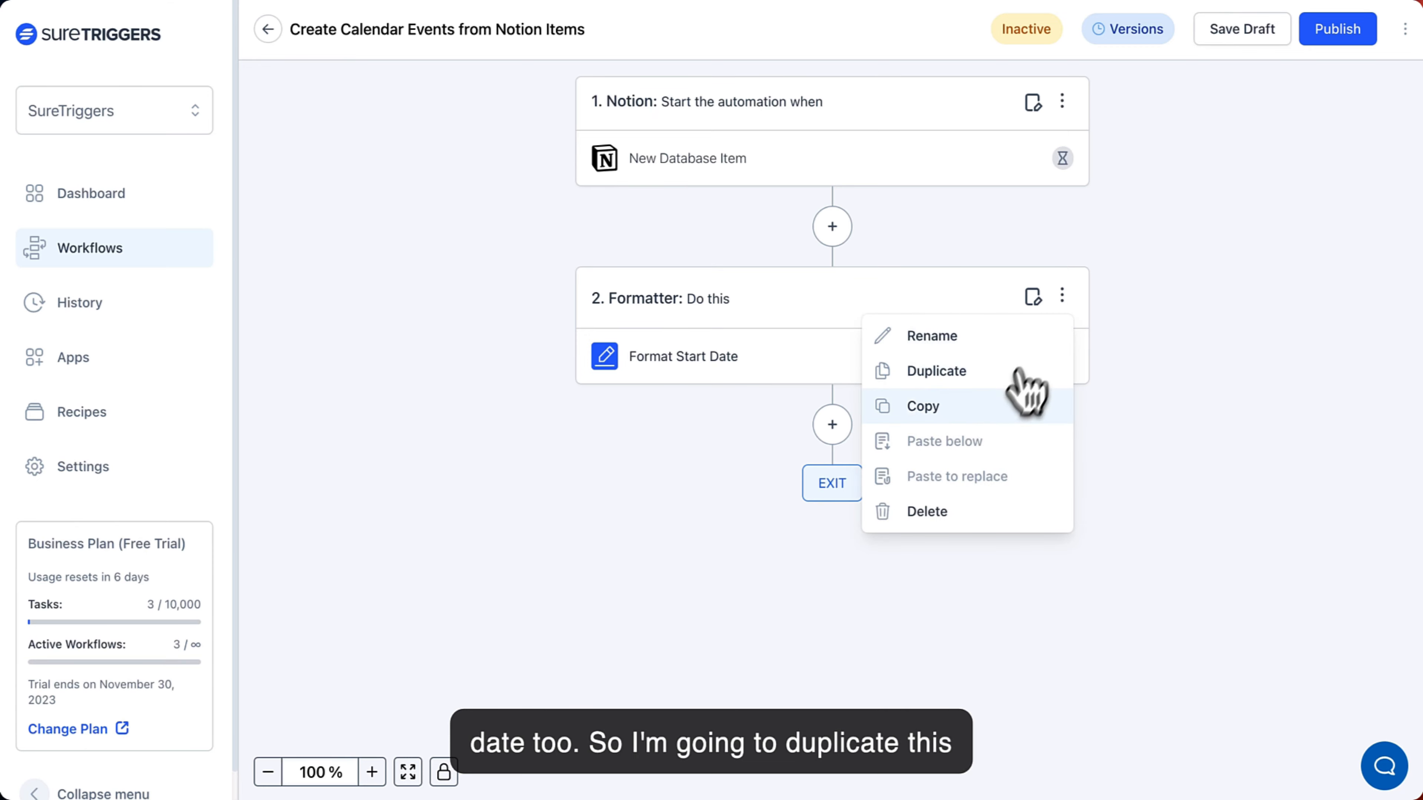
{"action": "left_click", "coordinate": [1003, 371]}
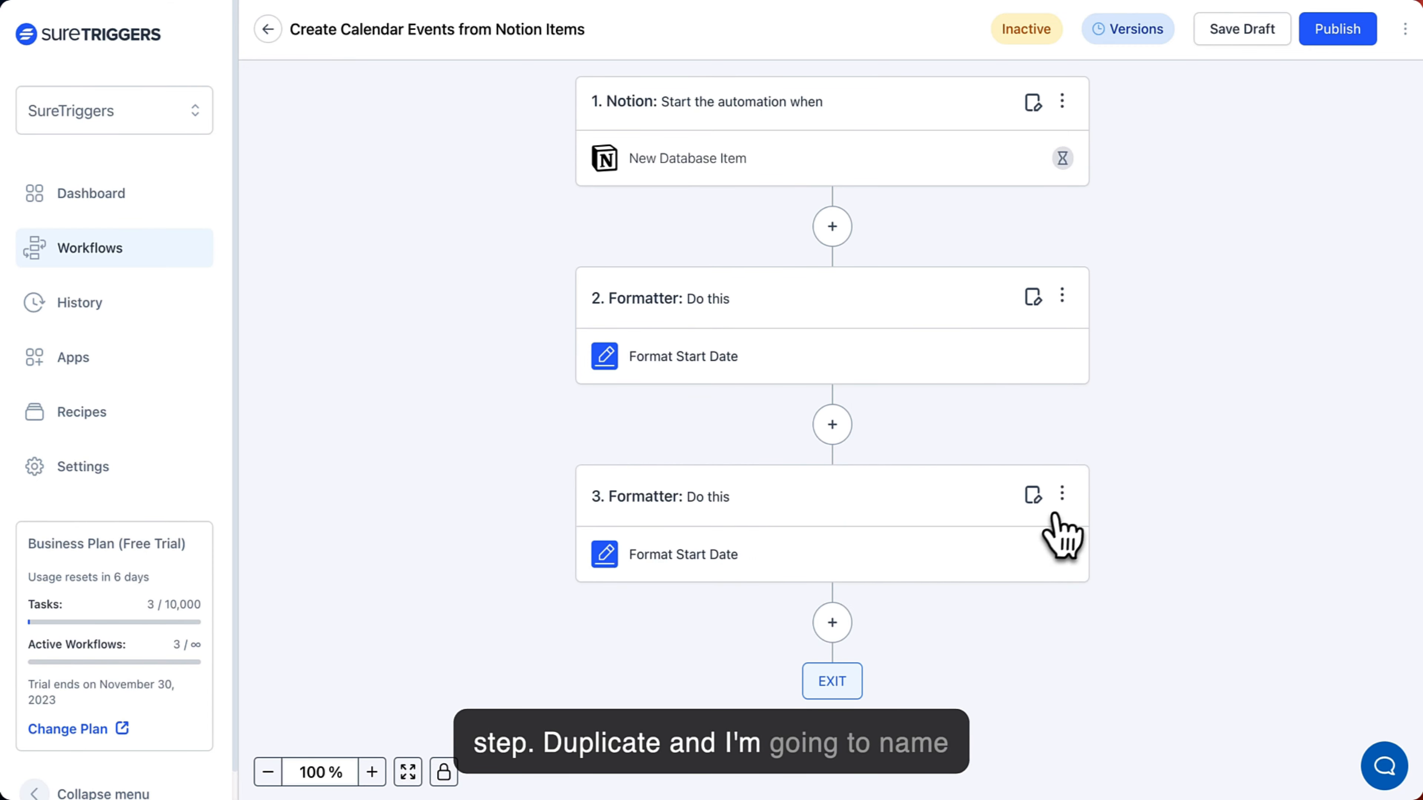
{"action": "left_click", "coordinate": [1061, 494]}
{"action": "left_click", "coordinate": [1005, 541]}
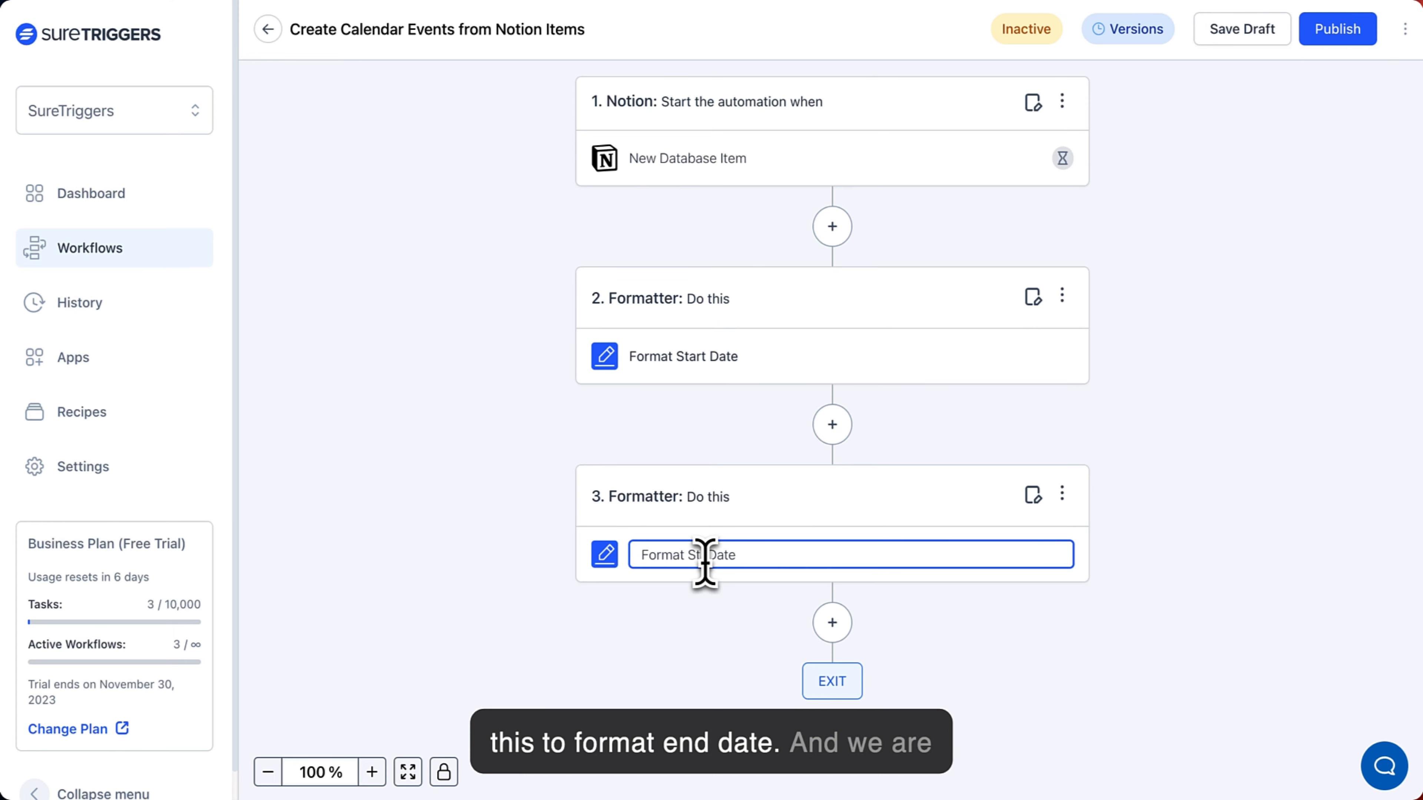
{"action": "left_click", "coordinate": [918, 616]}
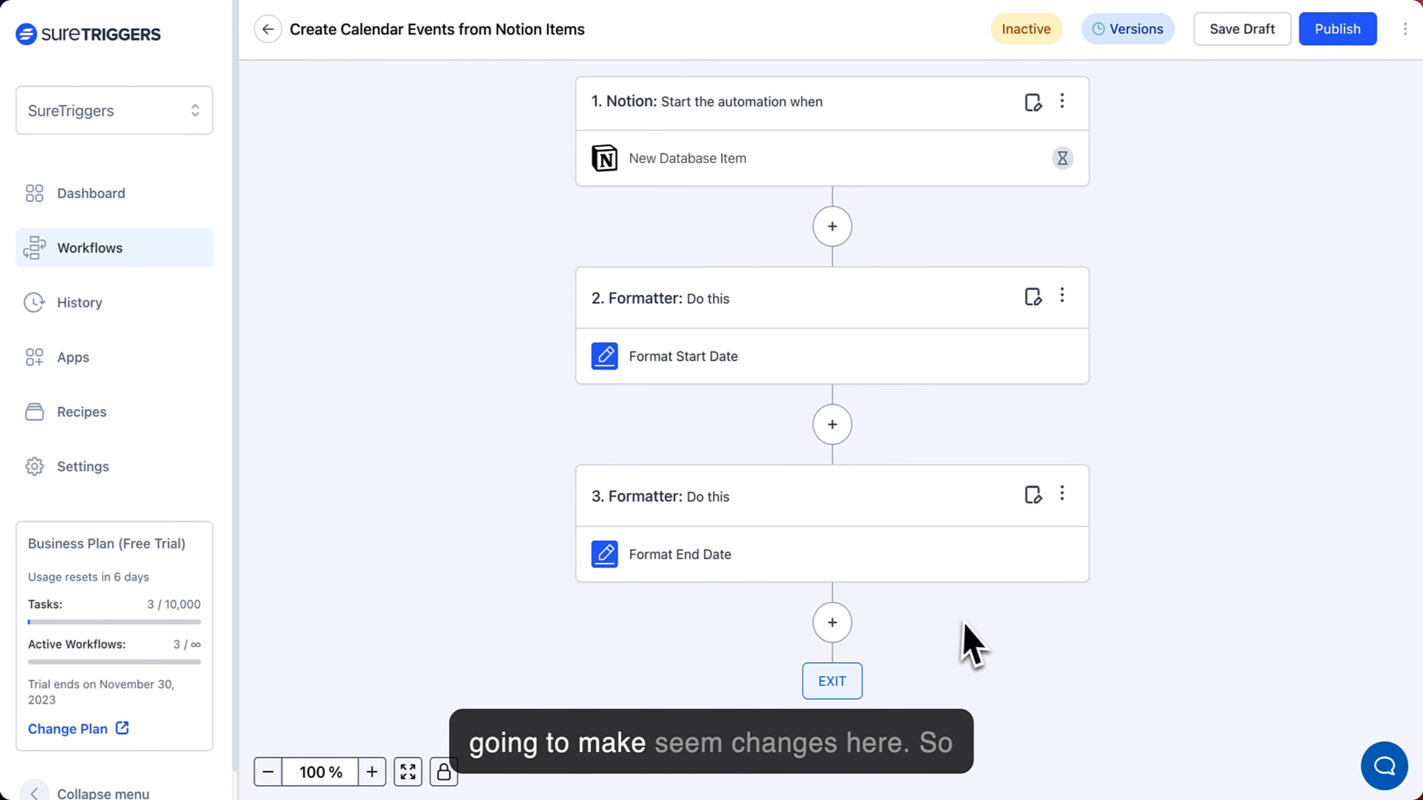
Replace the Enter Date mapping in the Format End Date step with Notion's Item Properties End Date Date Start value.
{"action": "left_click", "coordinate": [754, 564]}
{"action": "scroll", "coordinate": [943, 454], "scroll_direction": "up", "scroll_amount": 3}
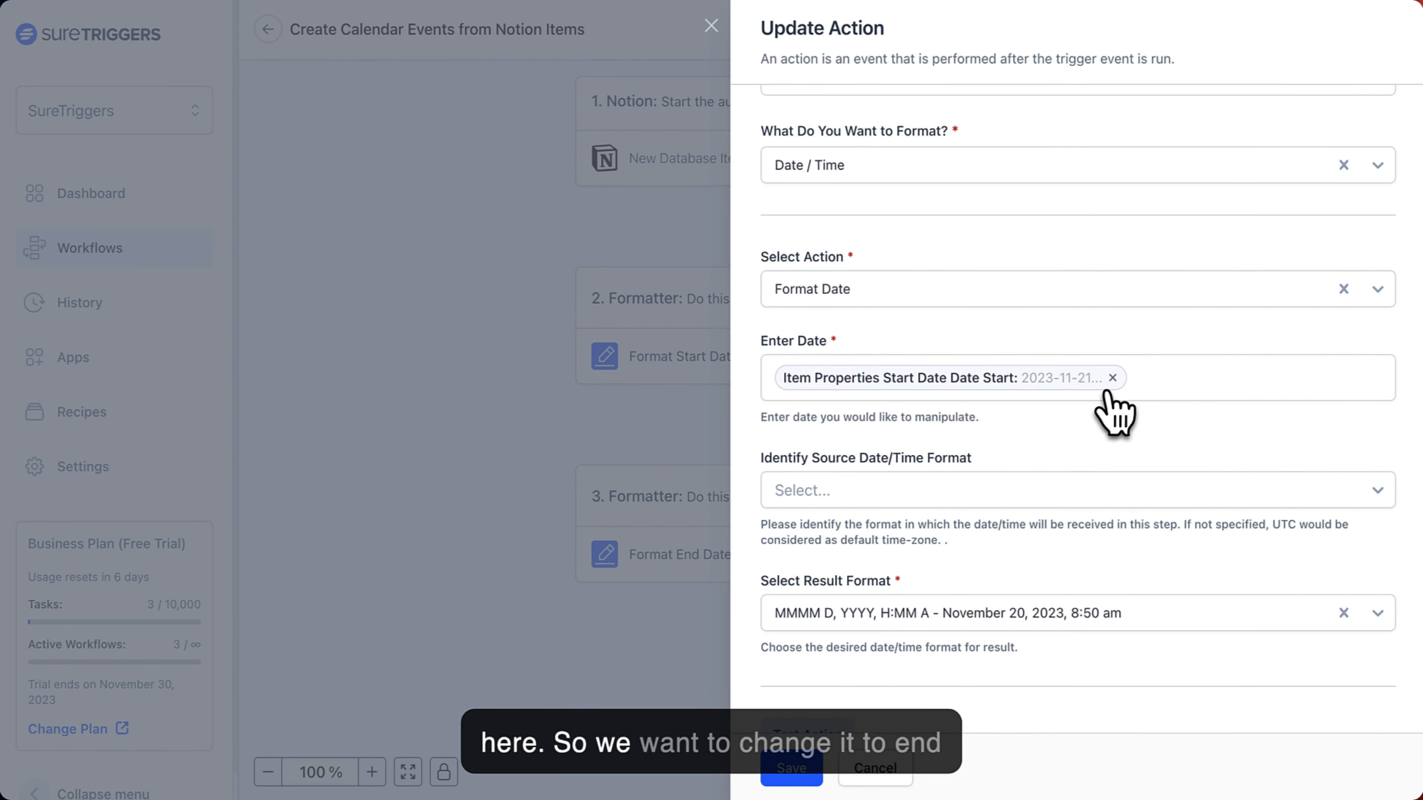
{"action": "left_click", "coordinate": [1112, 378]}
{"action": "left_click", "coordinate": [1058, 372]}
{"action": "type", "text": "@"}
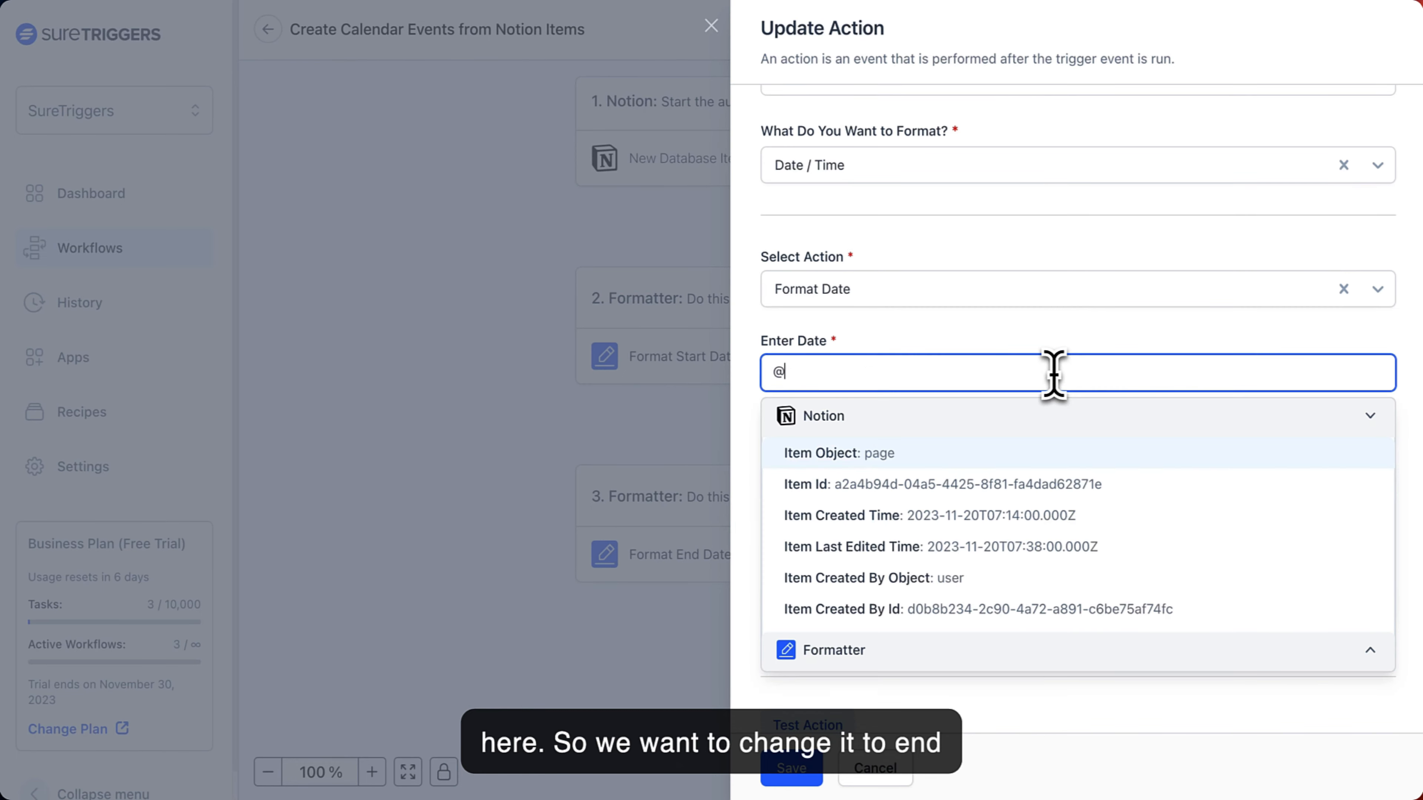
{"action": "type", "text": "end"}
{"action": "scroll", "coordinate": [1002, 549], "scroll_direction": "down", "scroll_amount": 2}
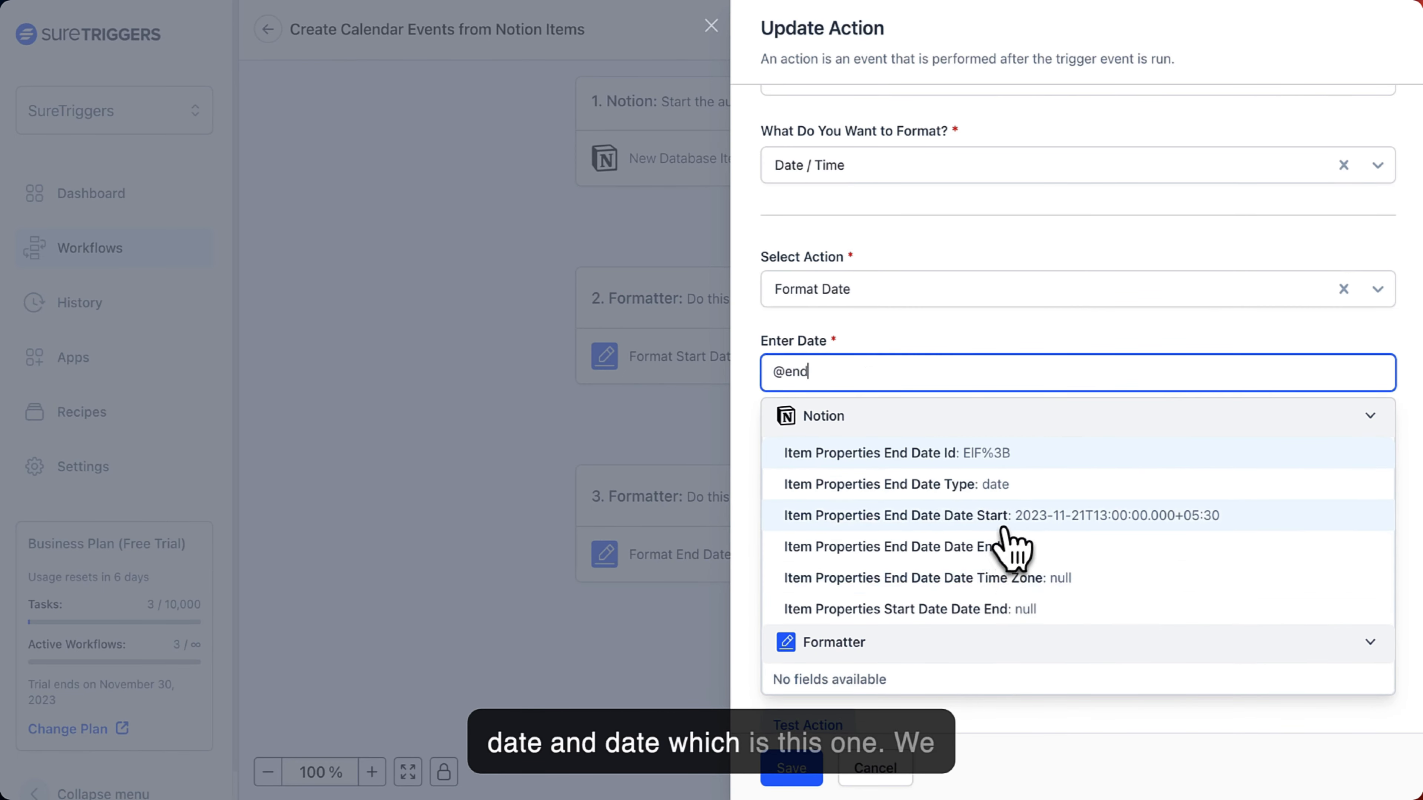
{"action": "left_click", "coordinate": [980, 526]}
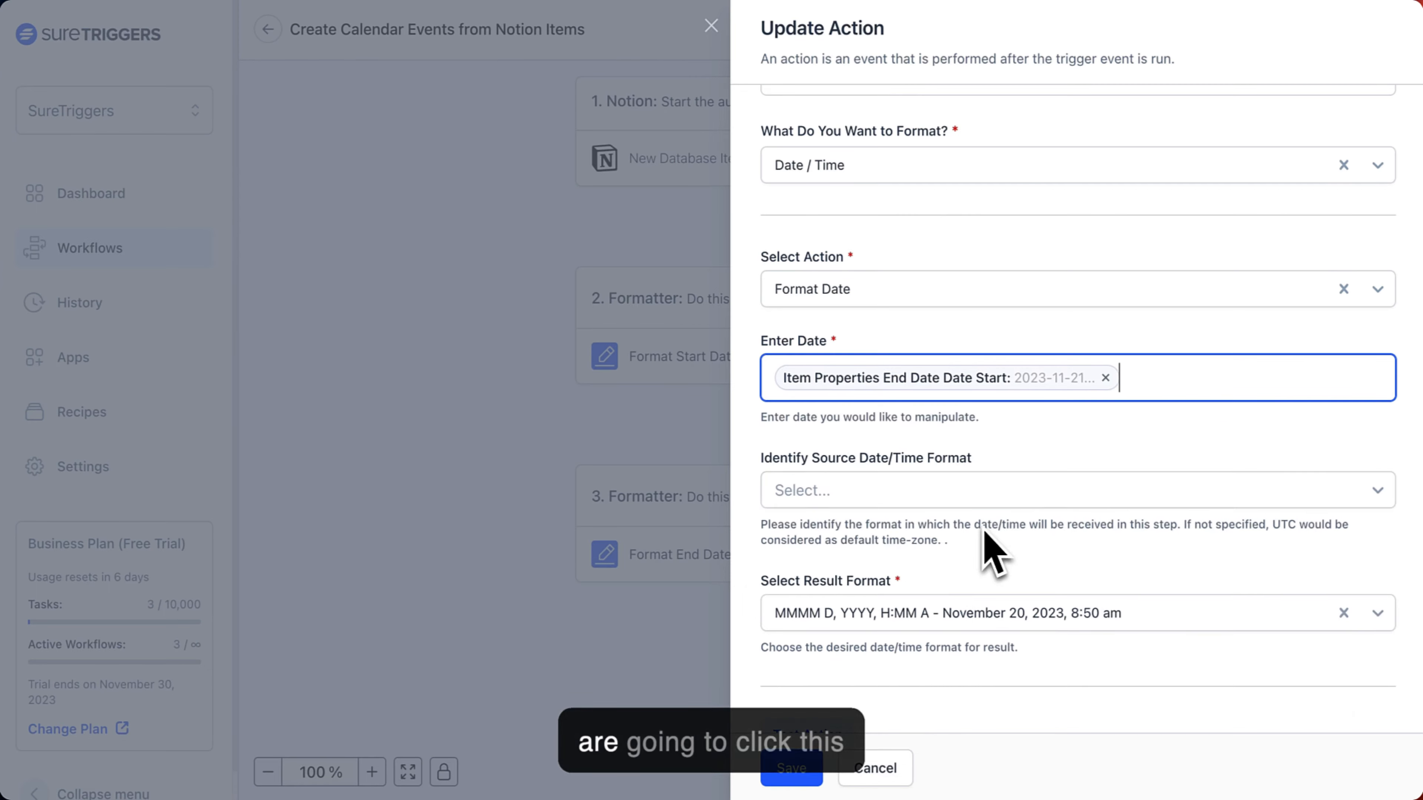
Test the Format End Date action and save it.
{"action": "scroll", "coordinate": [918, 560], "scroll_direction": "down", "scroll_amount": 3}
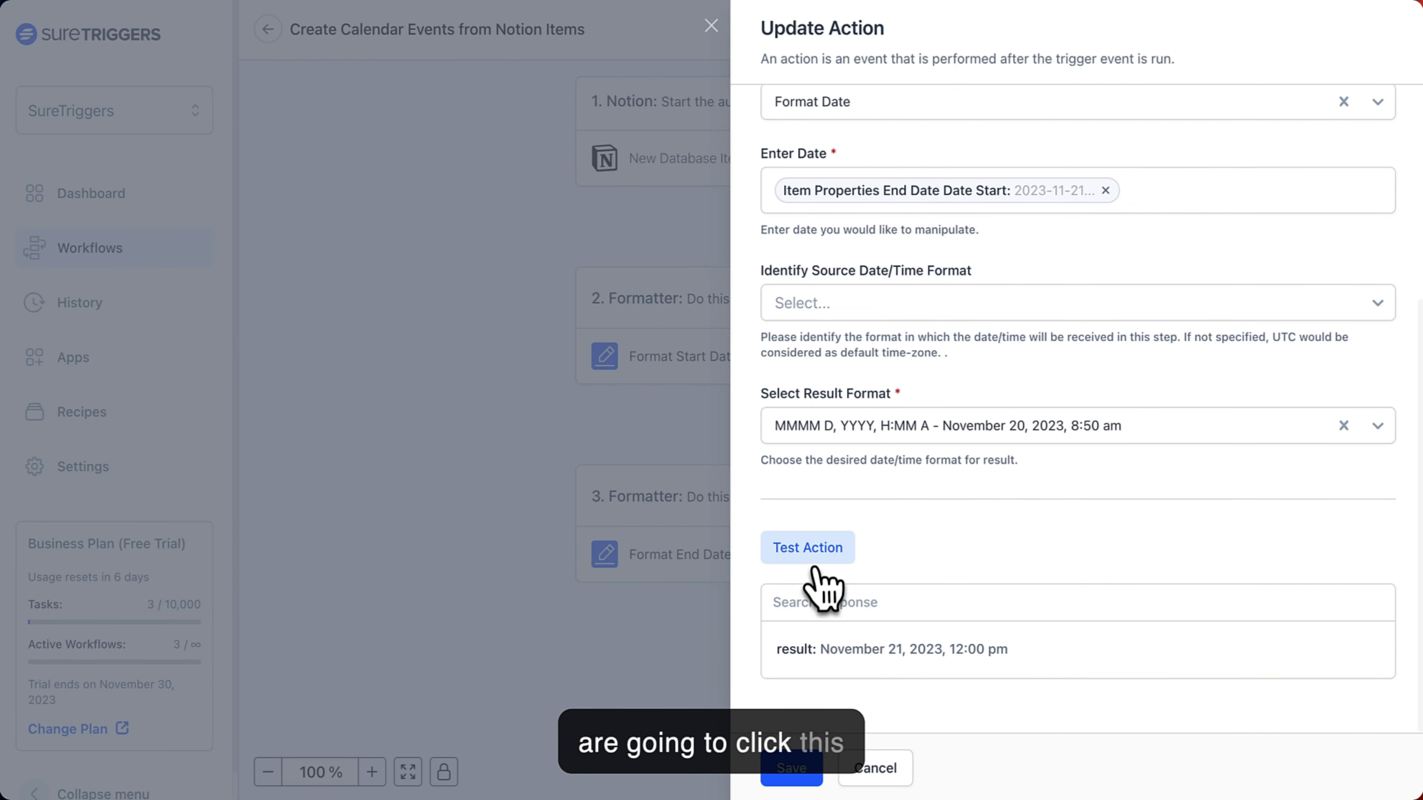
{"action": "left_click", "coordinate": [819, 556]}
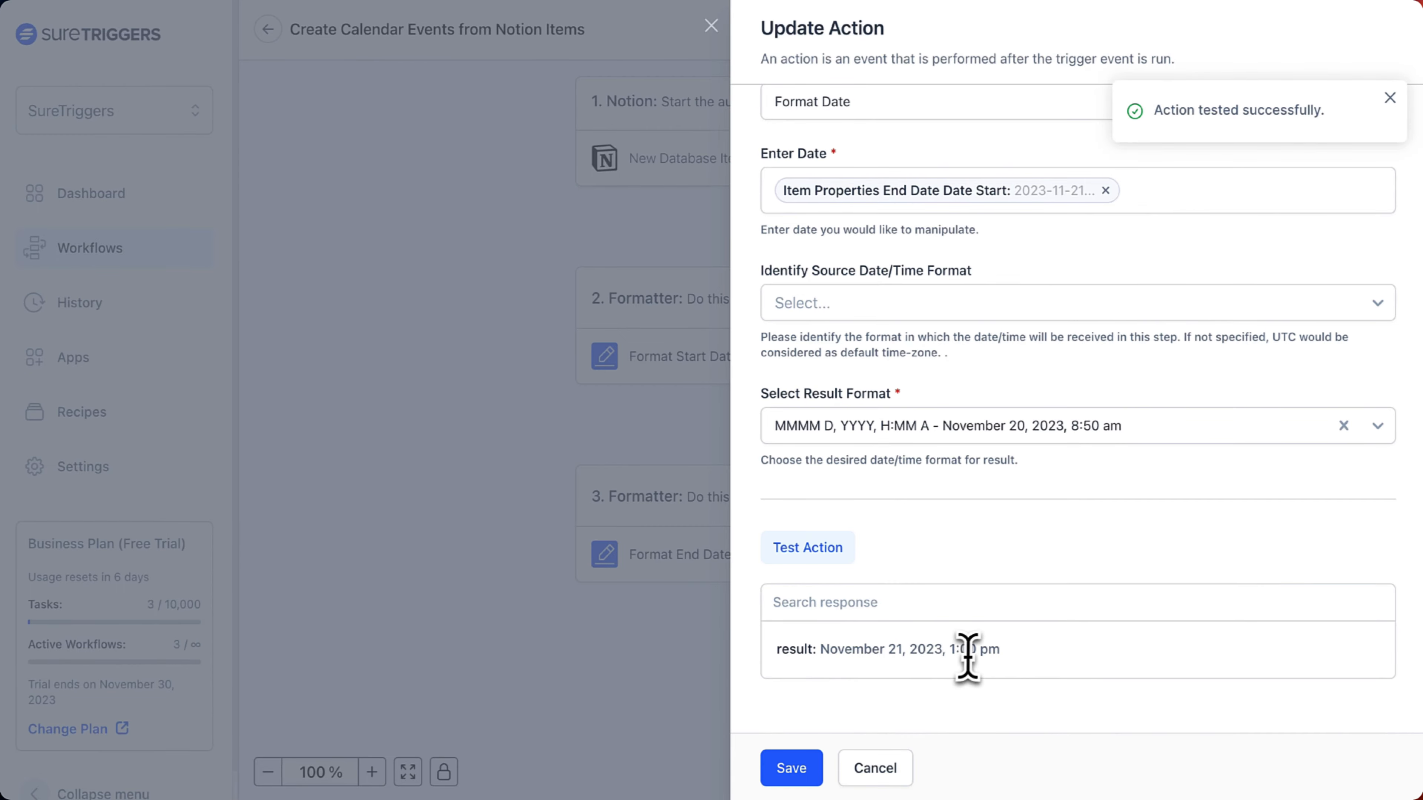
{"action": "left_click", "coordinate": [800, 772]}
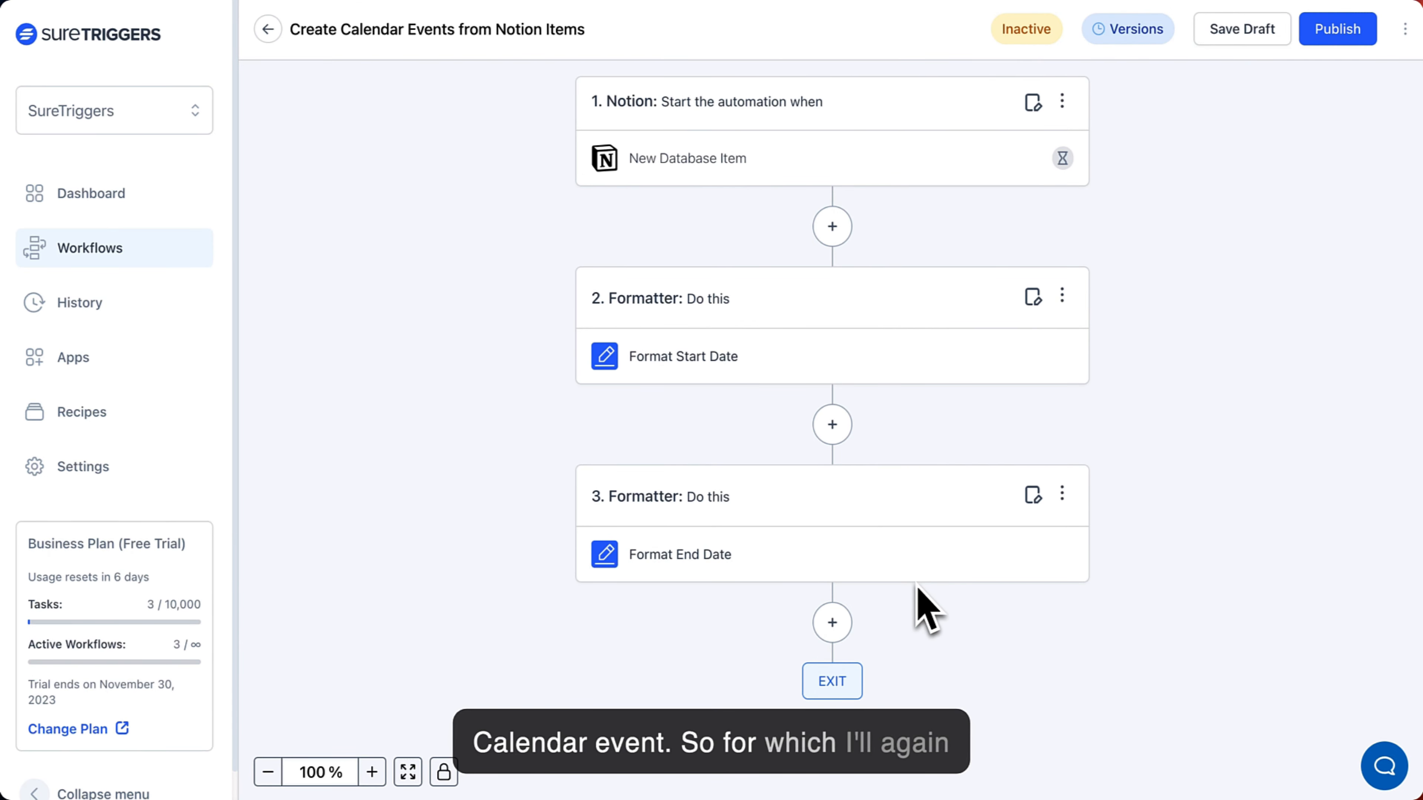
Add a Google Calendar action after the Format End Date step and set its event to Create Quick Event.
{"action": "left_click", "coordinate": [835, 638]}
{"action": "type", "text": "G"}
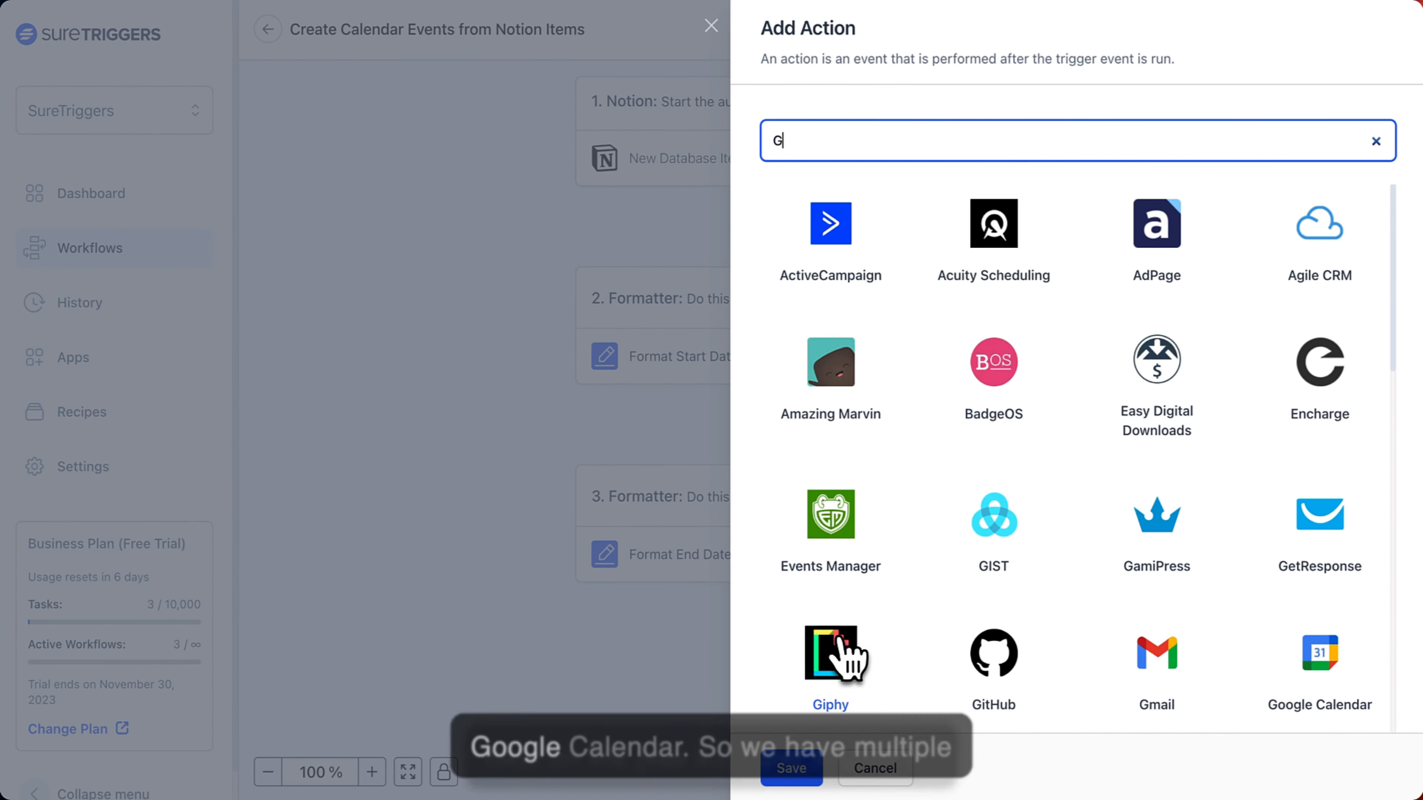
{"action": "type", "text": "o"}
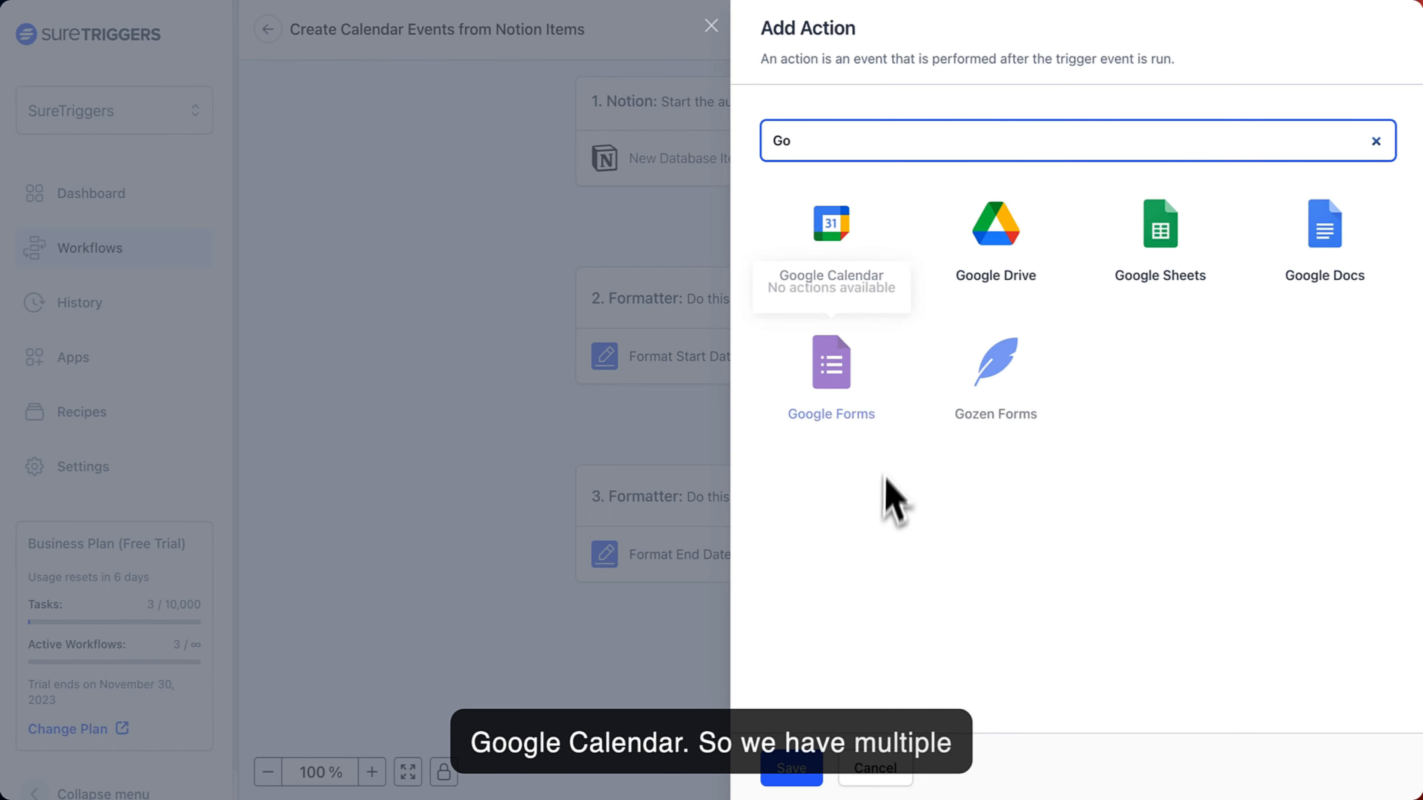
{"action": "left_click", "coordinate": [831, 249]}
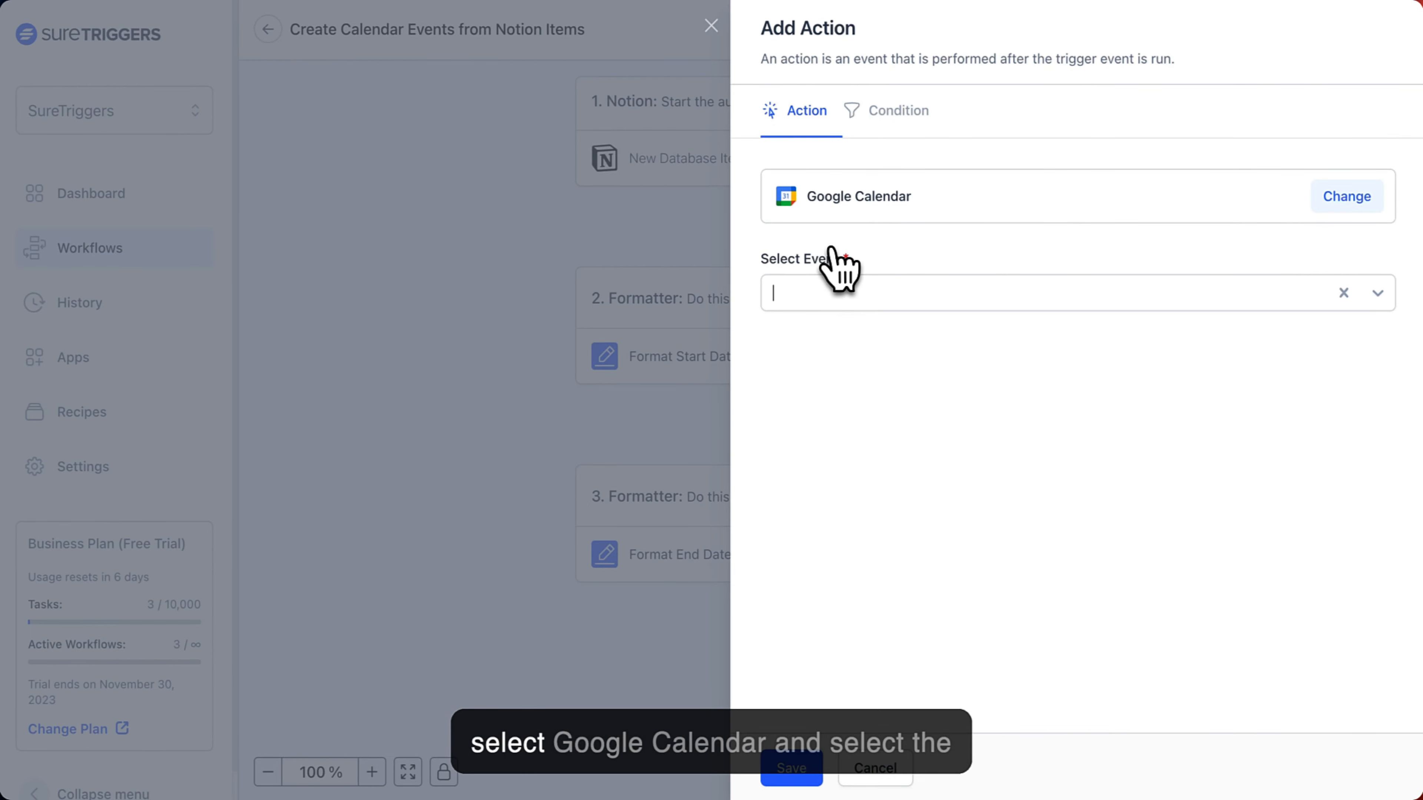
{"action": "left_click", "coordinate": [885, 303]}
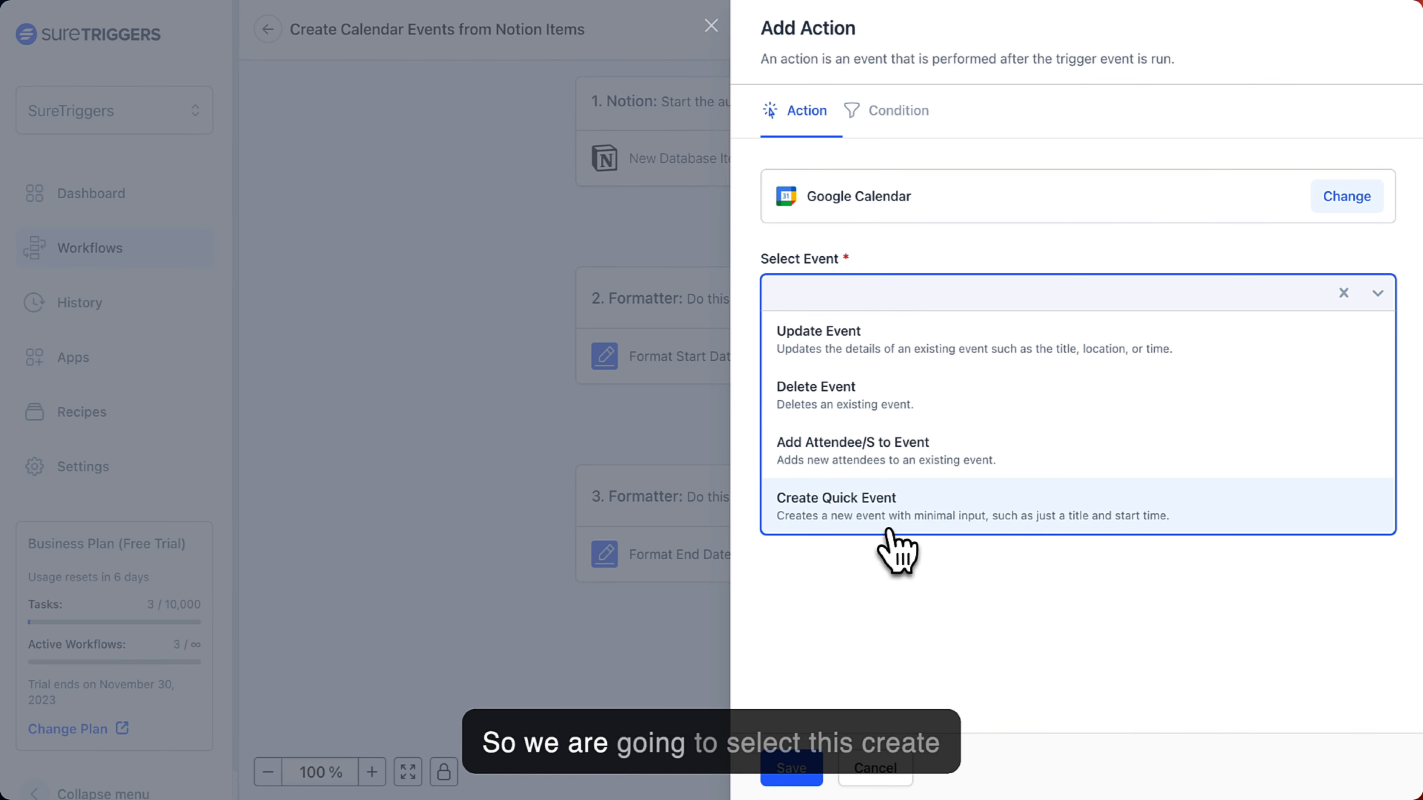
{"action": "left_click", "coordinate": [876, 529]}
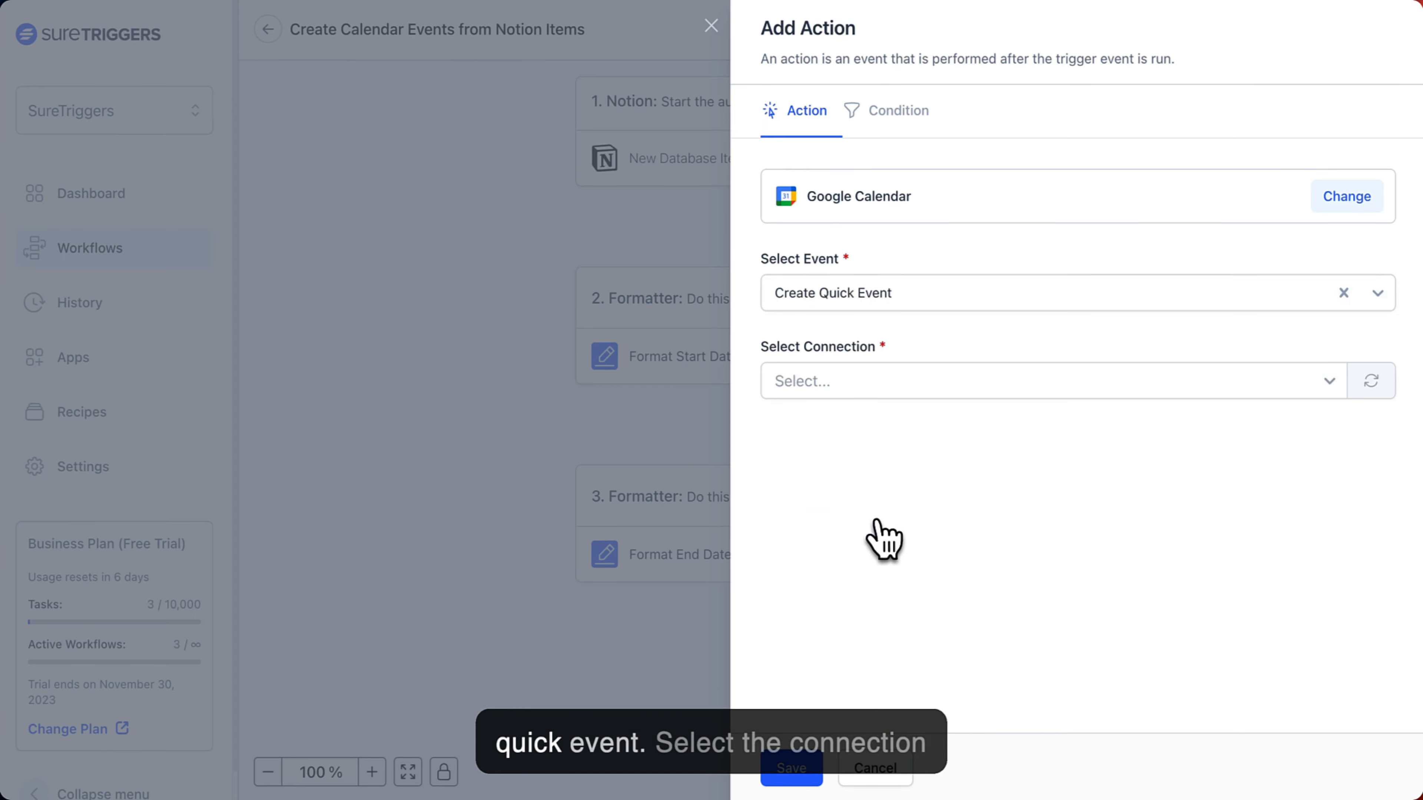
Select the support account's Google Calendar connection and its calendar for the Create Quick Event action.
{"action": "left_click", "coordinate": [873, 395]}
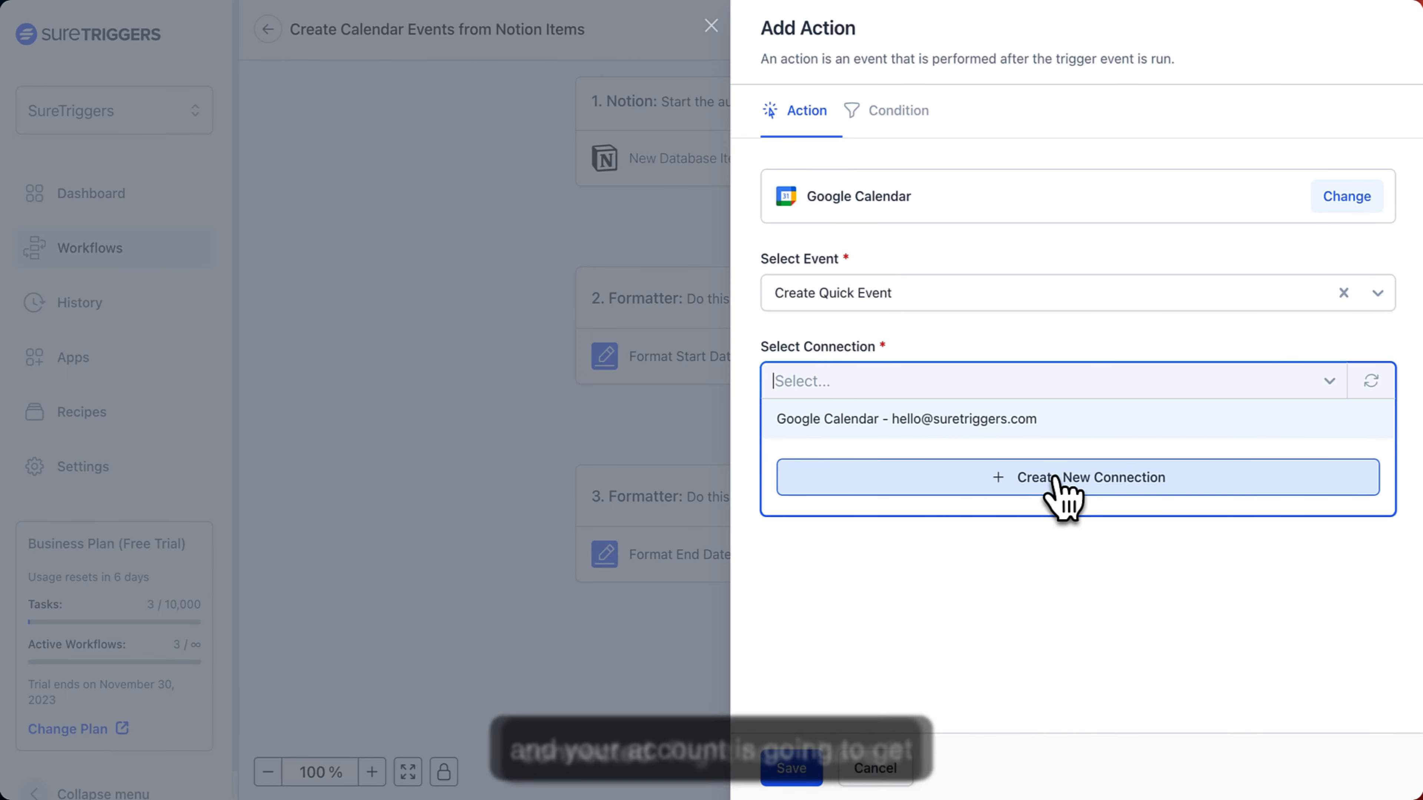
{"action": "left_click", "coordinate": [982, 426]}
{"action": "scroll", "coordinate": [971, 477], "scroll_direction": "down", "scroll_amount": 2}
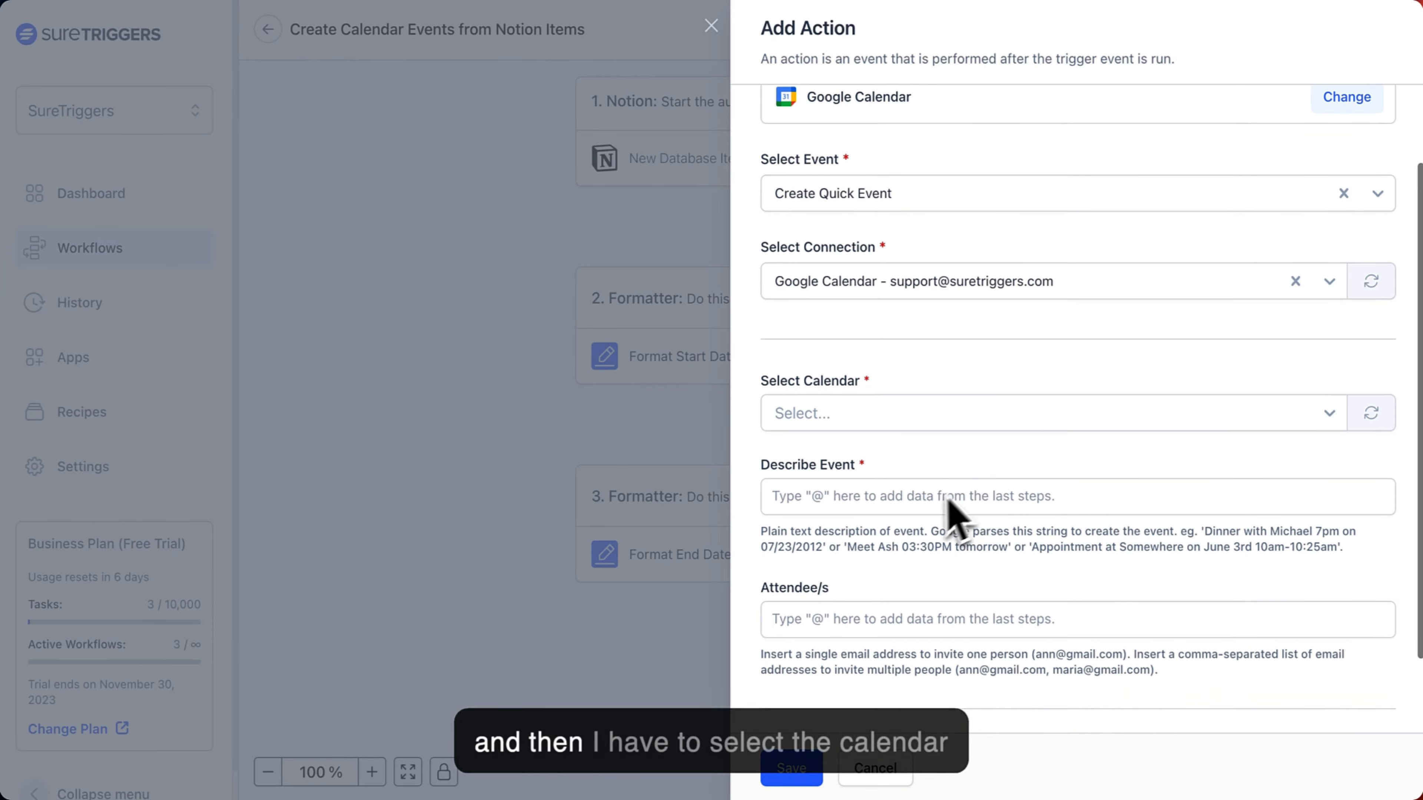
{"action": "left_click", "coordinate": [975, 425]}
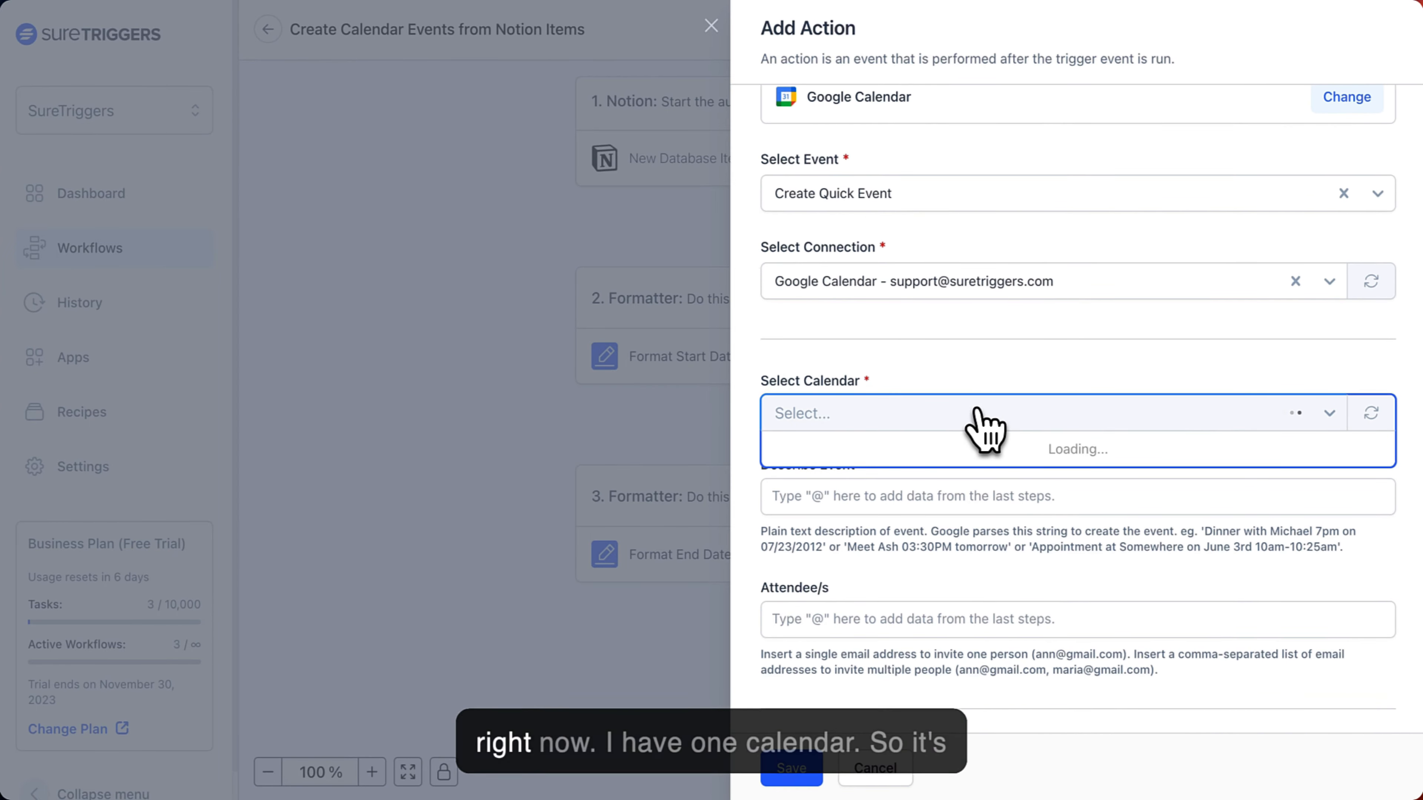
{"action": "left_click", "coordinate": [942, 462]}
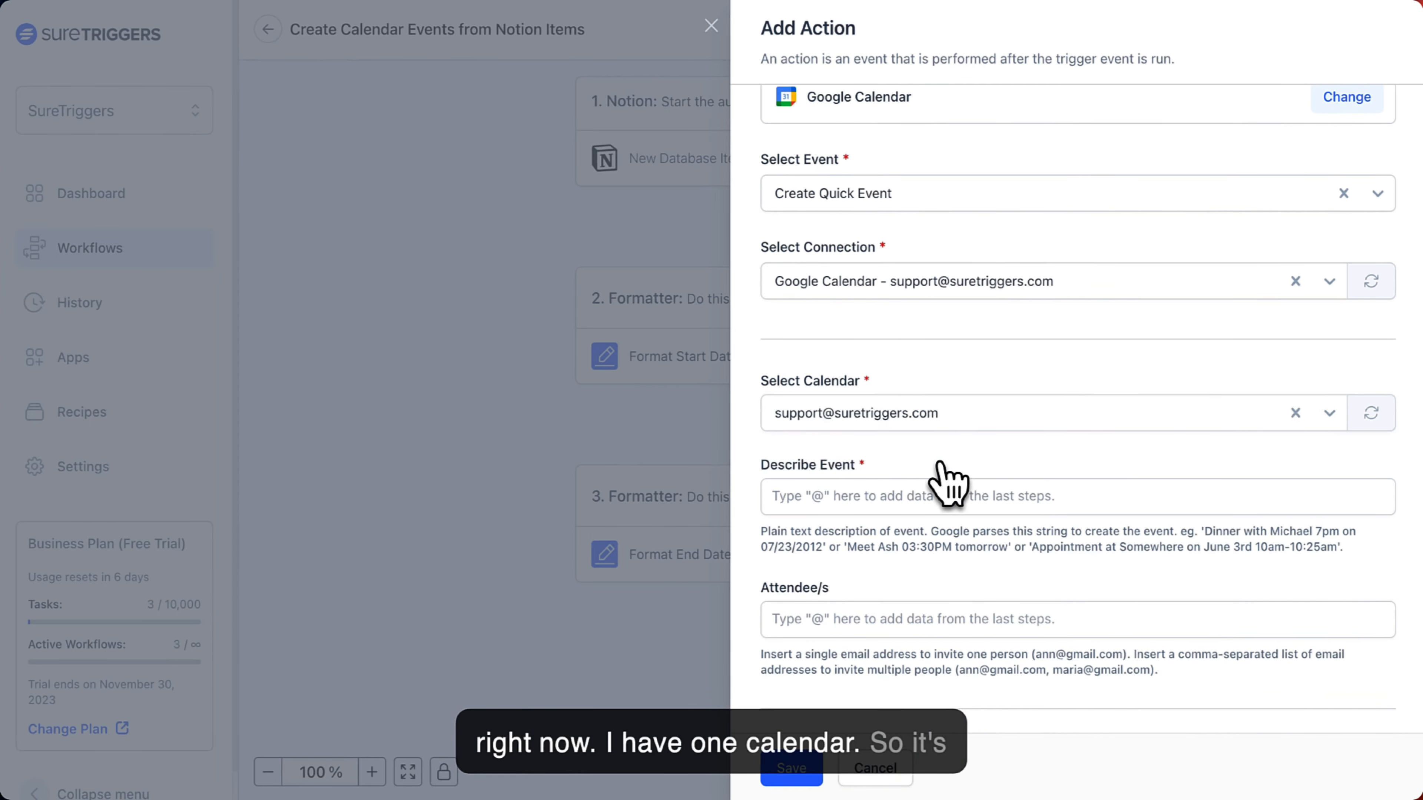
Map Notion's Item Properties Name Title 0 Text Content value into the Describe Event field, searching the data for "title".
{"action": "scroll", "coordinate": [941, 465], "scroll_direction": "down", "scroll_amount": 1}
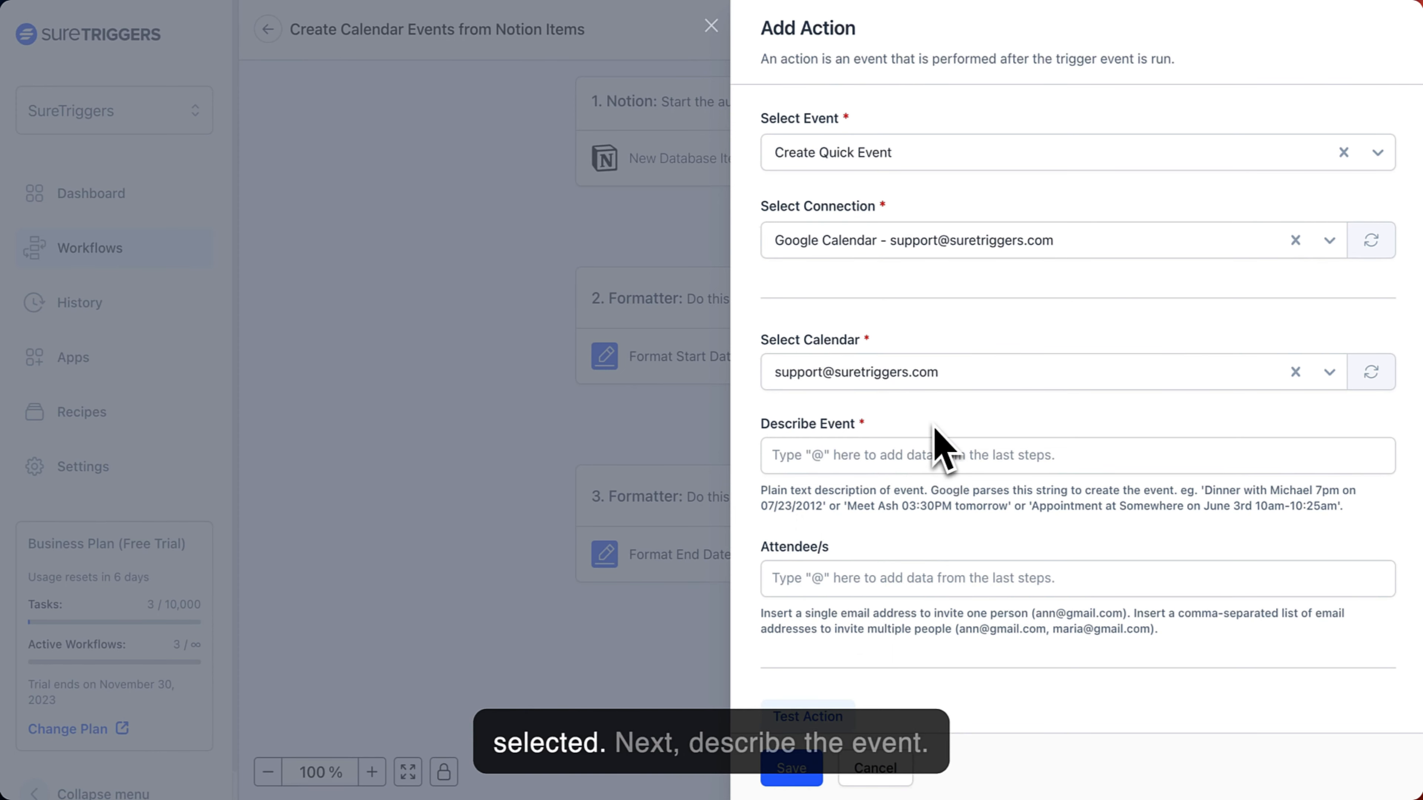
{"action": "scroll", "coordinate": [944, 448], "scroll_direction": "down", "scroll_amount": 1}
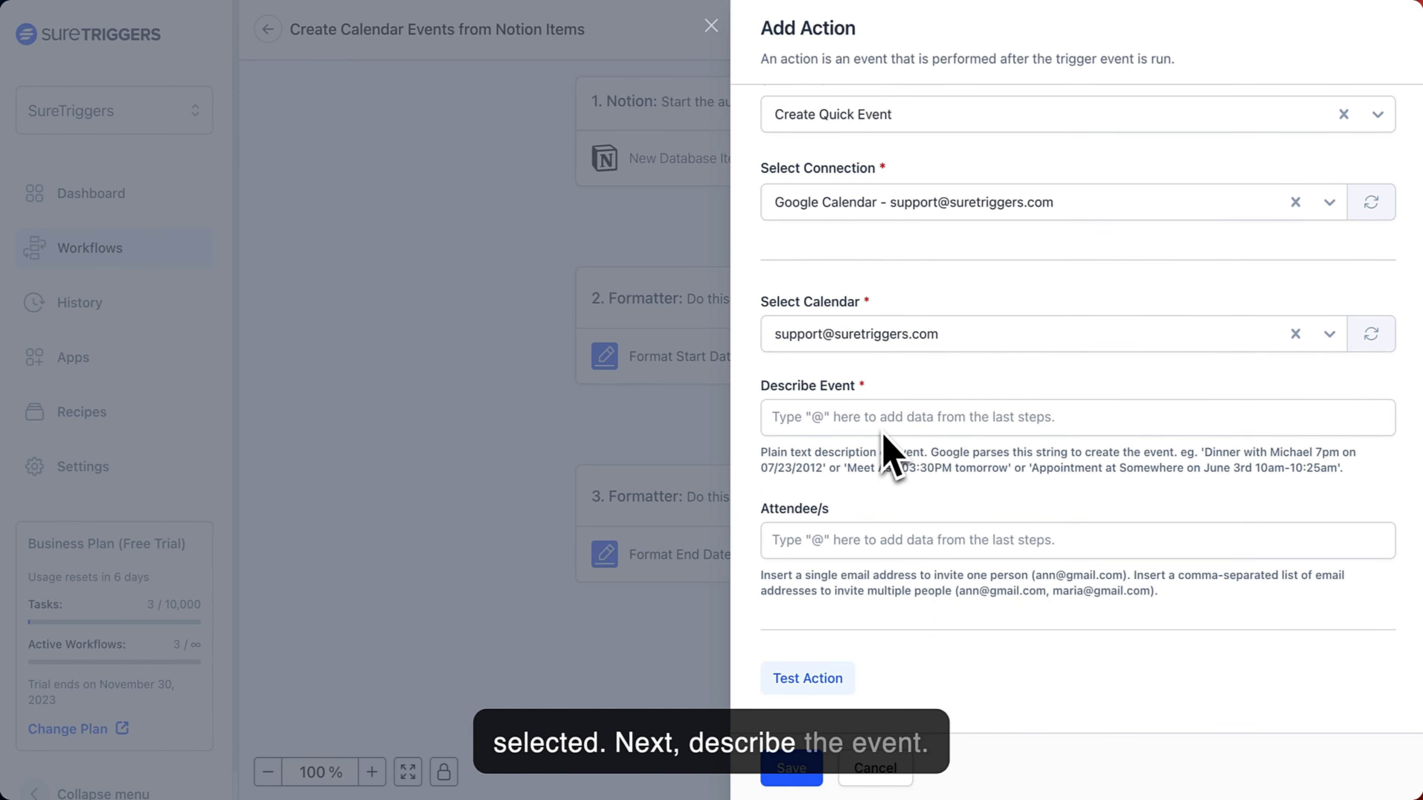
{"action": "double_click", "coordinate": [801, 390]}
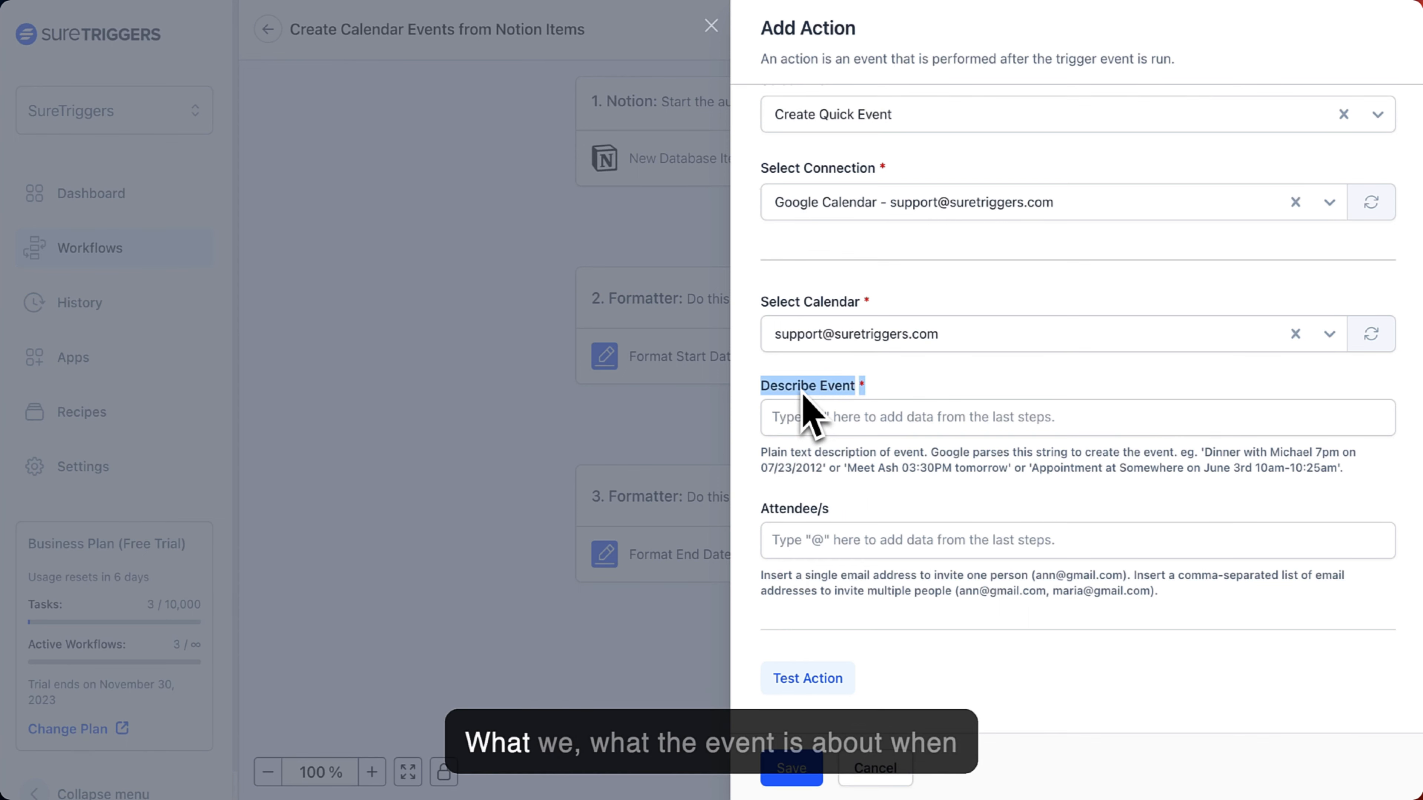
{"action": "double_click", "coordinate": [832, 392]}
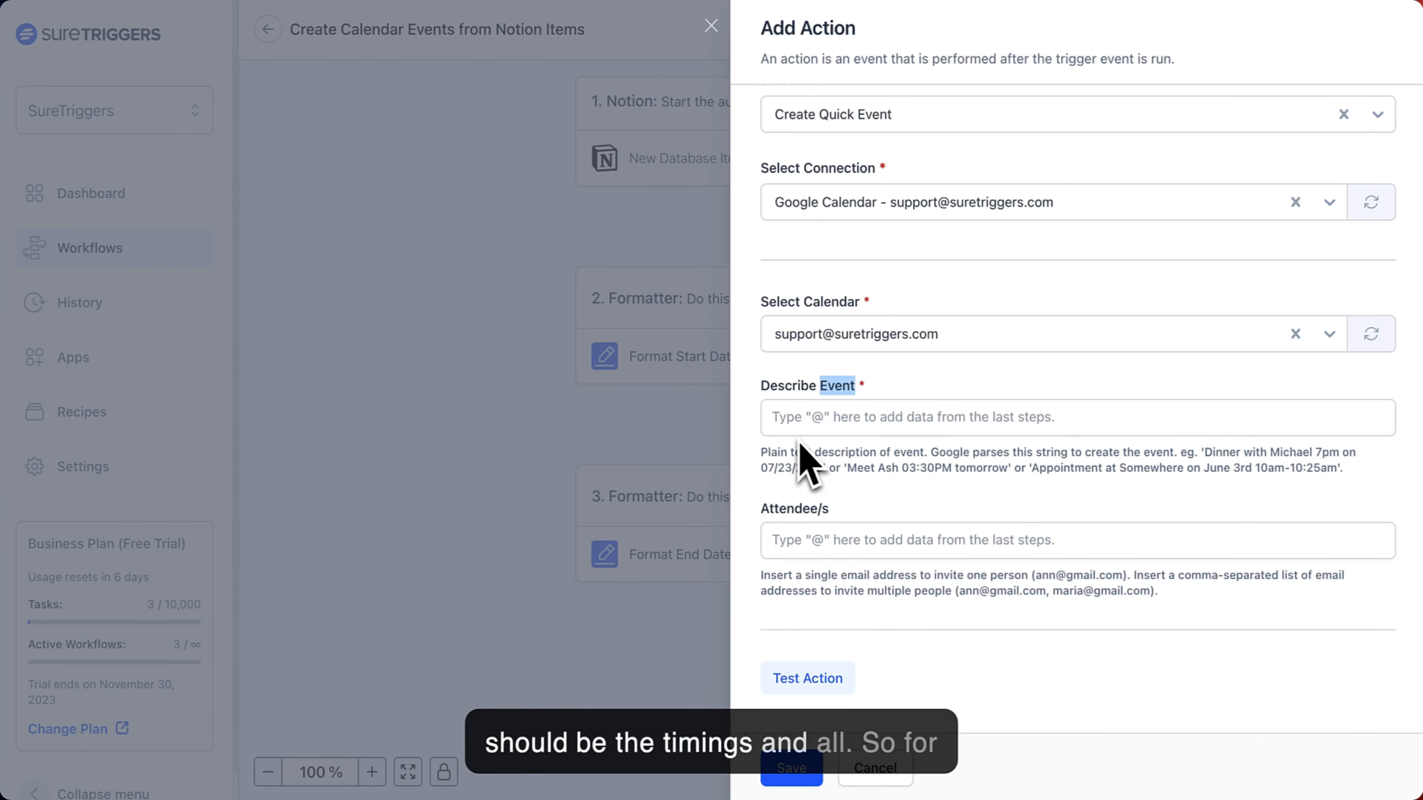
{"action": "left_click", "coordinate": [832, 419]}
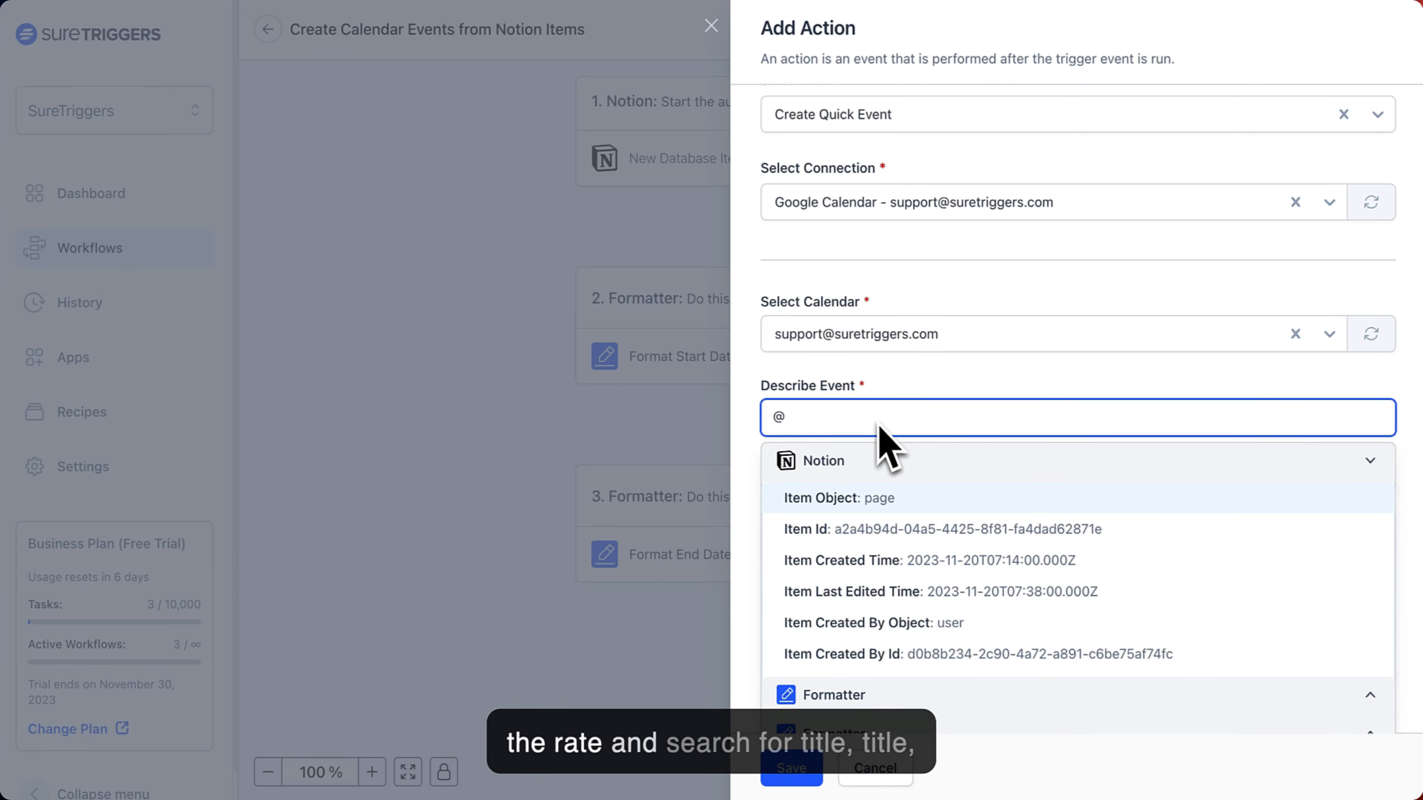
{"action": "type", "text": "tle"}
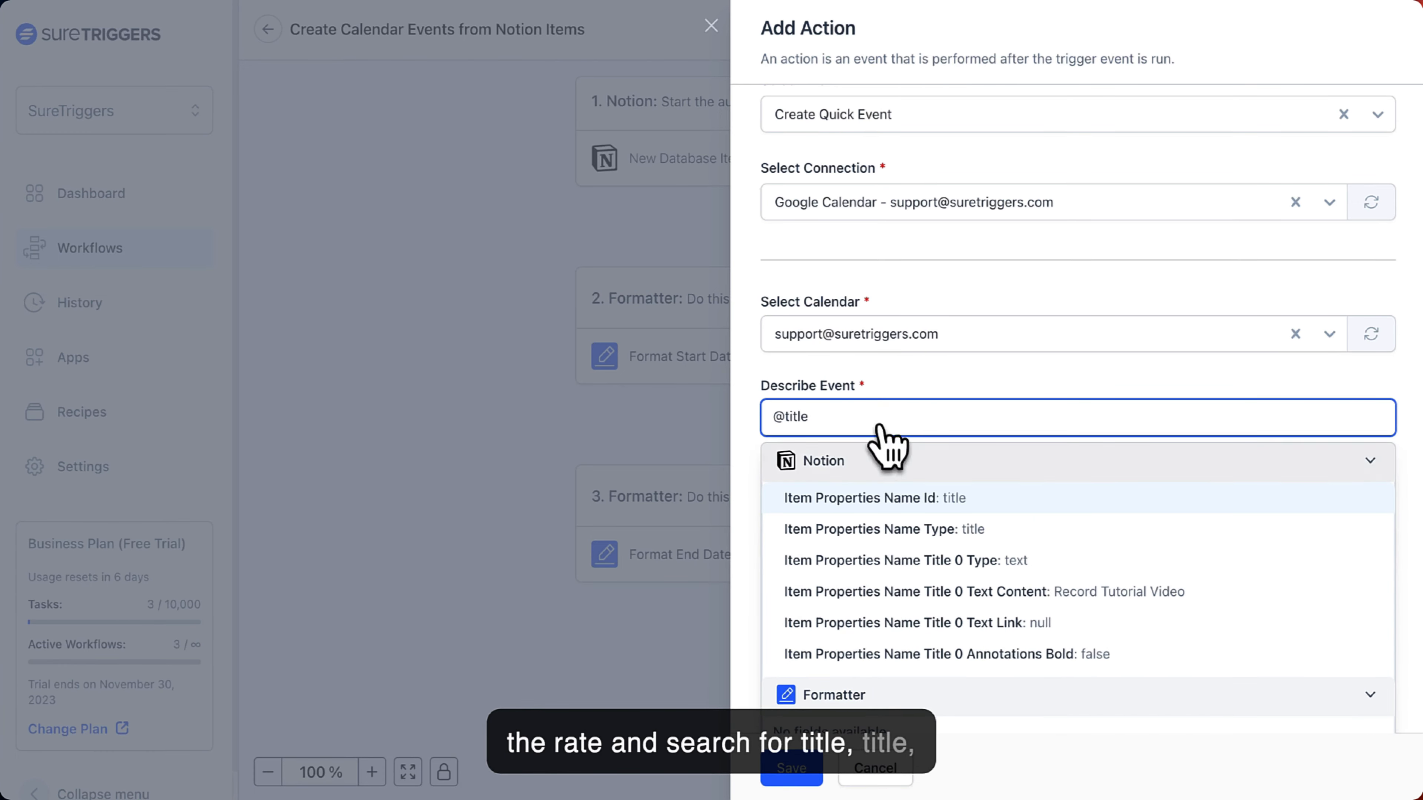
{"action": "left_click", "coordinate": [890, 591]}
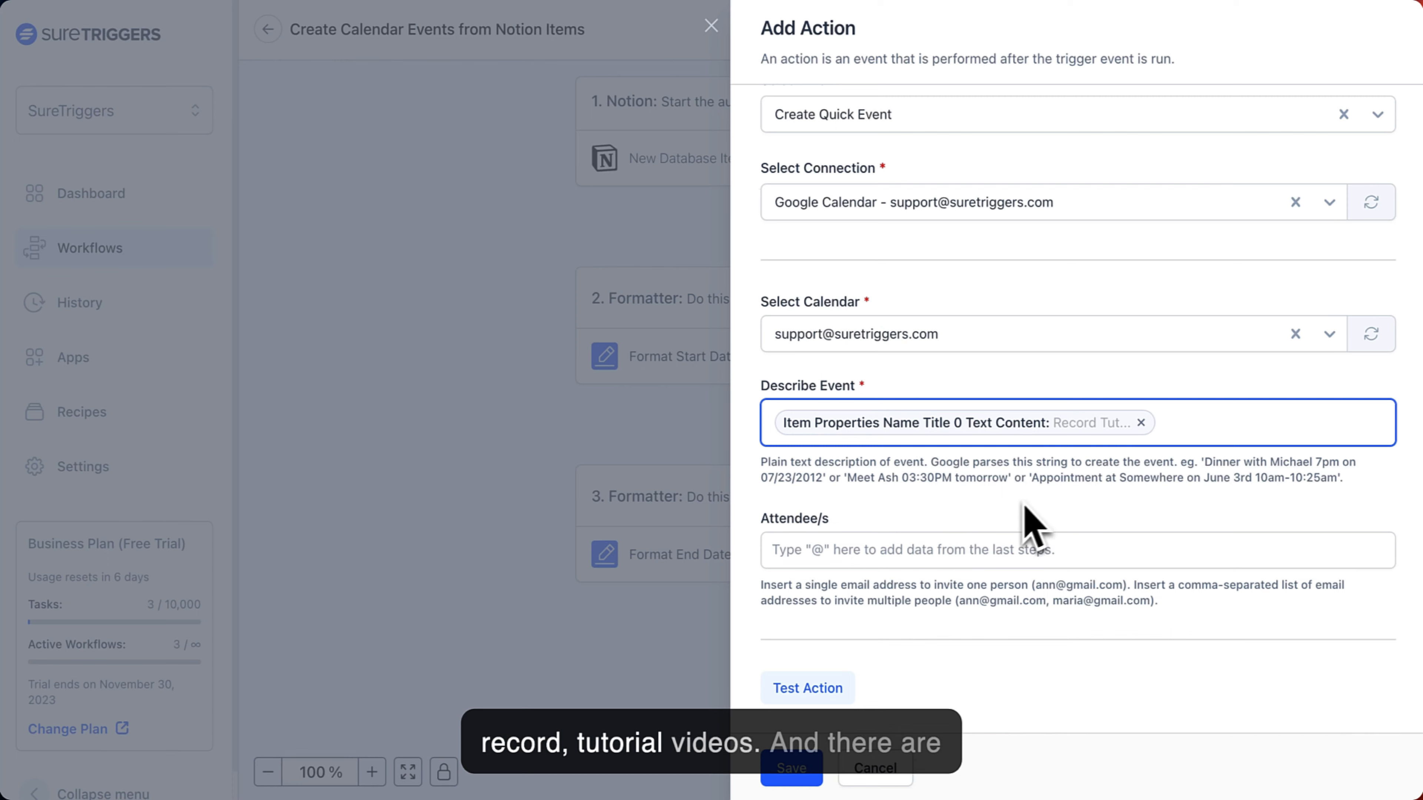
{"action": "left_click", "coordinate": [1002, 506]}
{"action": "triple_click", "coordinate": [963, 483]}
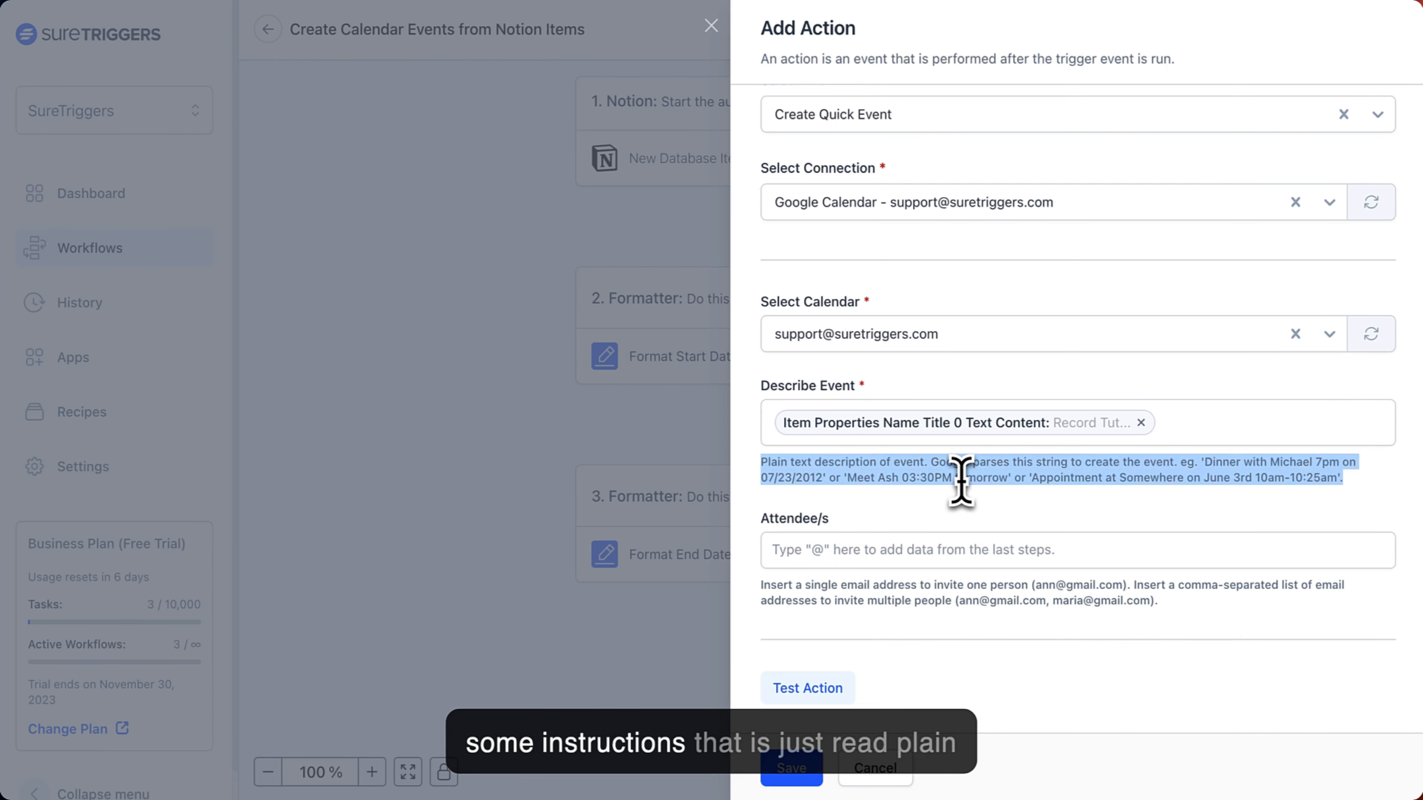
{"action": "left_click", "coordinate": [961, 482]}
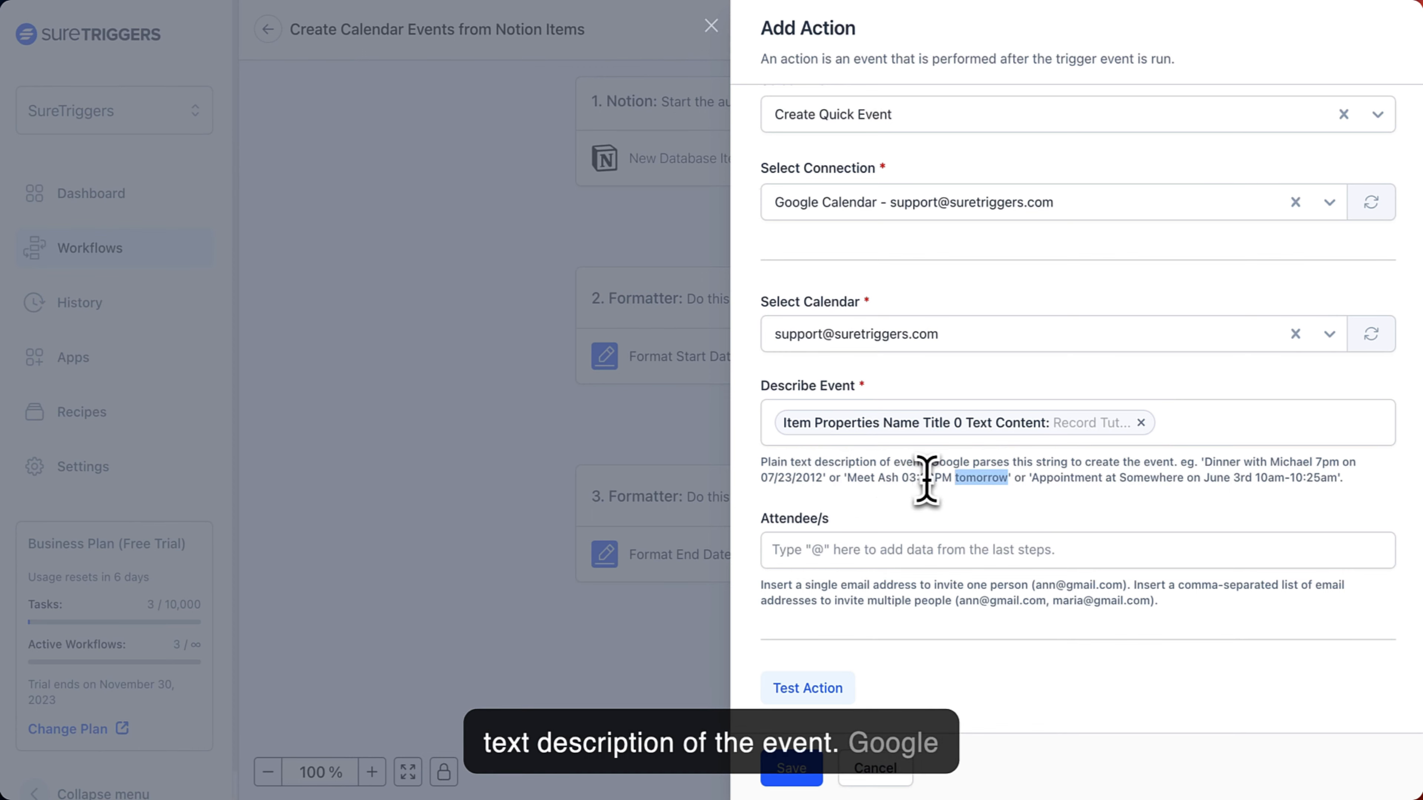
{"action": "left_click", "coordinate": [947, 478]}
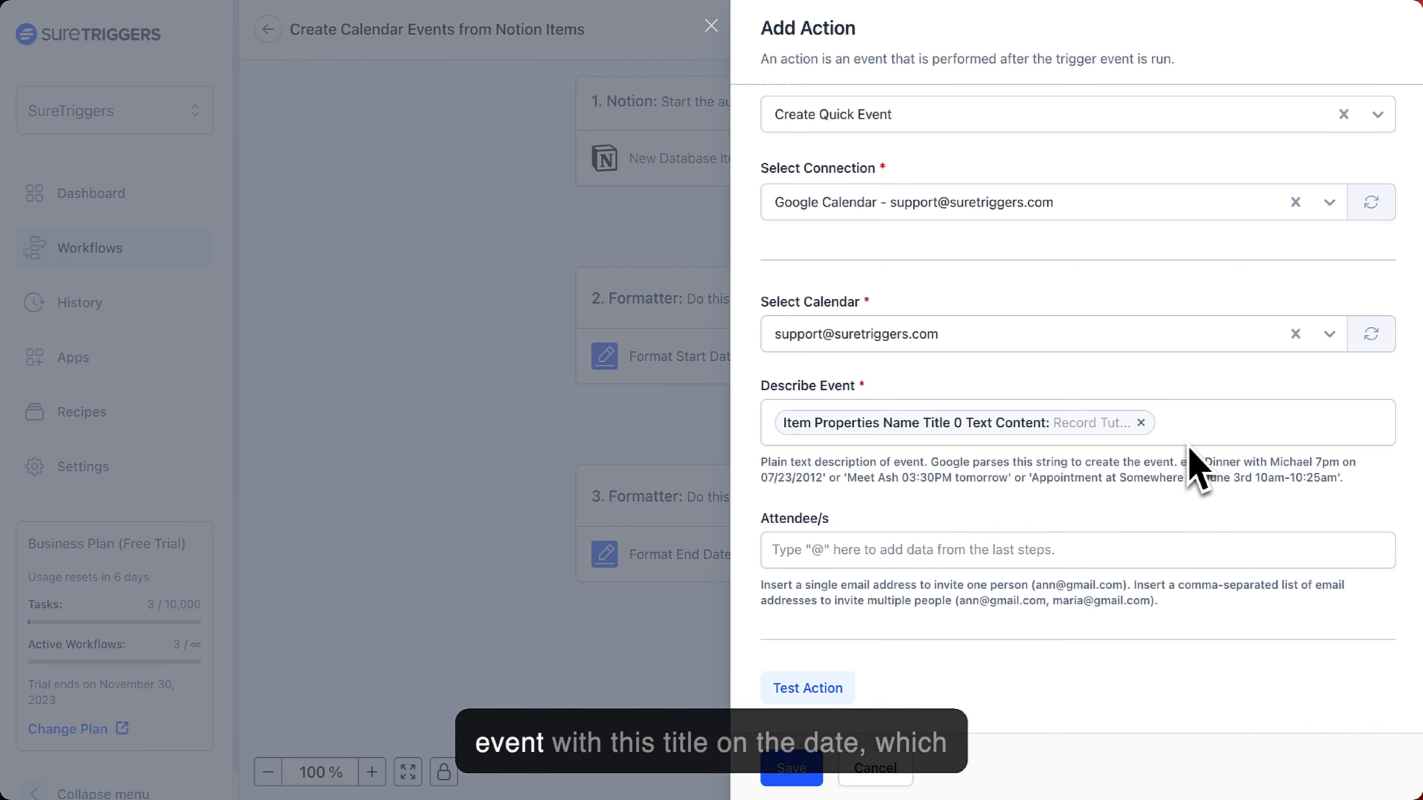
Extend the event description with the Format Start Date result, the word "to" and the Format End Date result.
{"action": "left_click", "coordinate": [1043, 424]}
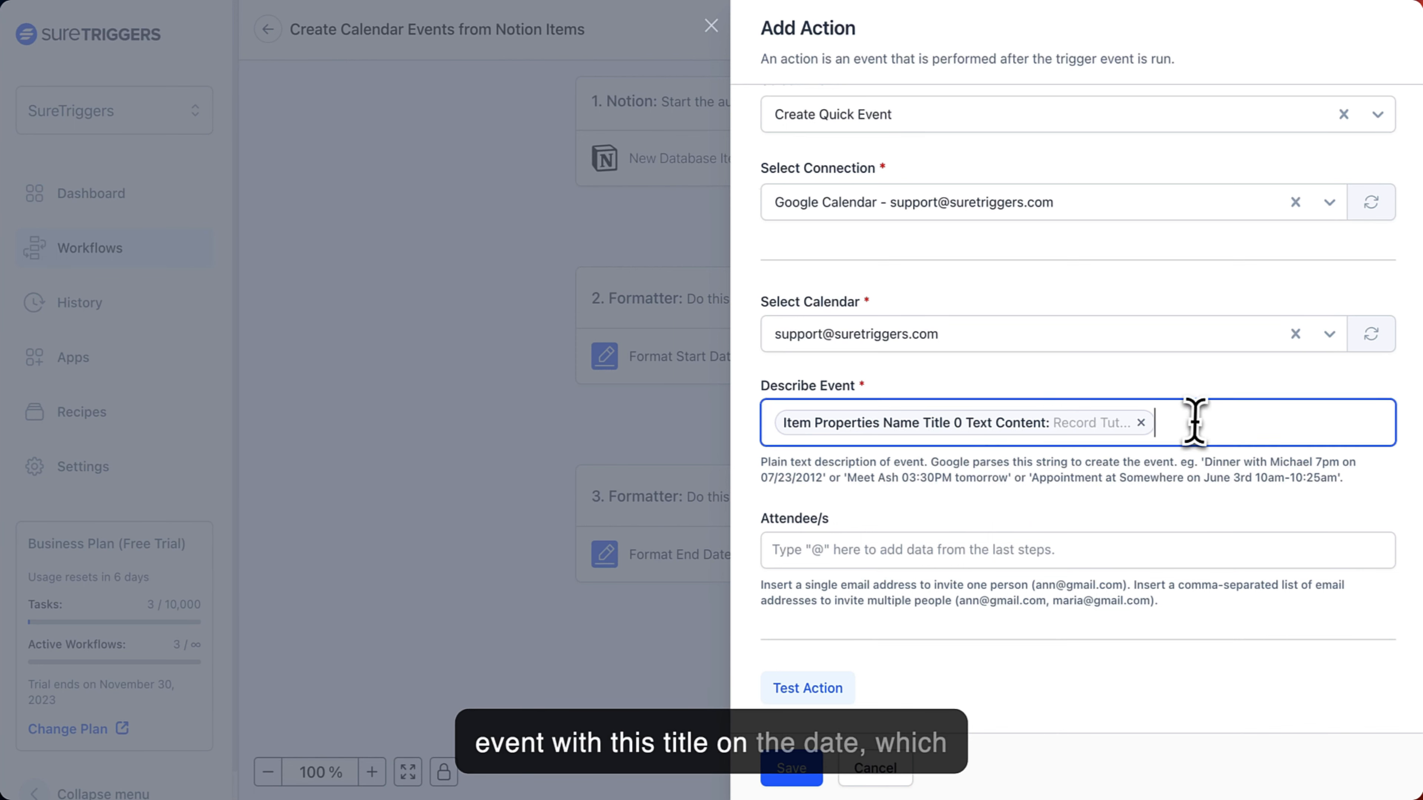
{"action": "type", "text": "@st"}
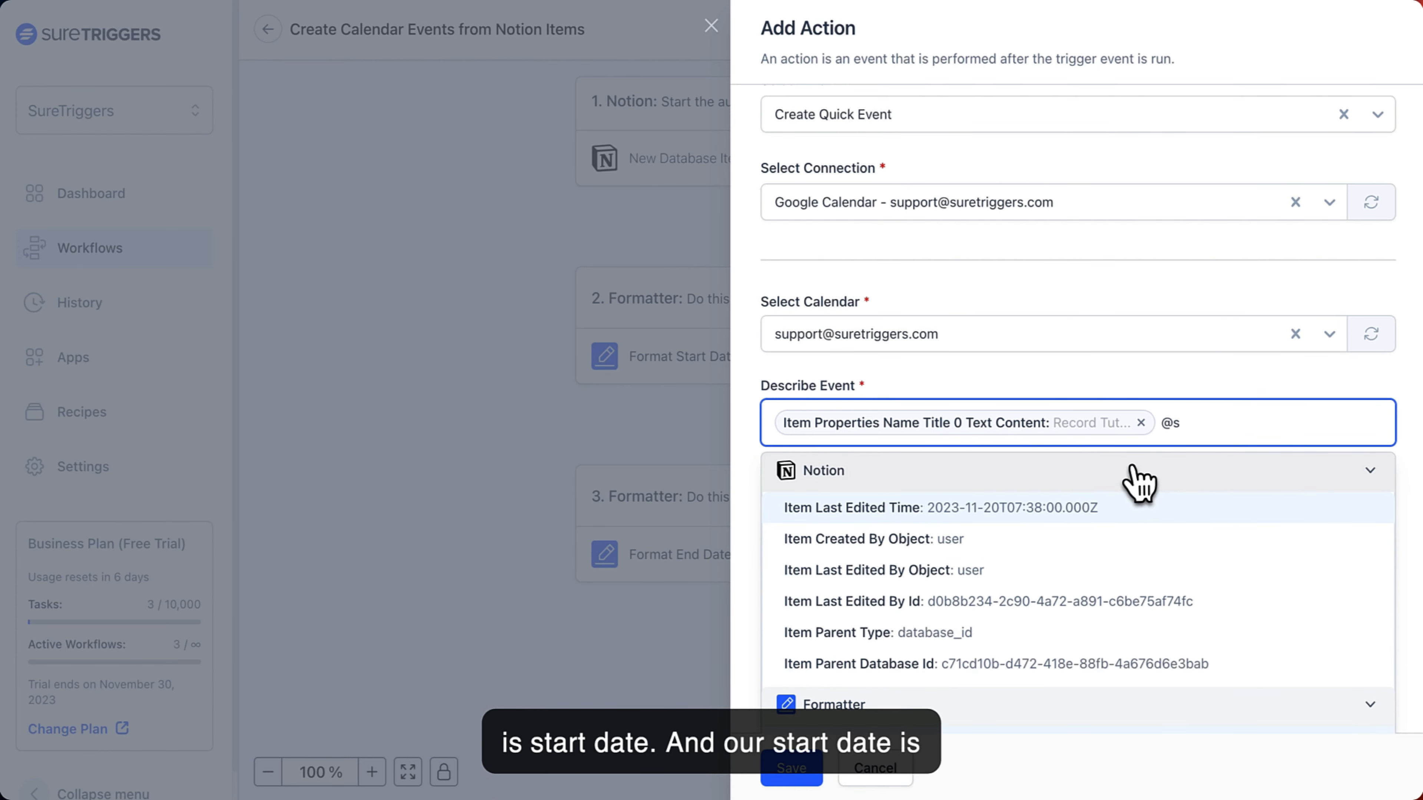
{"action": "left_click", "coordinate": [1045, 476]}
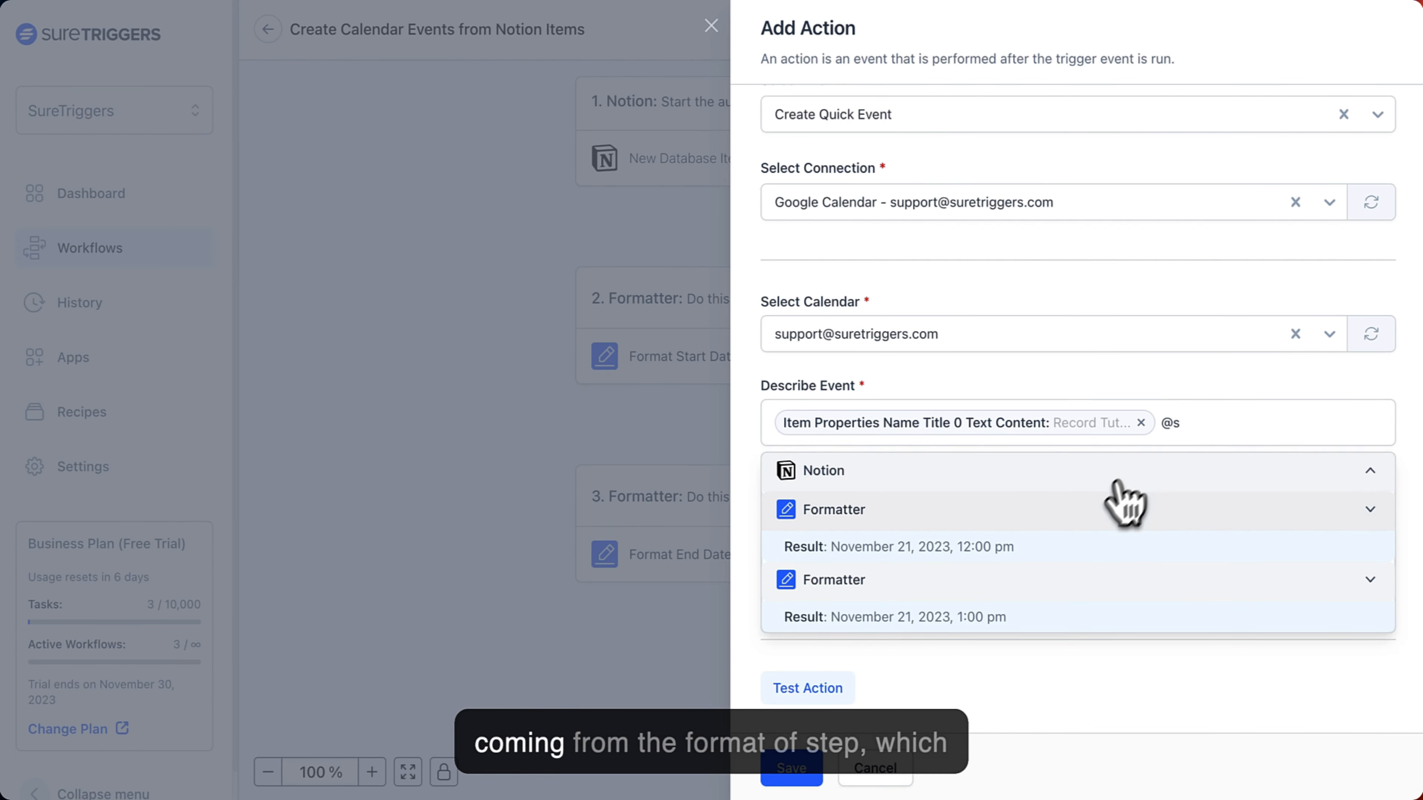
{"action": "left_click", "coordinate": [893, 549]}
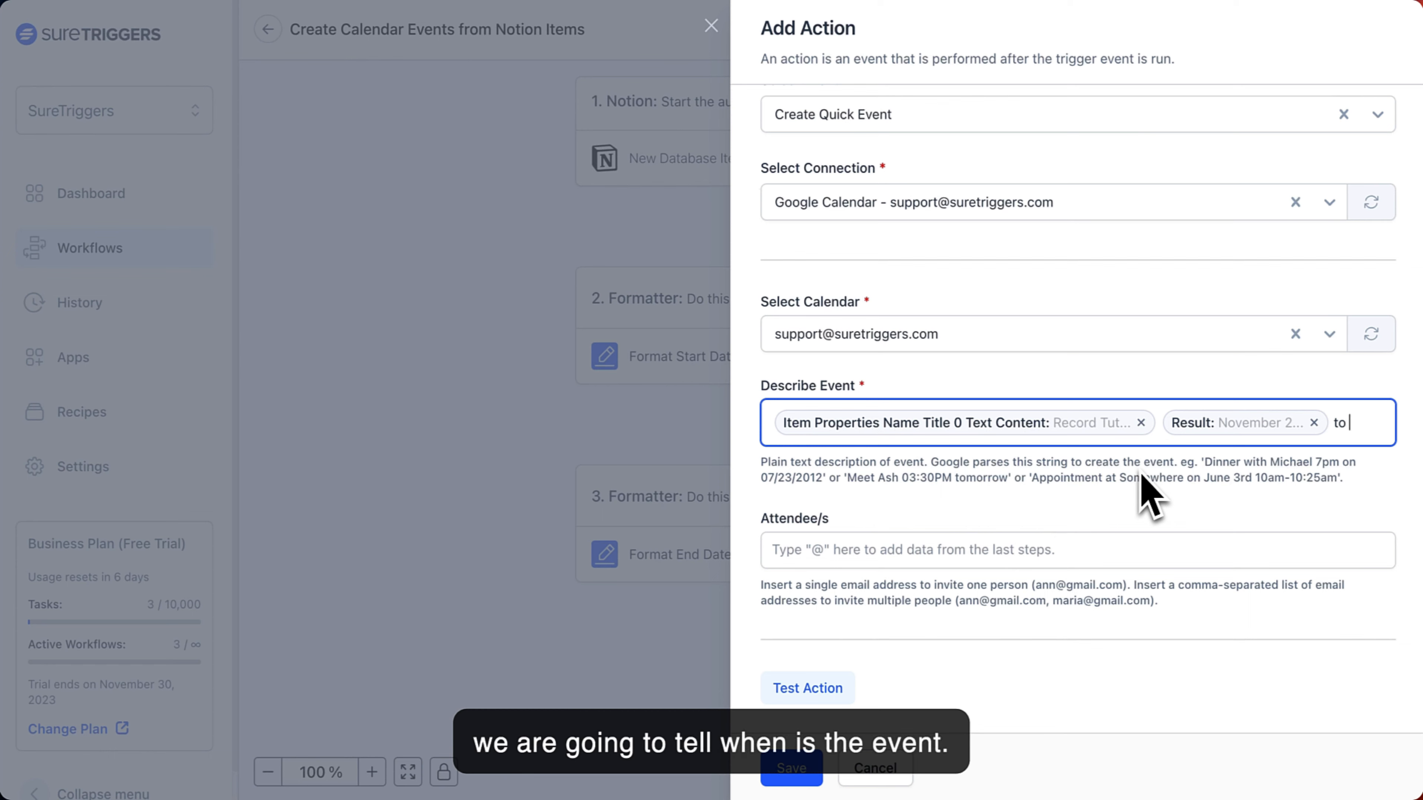
{"action": "left_click", "coordinate": [1015, 476]}
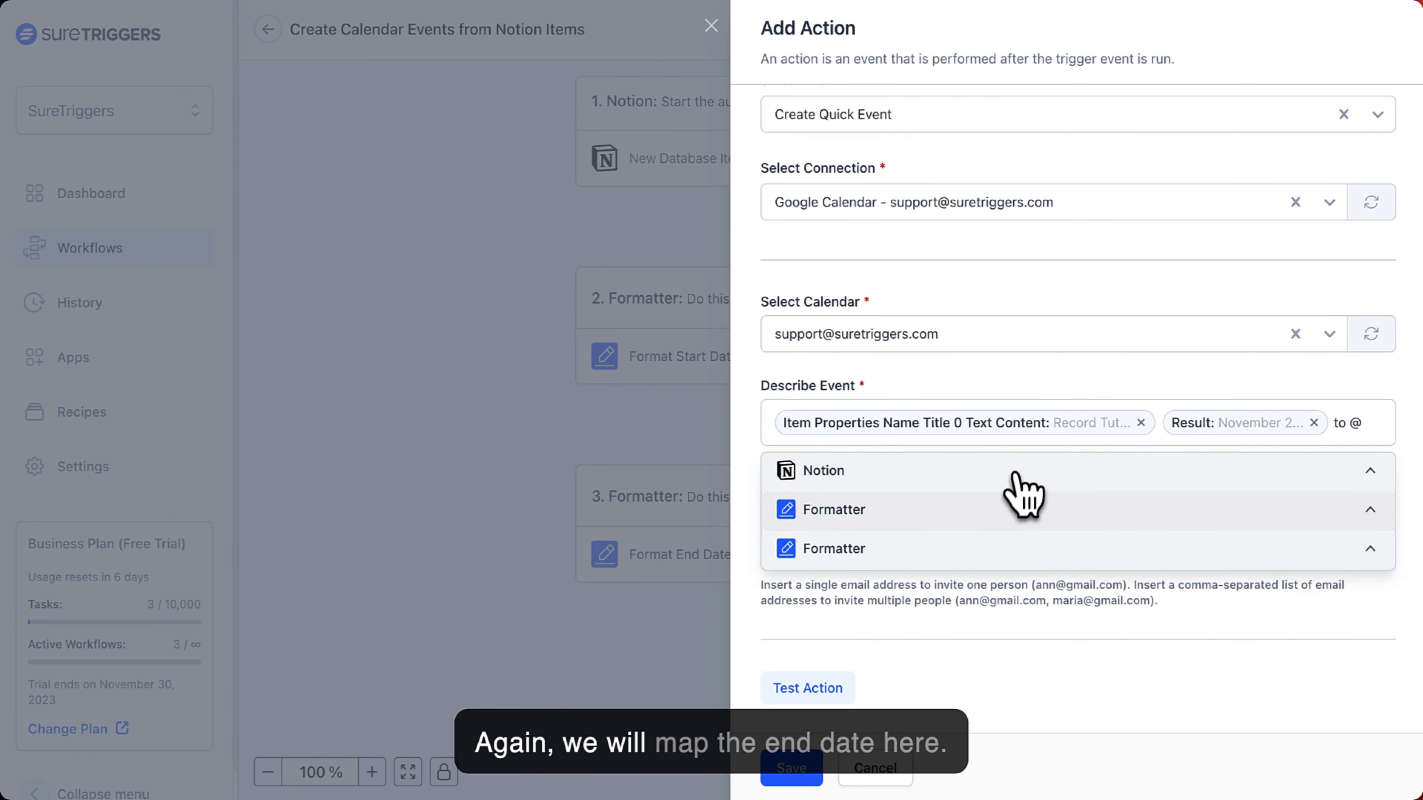
{"action": "left_click", "coordinate": [988, 548]}
{"action": "left_click", "coordinate": [987, 583]}
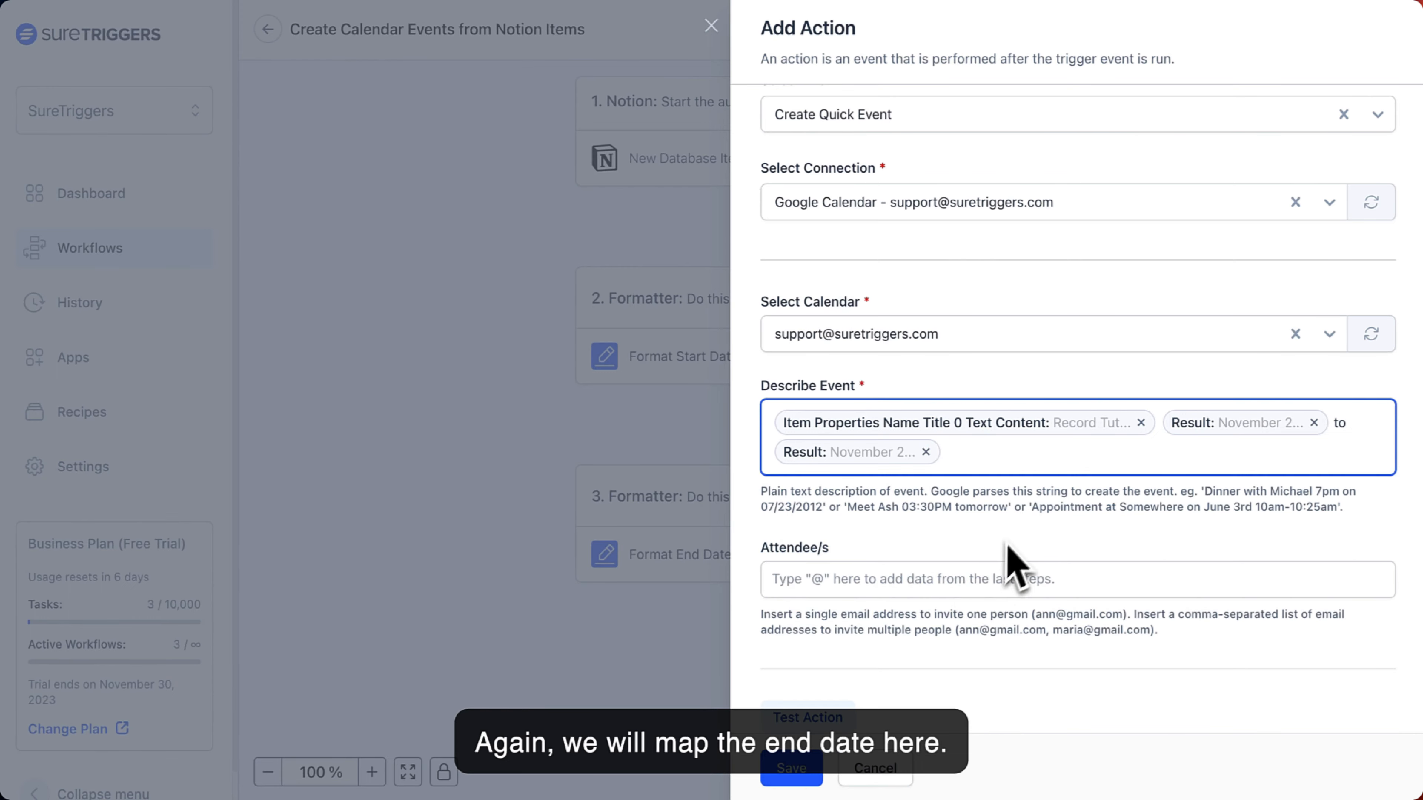
Leave the attendees empty and test the Google Calendar action.
{"action": "scroll", "coordinate": [1016, 554], "scroll_direction": "down", "scroll_amount": 2}
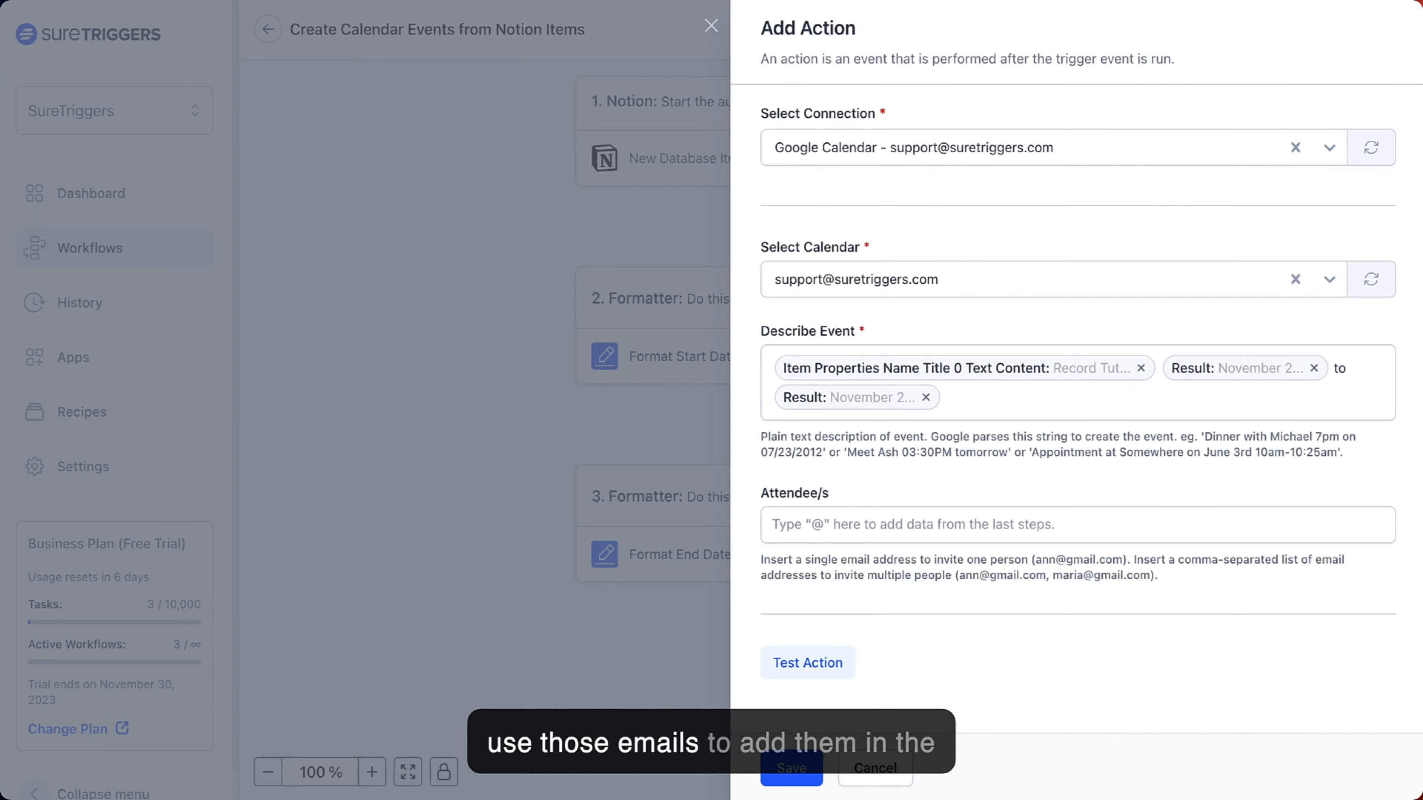
{"action": "left_click", "coordinate": [863, 533]}
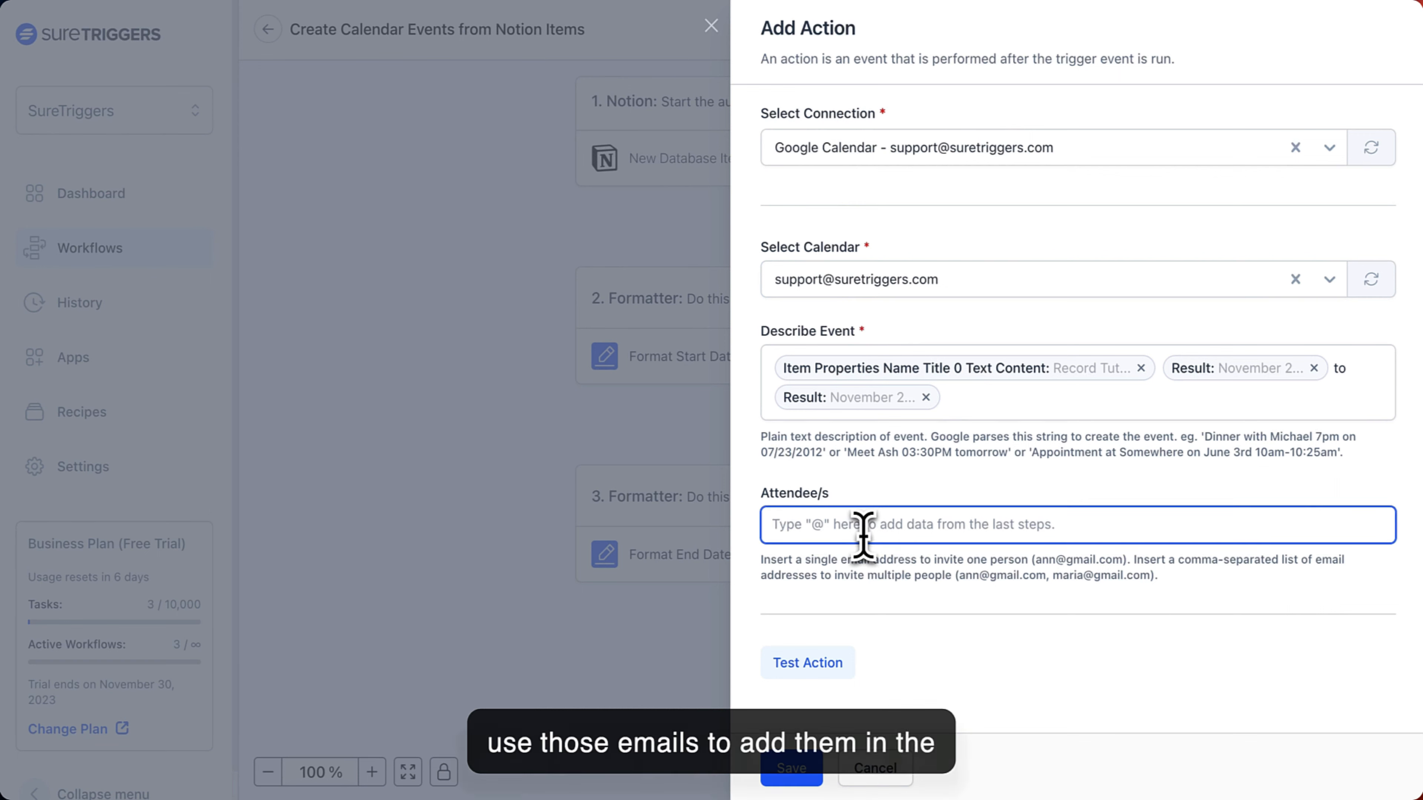
{"action": "left_click", "coordinate": [885, 561]}
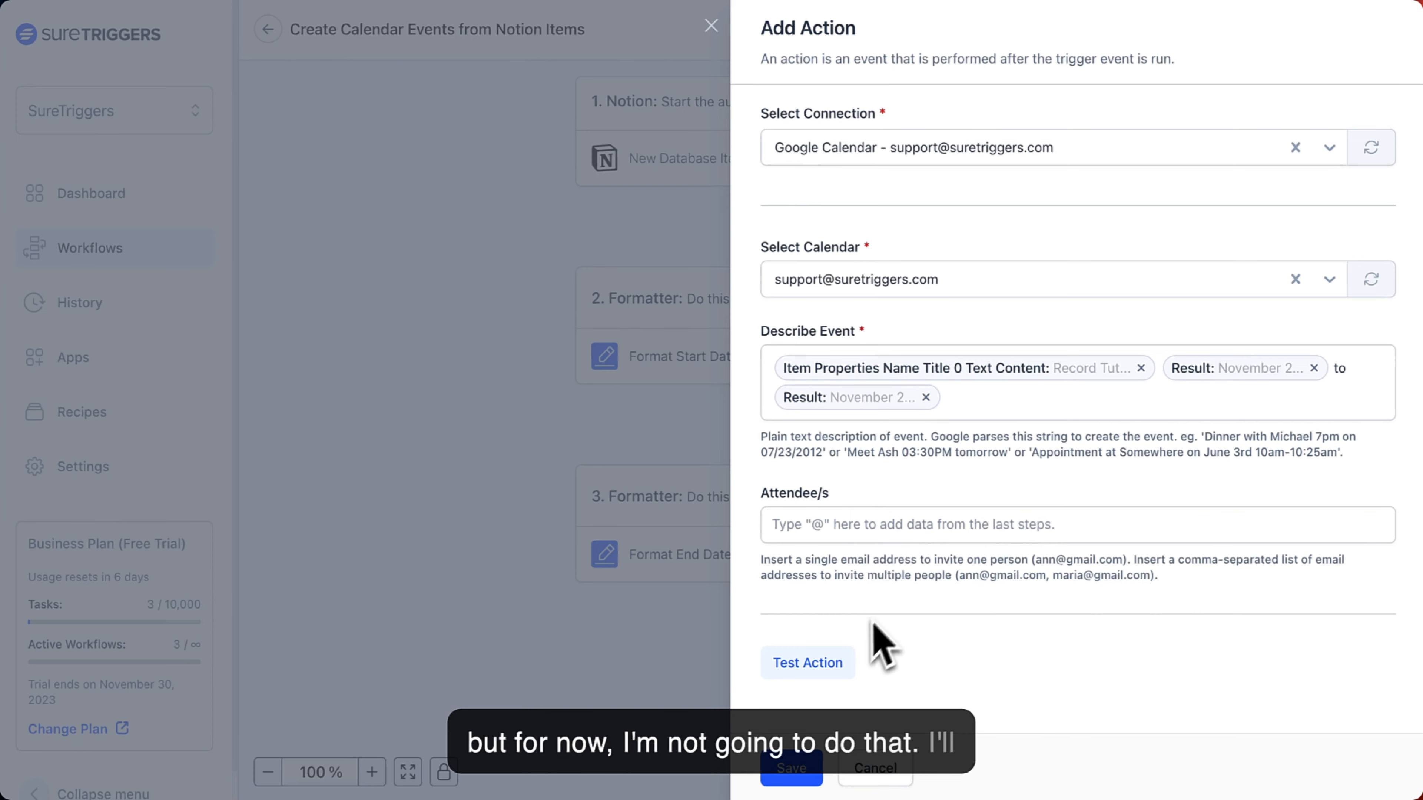
{"action": "left_click", "coordinate": [820, 669]}
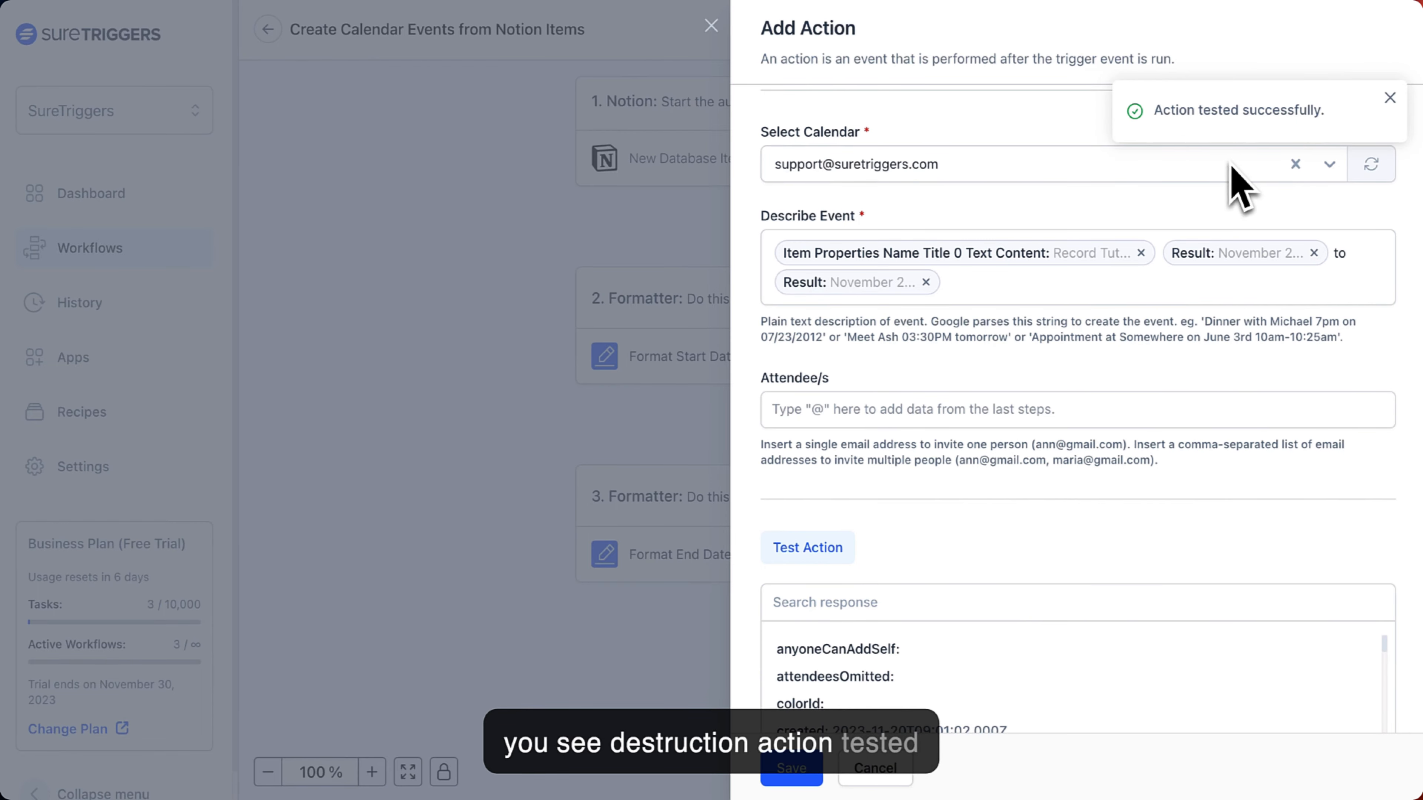
{"action": "scroll", "coordinate": [941, 606], "scroll_direction": "down", "scroll_amount": 2}
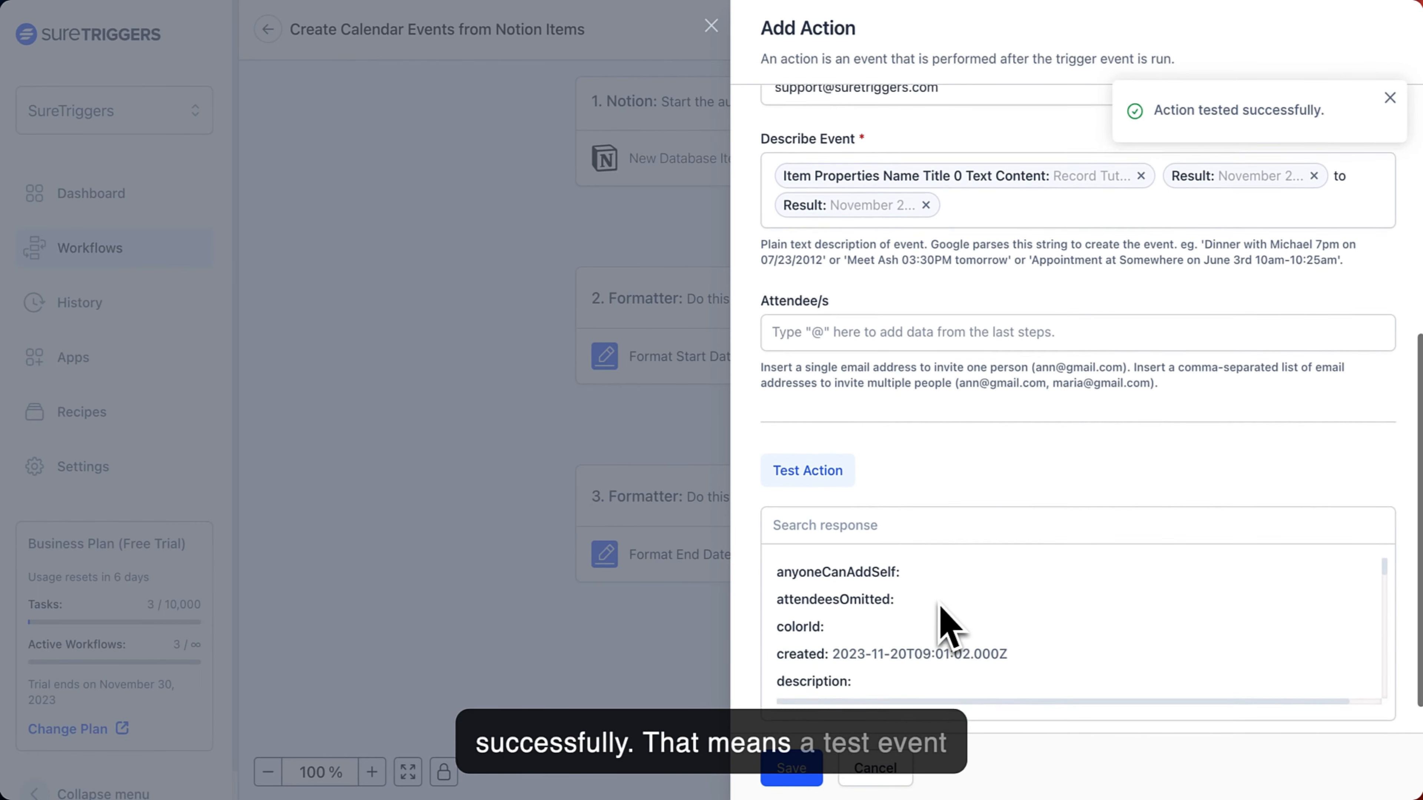
{"action": "scroll", "coordinate": [941, 622], "scroll_direction": "up", "scroll_amount": 5}
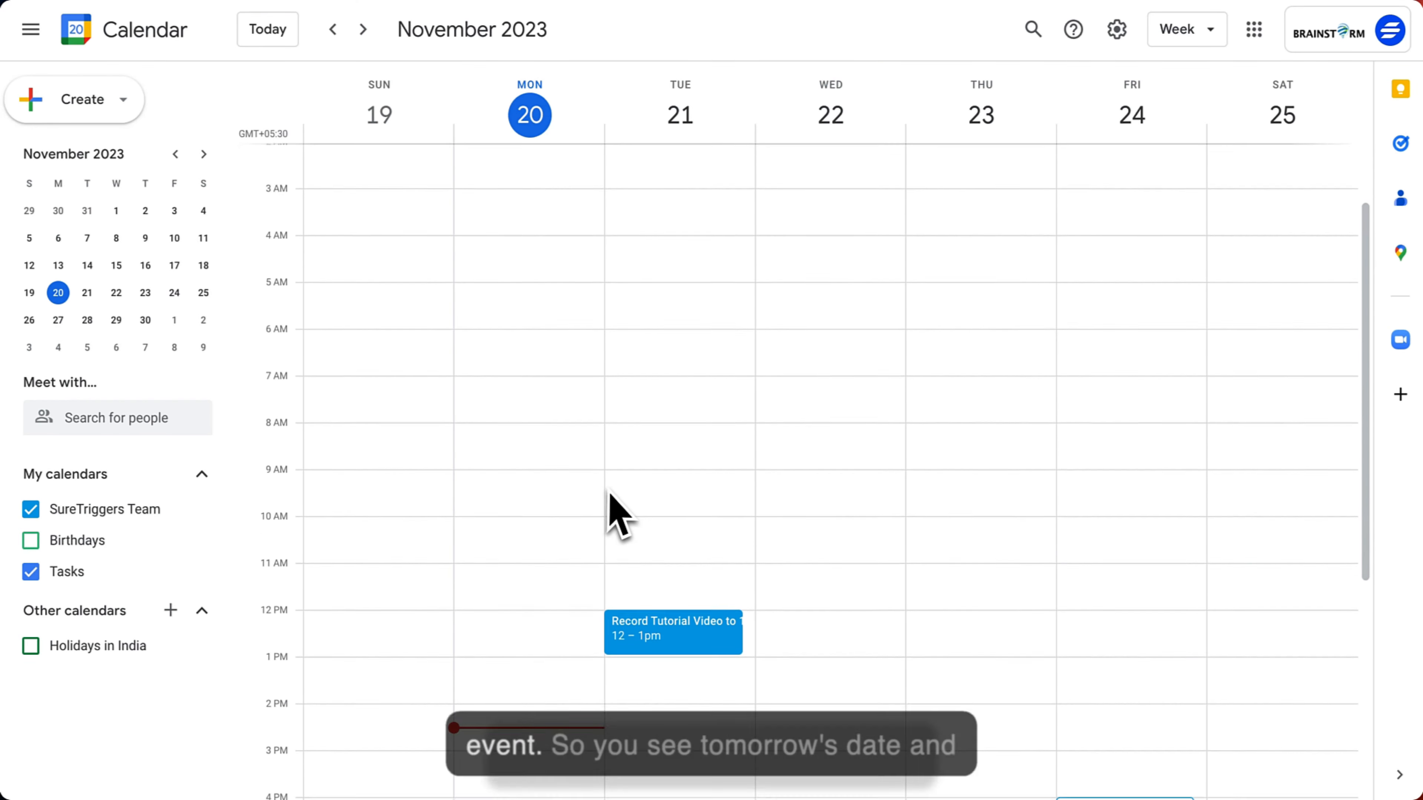
Switch to Google Calendar and check the title and time of the Record Tutorial Video event on November 21.
{"action": "scroll", "coordinate": [613, 505], "scroll_direction": "down", "scroll_amount": 3}
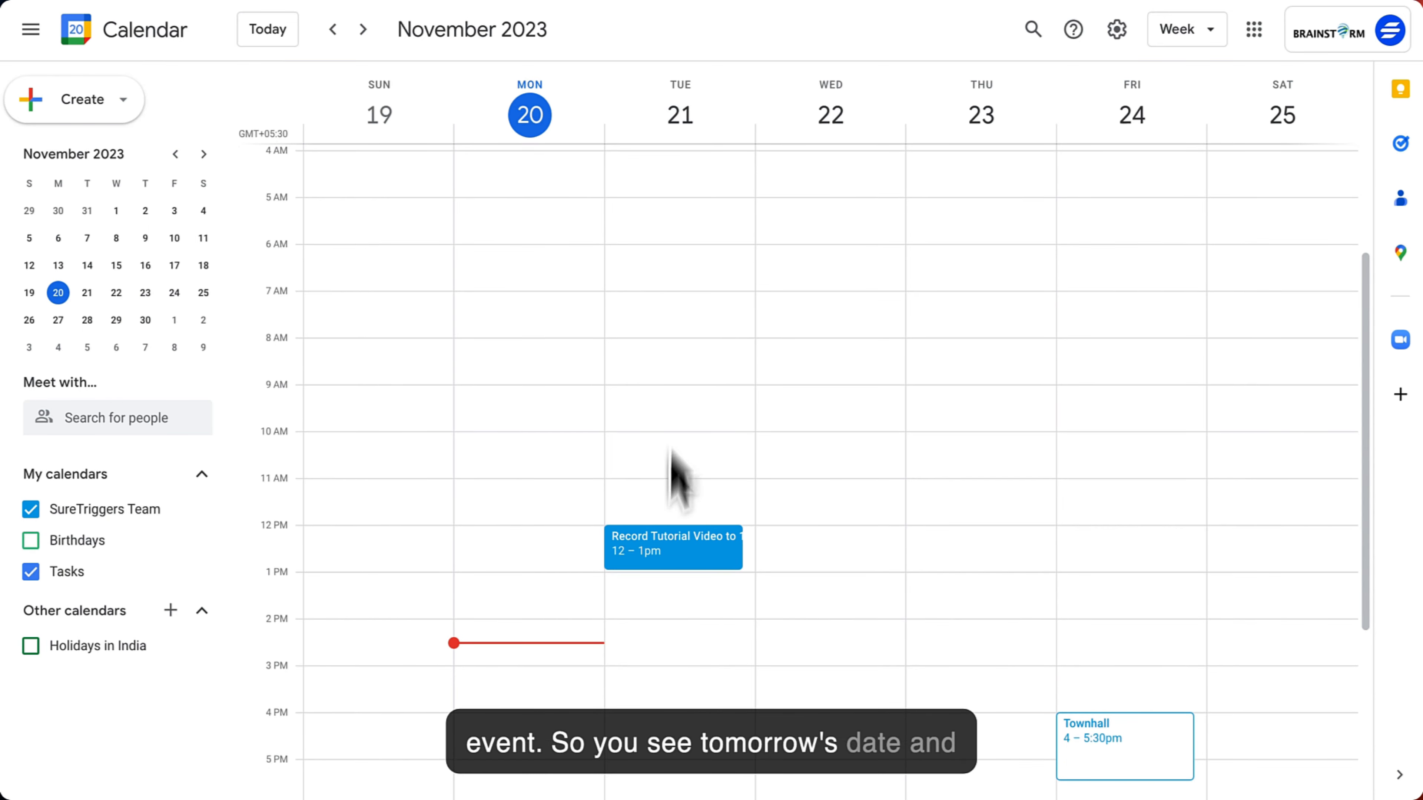
{"action": "left_click", "coordinate": [679, 570]}
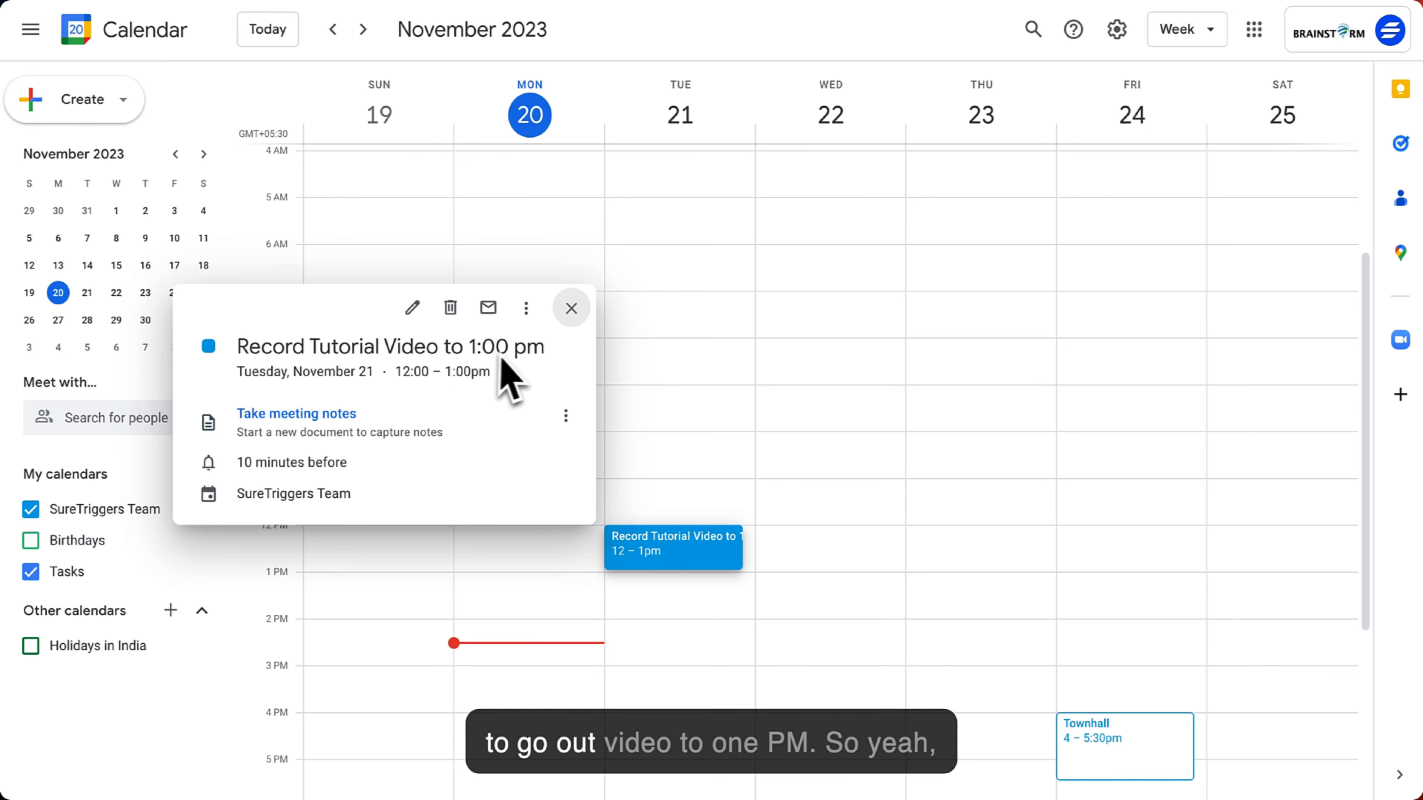
{"action": "left_click", "coordinate": [627, 334]}
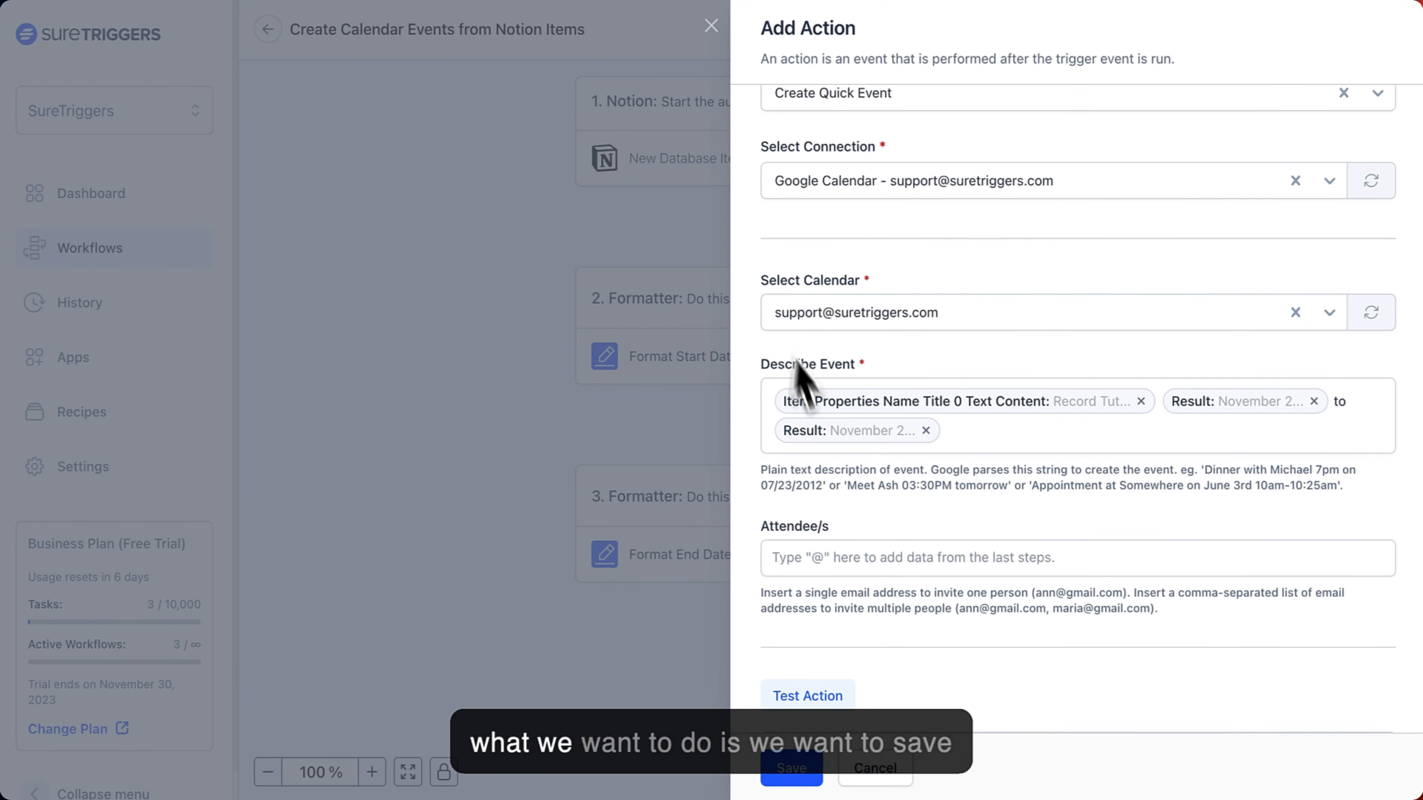
Return to SureTriggers, save the Google Calendar action and publish the workflow.
{"action": "scroll", "coordinate": [796, 415], "scroll_direction": "down", "scroll_amount": 5}
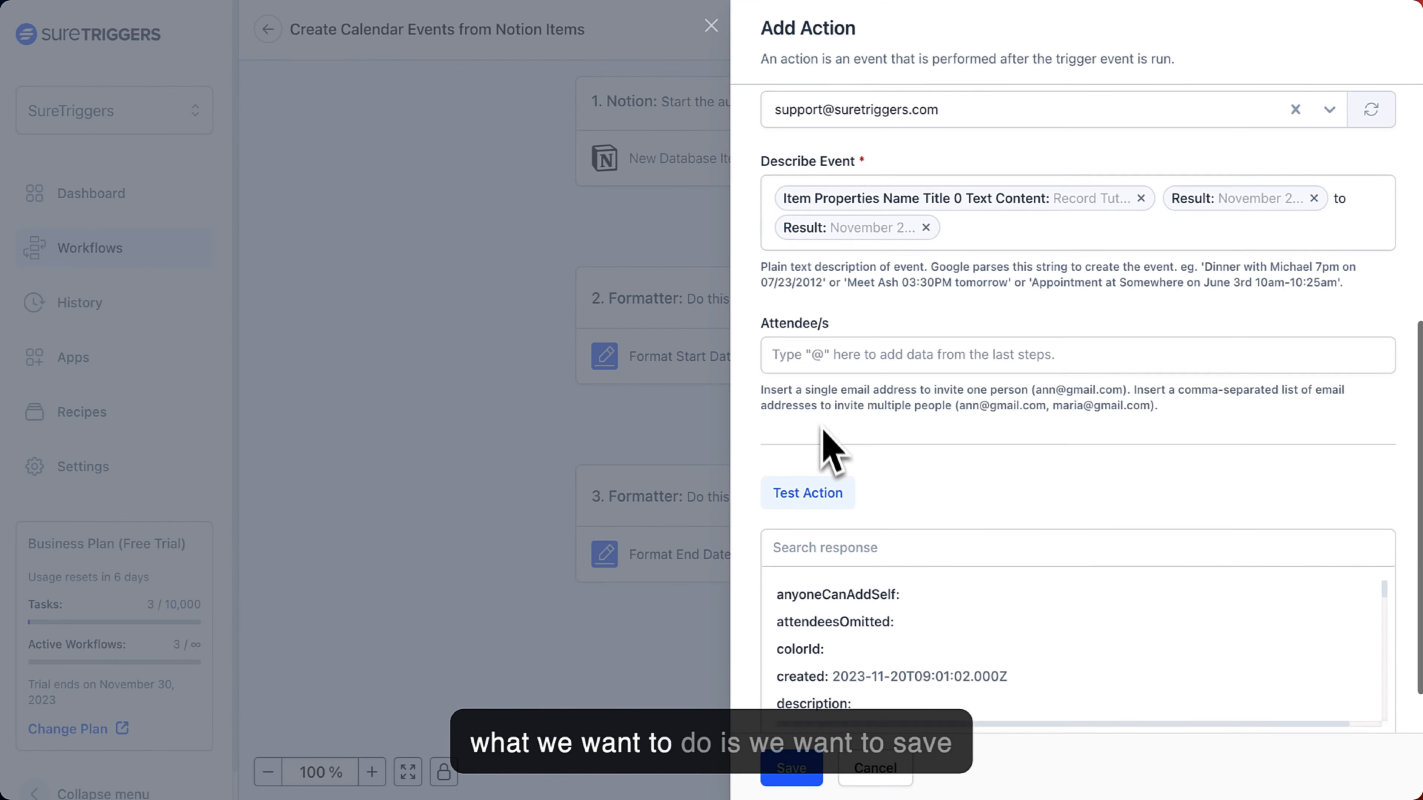
{"action": "scroll", "coordinate": [901, 628], "scroll_direction": "down", "scroll_amount": 3}
{"action": "left_click", "coordinate": [807, 768]}
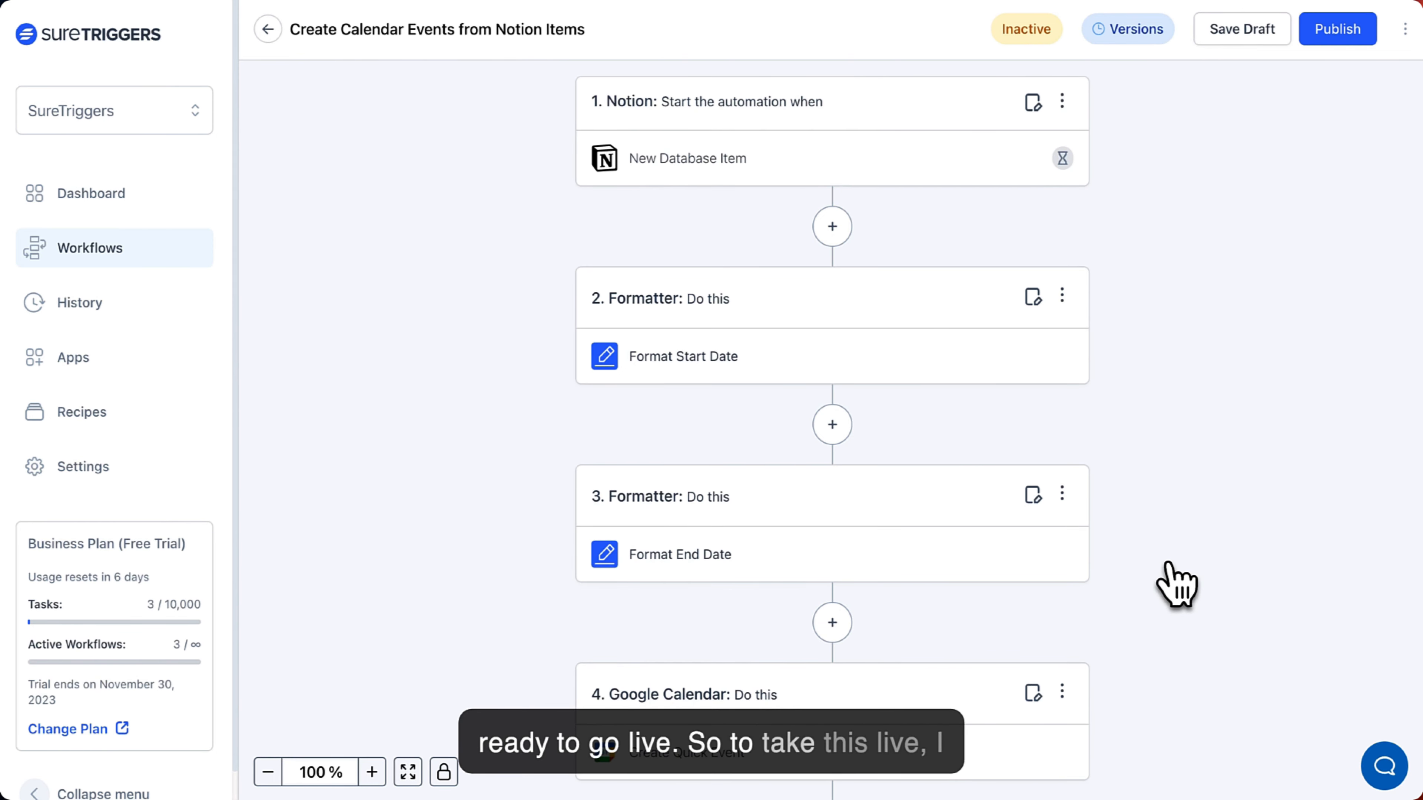
{"action": "left_click", "coordinate": [1337, 29]}
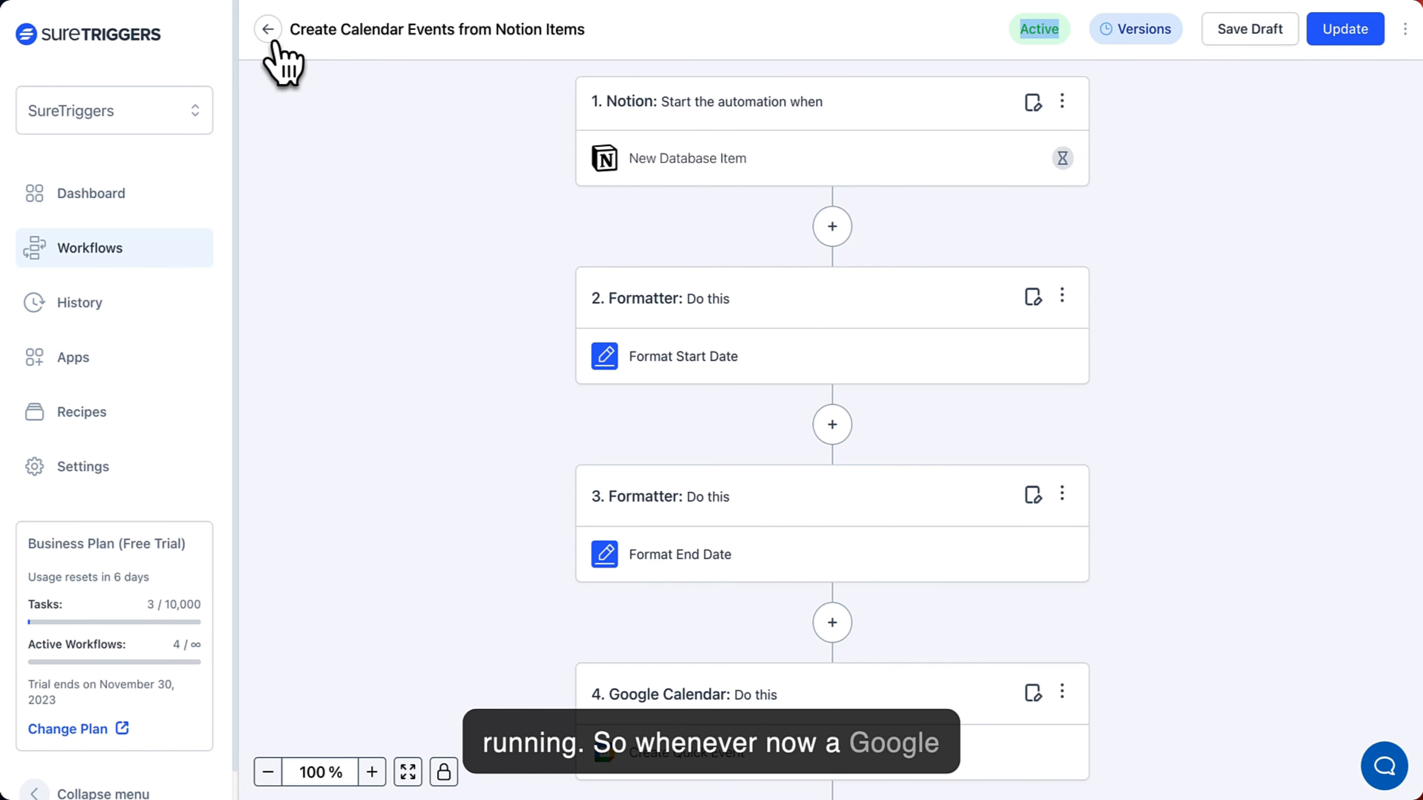
Exit the workflow editor, then close the open Record Tutorial Video item in Notion's Task List.
{"action": "left_click", "coordinate": [268, 31]}
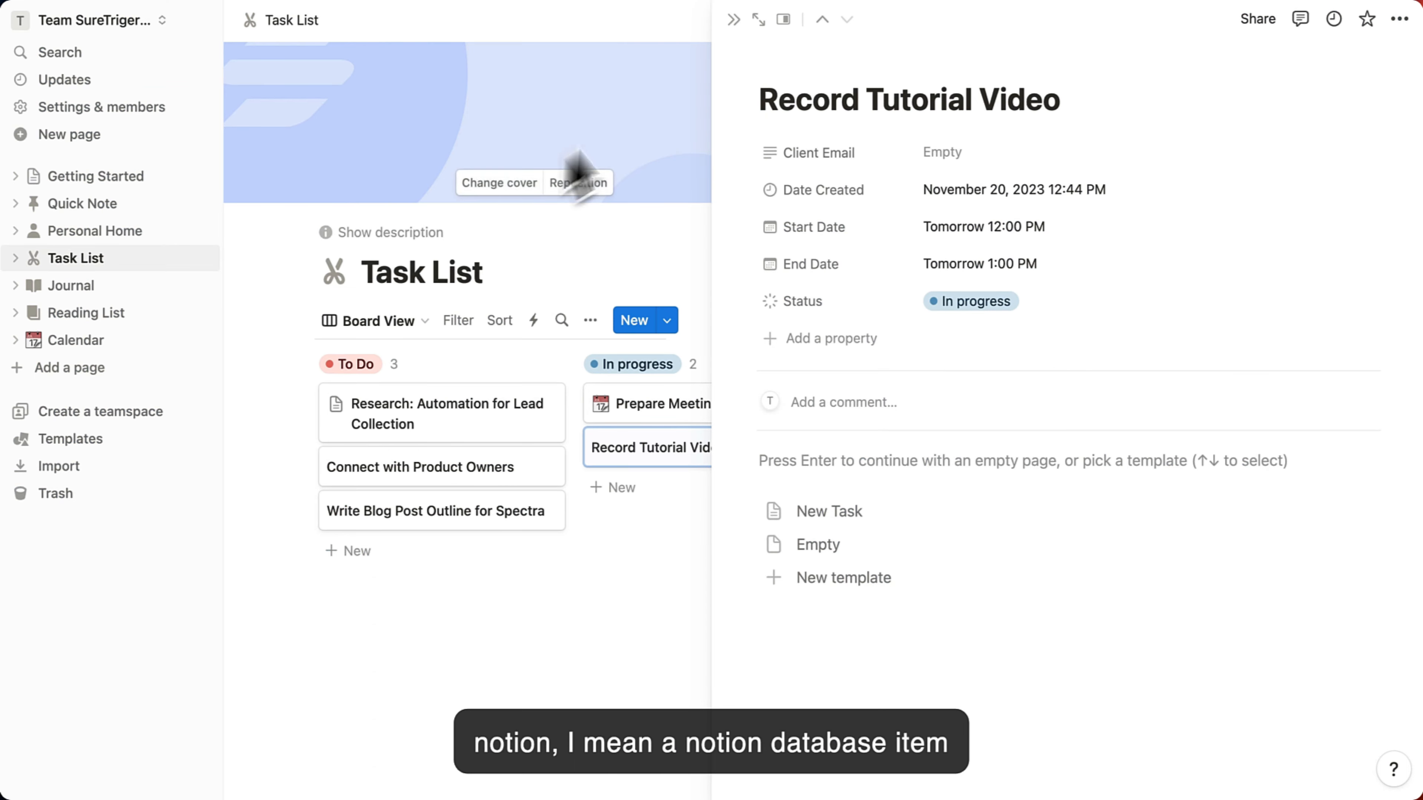
{"action": "left_click", "coordinate": [732, 20]}
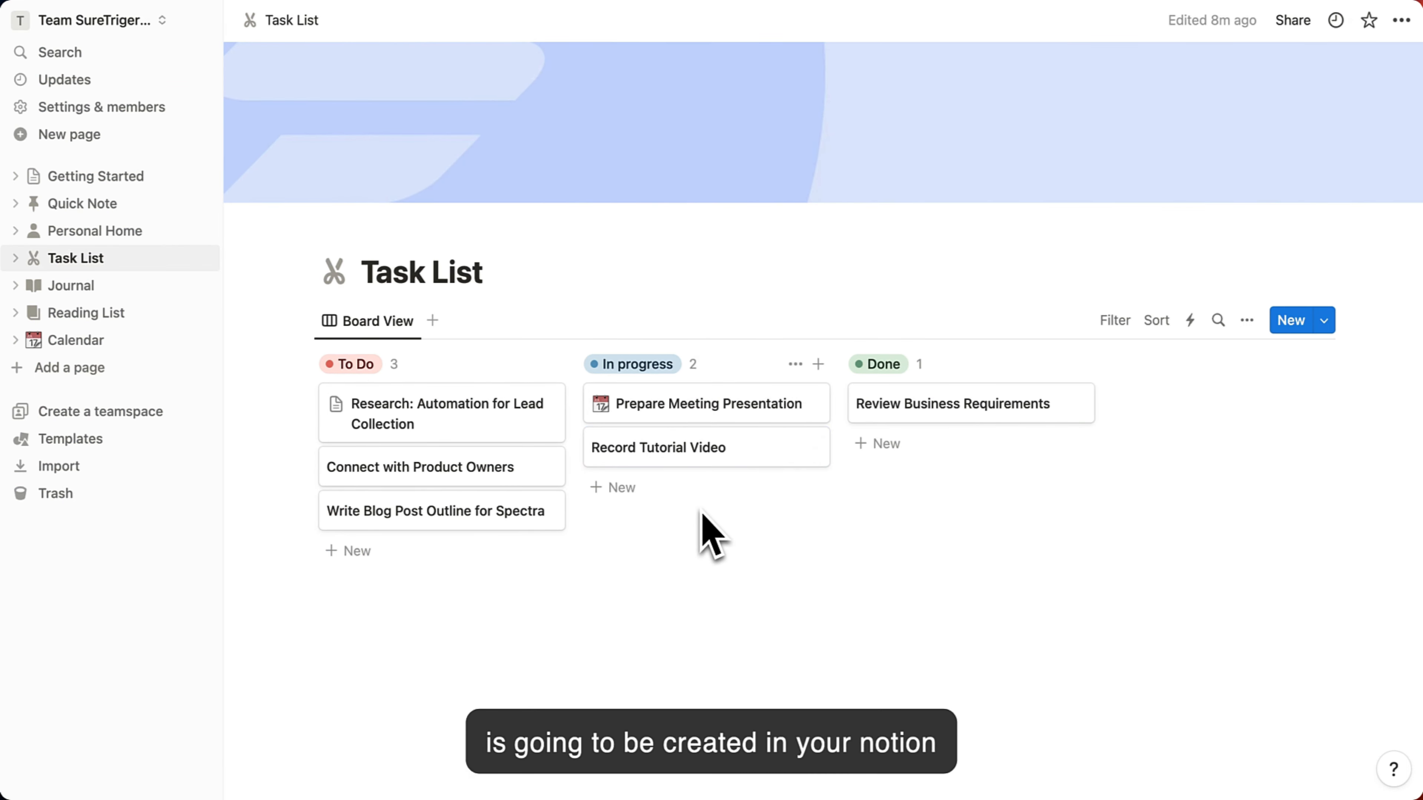